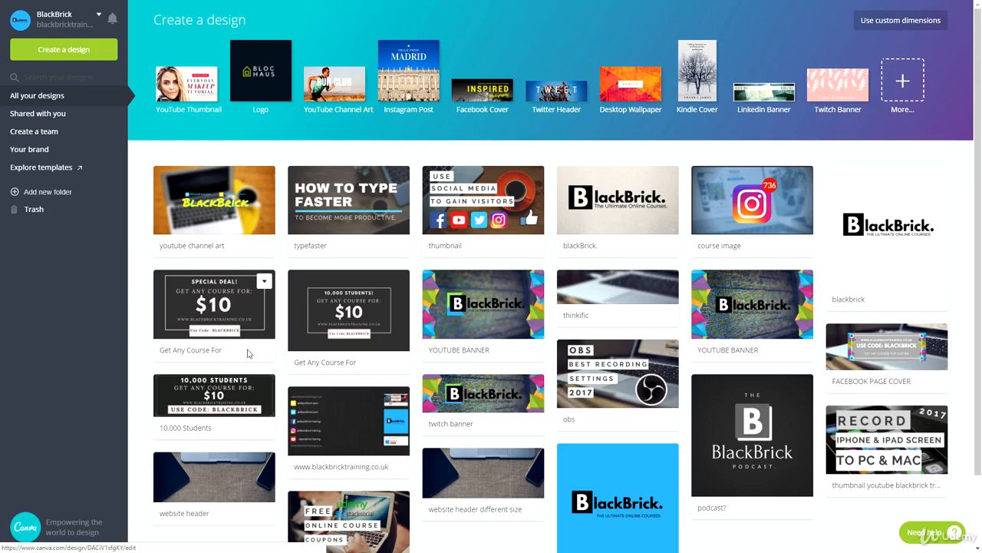
Open the typefaster design and add a new blank page below the first one
click(321, 215)
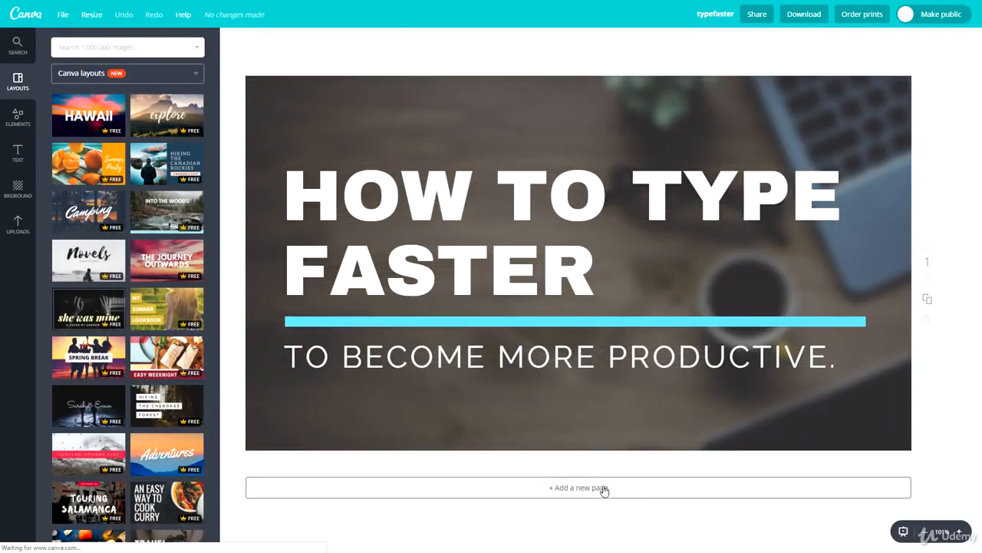
click(604, 489)
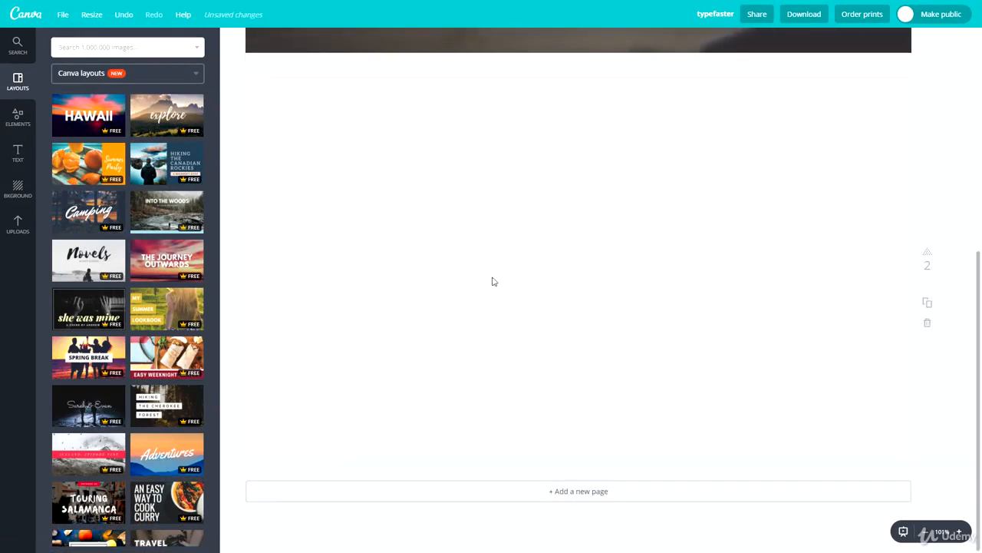
scroll(493, 282, up, 5)
scroll(520, 189, down, 4)
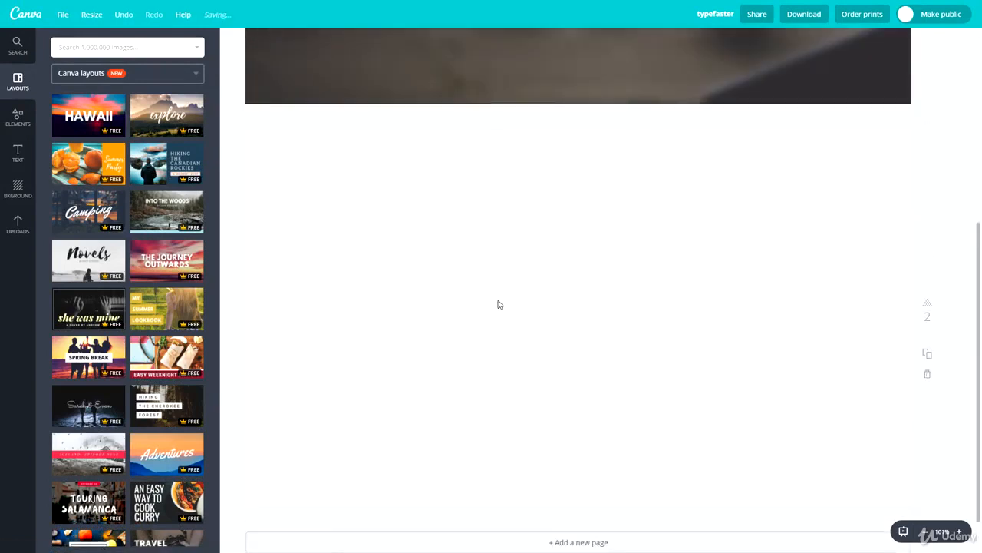
scroll(361, 330, down, 1)
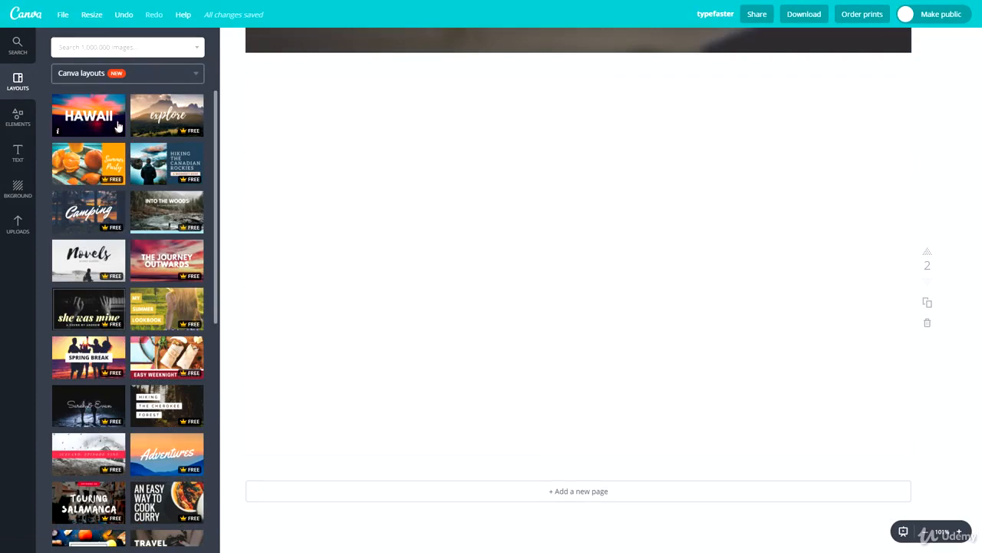
Browse the Canva layouts and apply the "Hiking the Cherokee Forest" layout to page 2
scroll(117, 127, down, 15)
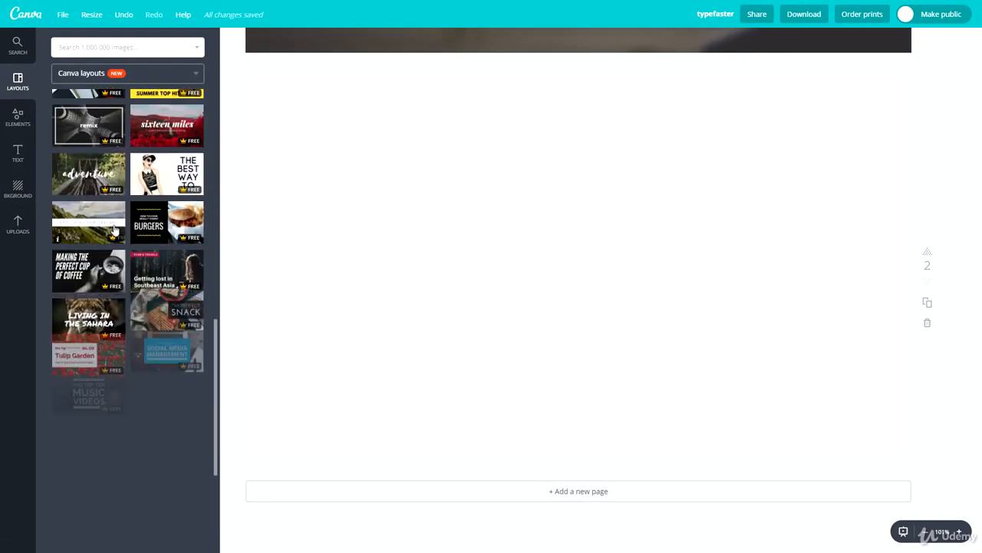
scroll(119, 318, down, 3)
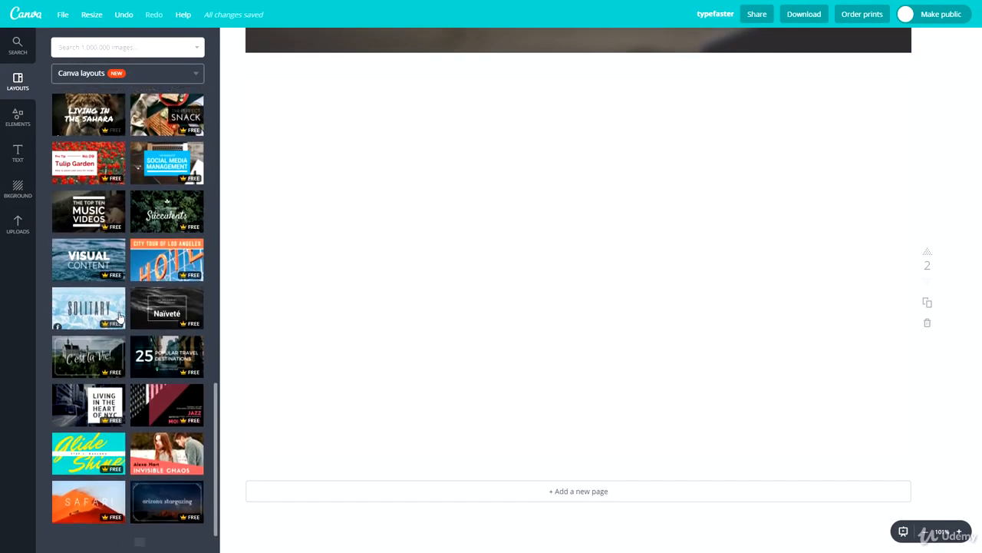
scroll(87, 335, down, 2)
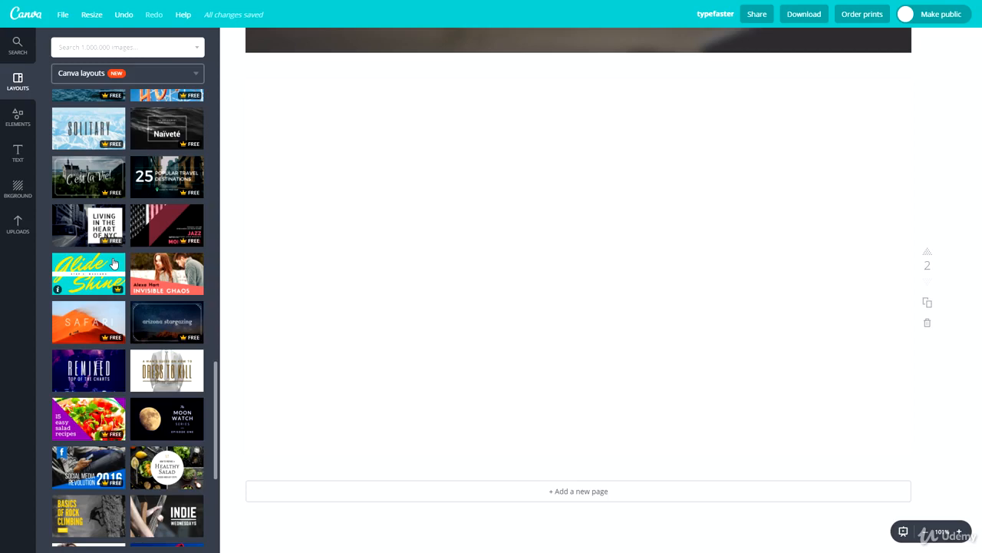
scroll(113, 263, up, 15)
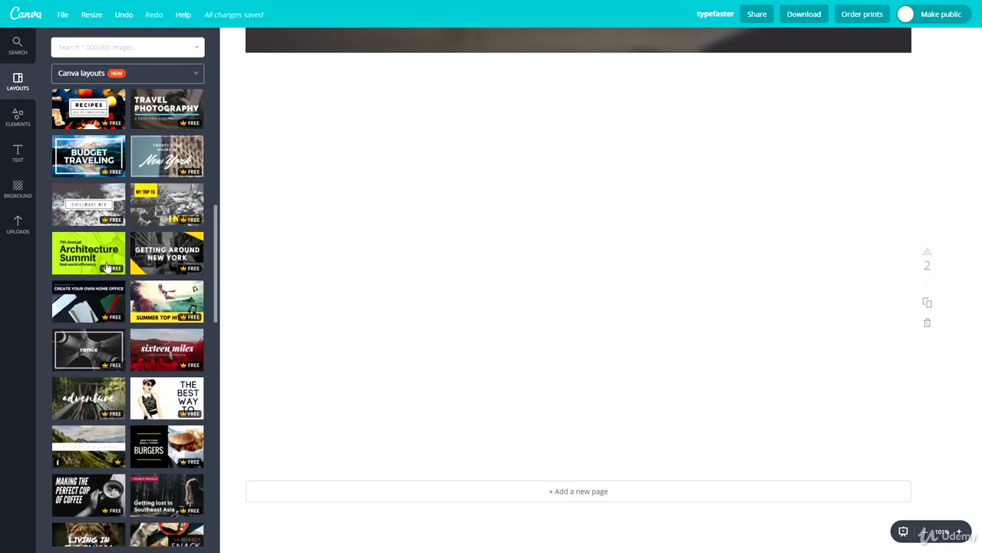
scroll(107, 267, up, 5)
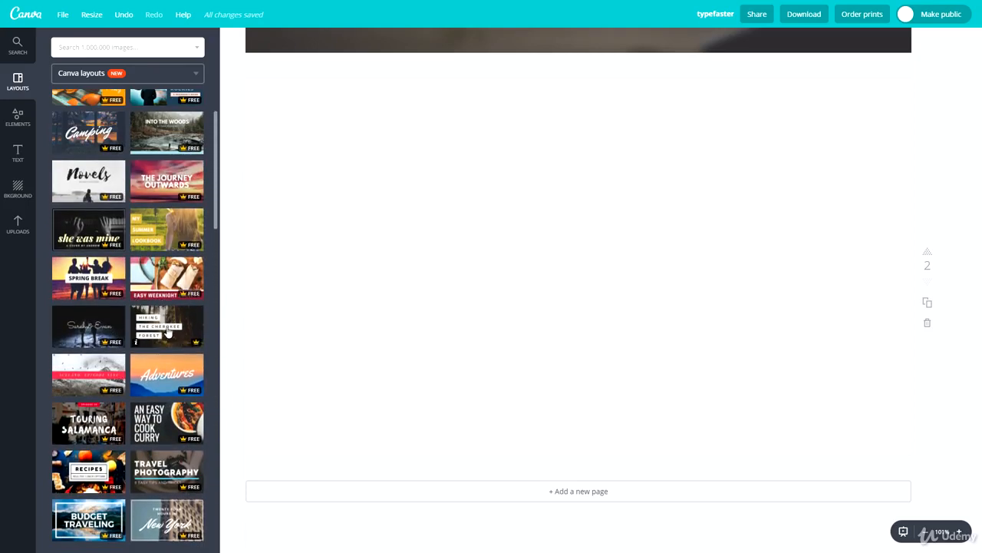
click(167, 326)
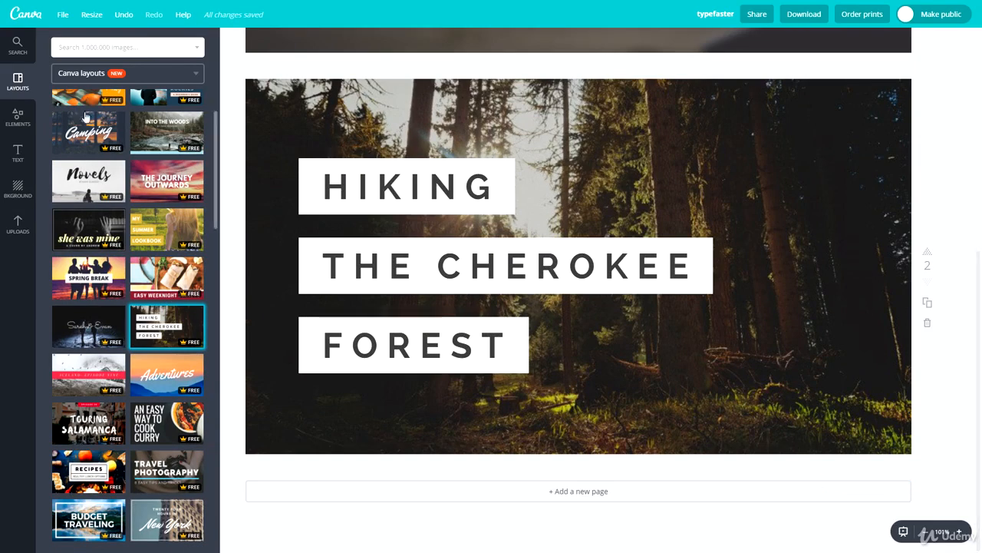
Apply the black textured background to page 2 and delete the forest photo and its empty grid
click(26, 182)
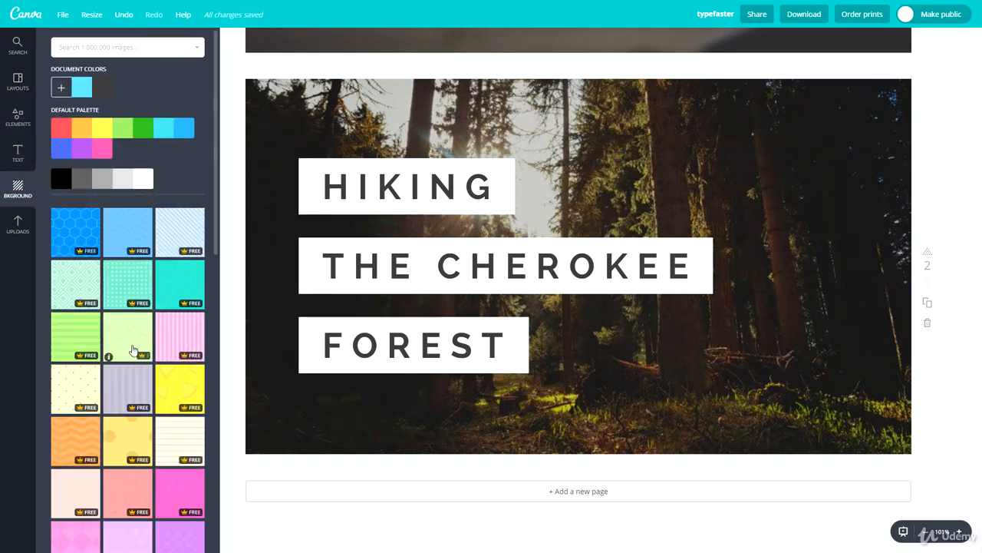
scroll(56, 276, down, 3)
scroll(86, 229, down, 3)
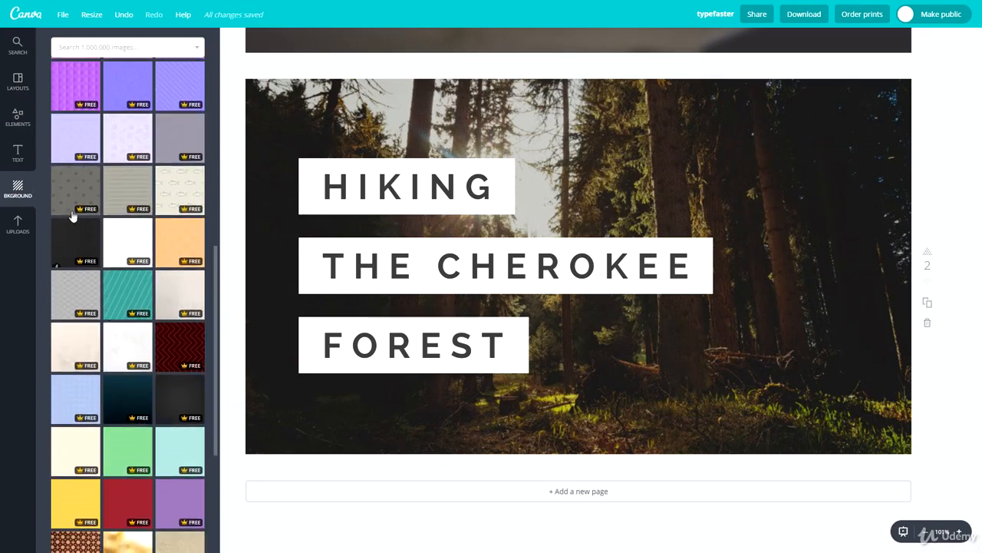
click(196, 242)
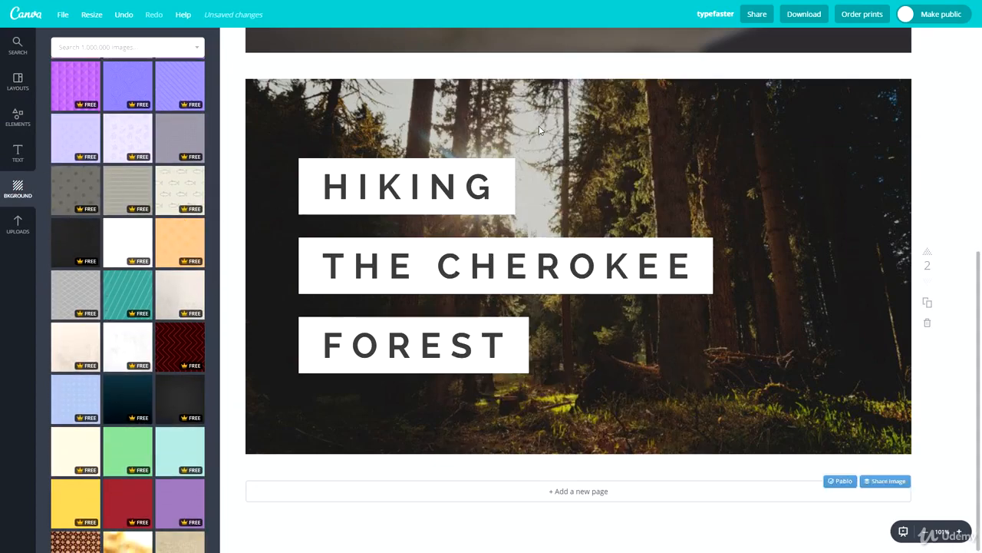
click(539, 126)
key(Delete)
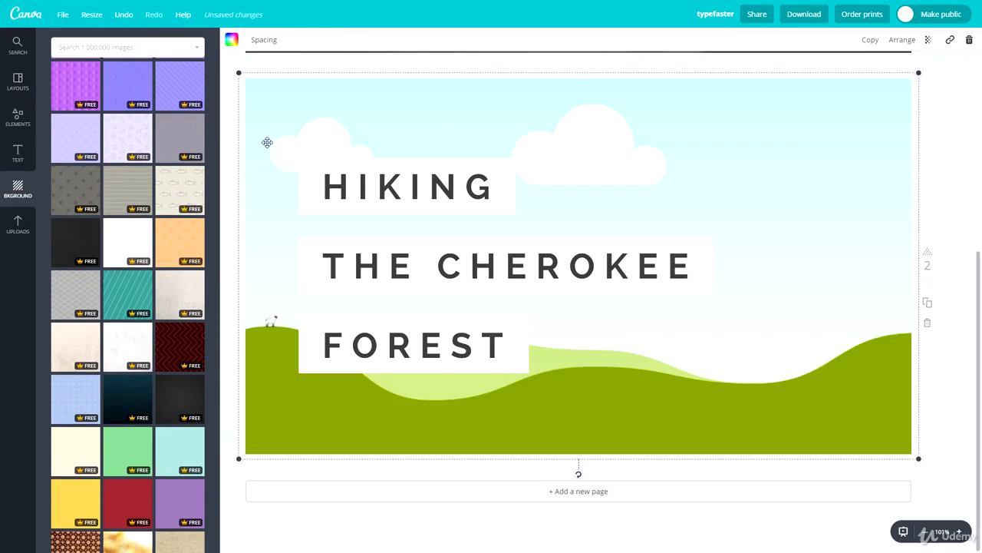
key(Delete)
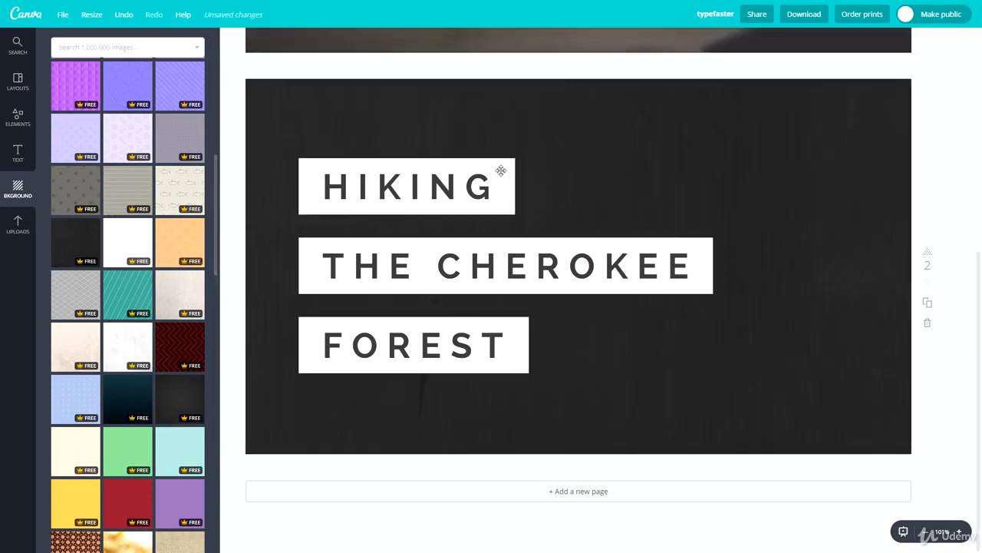
Try several backgrounds on page 2, including purple circles and white marble, ending with the plain charcoal one
click(80, 146)
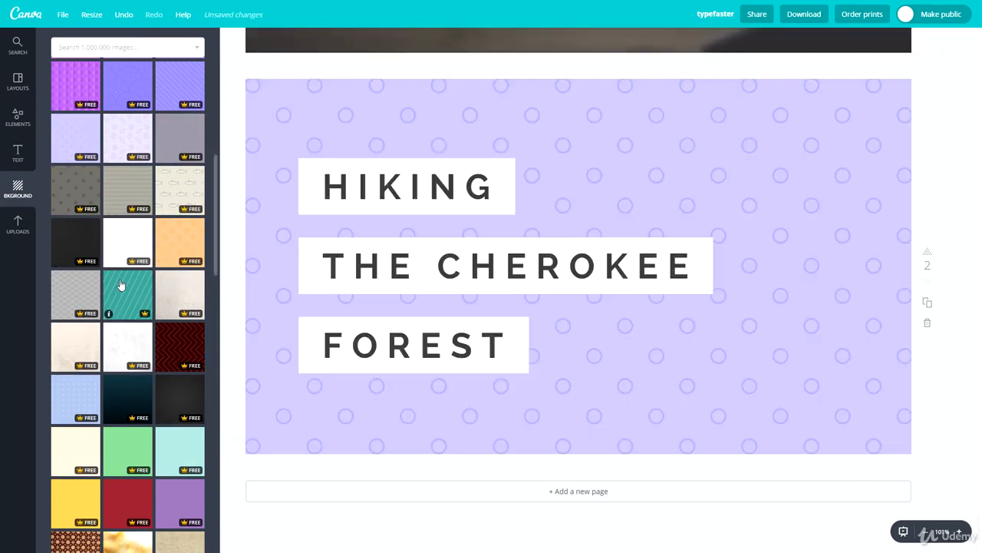
scroll(131, 277, down, 2)
click(134, 254)
click(192, 236)
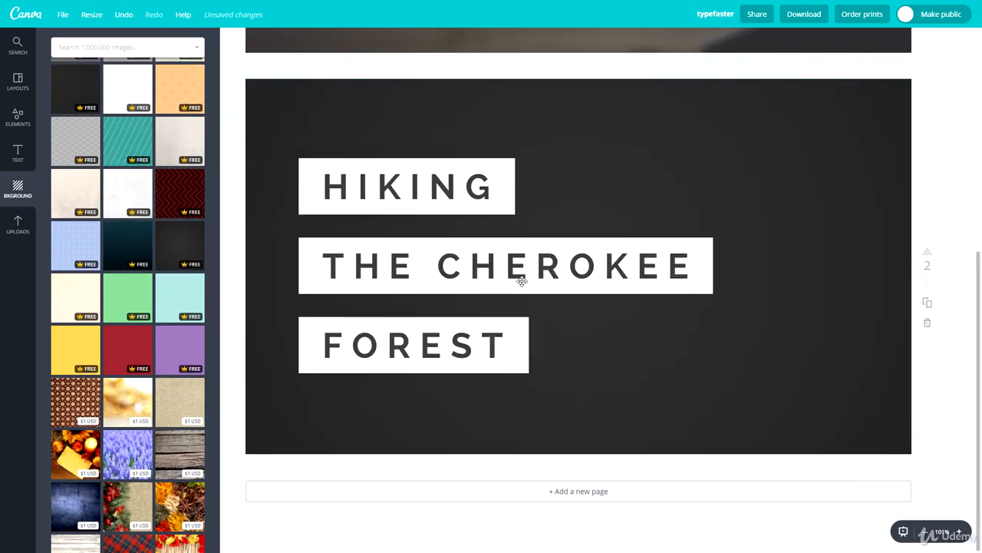
click(126, 198)
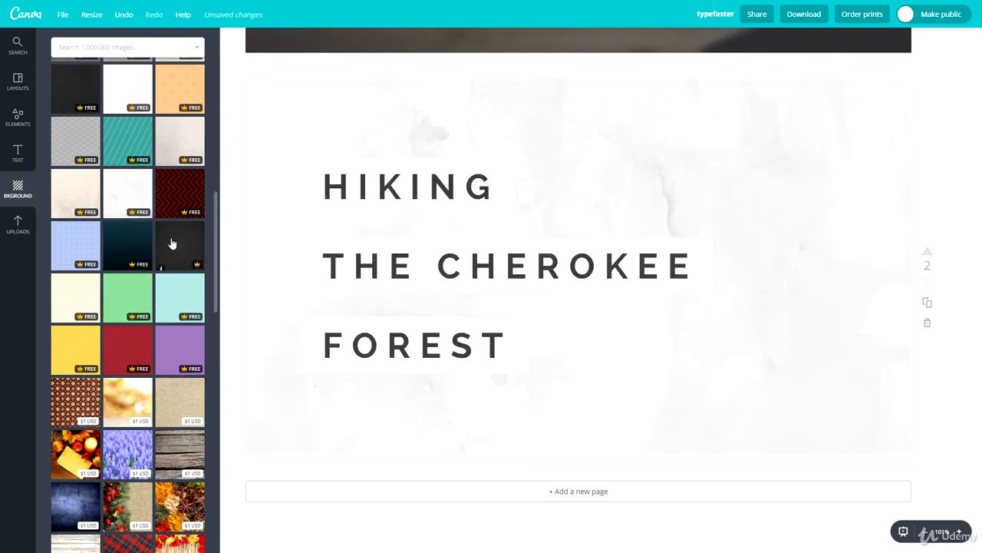
click(172, 245)
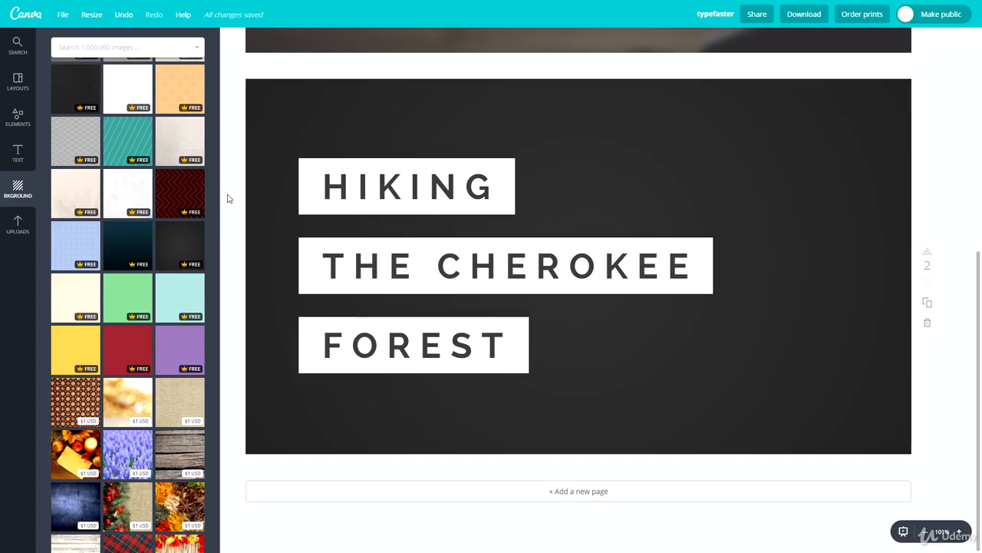
scroll(155, 228, down, 2)
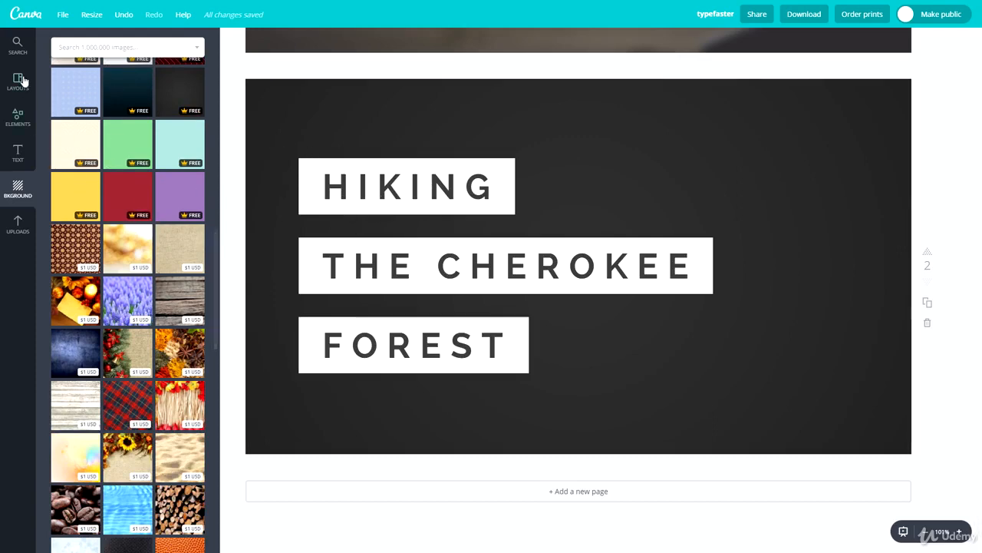
Insert the single-cell image grid from the grid elements on page 2
click(17, 46)
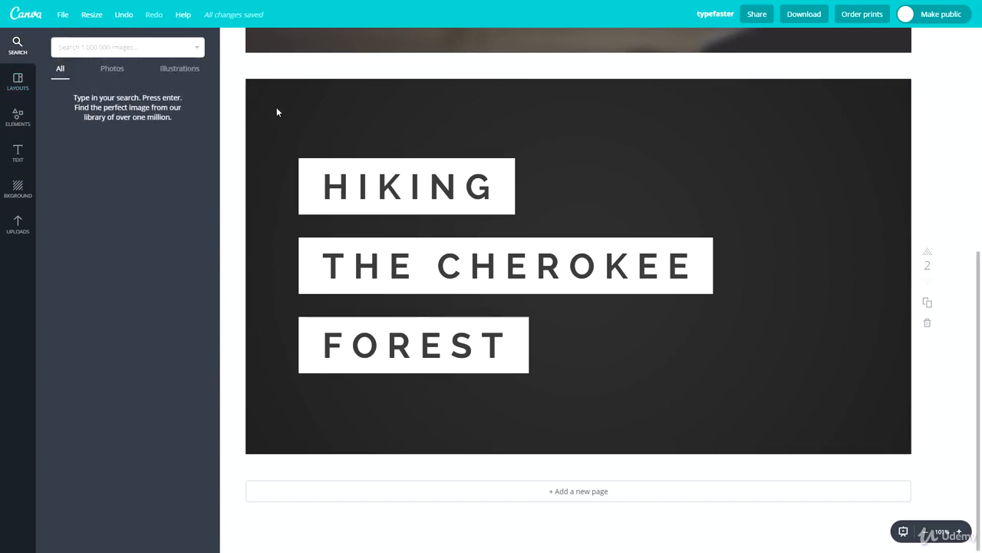
click(25, 90)
click(17, 119)
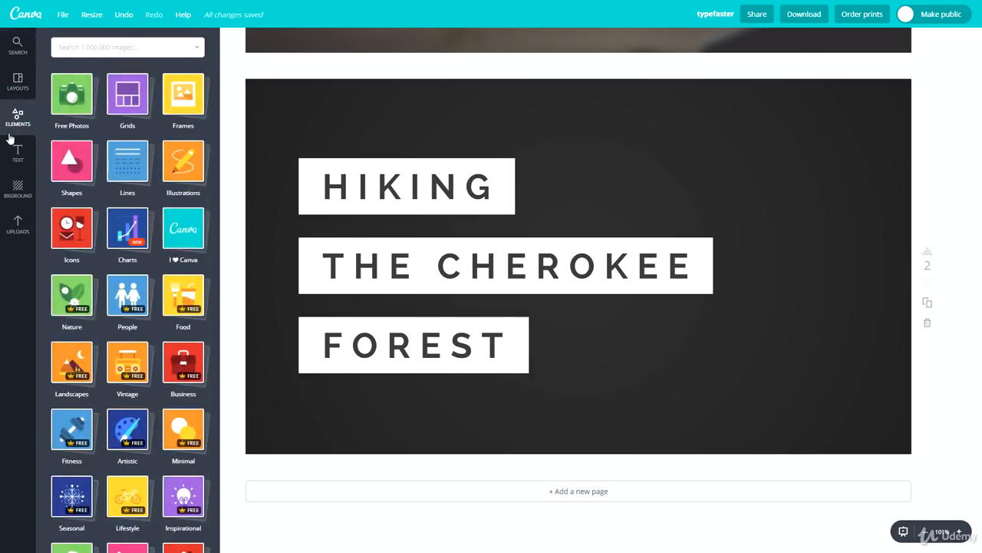
click(128, 104)
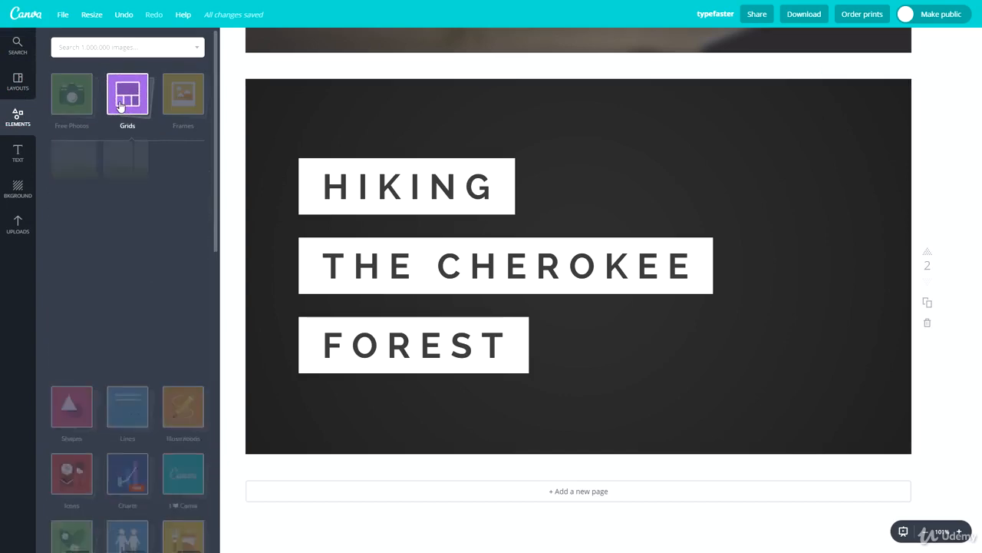
click(76, 193)
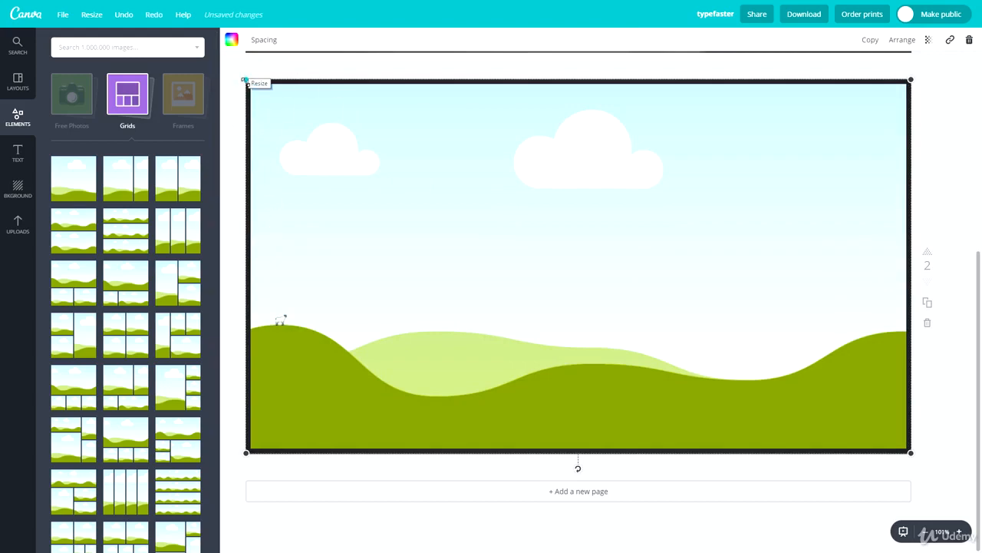
Enlarge the image grid past the page edges so it covers page 2 without a border
drag(246, 79, 233, 72)
drag(451, 220, 458, 223)
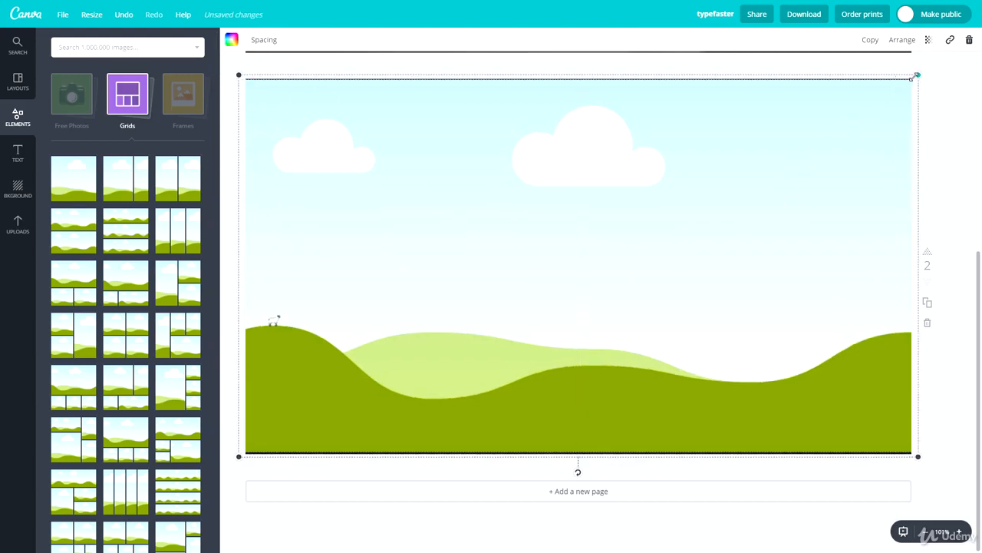
drag(916, 75, 921, 72)
drag(621, 198, 621, 202)
click(944, 160)
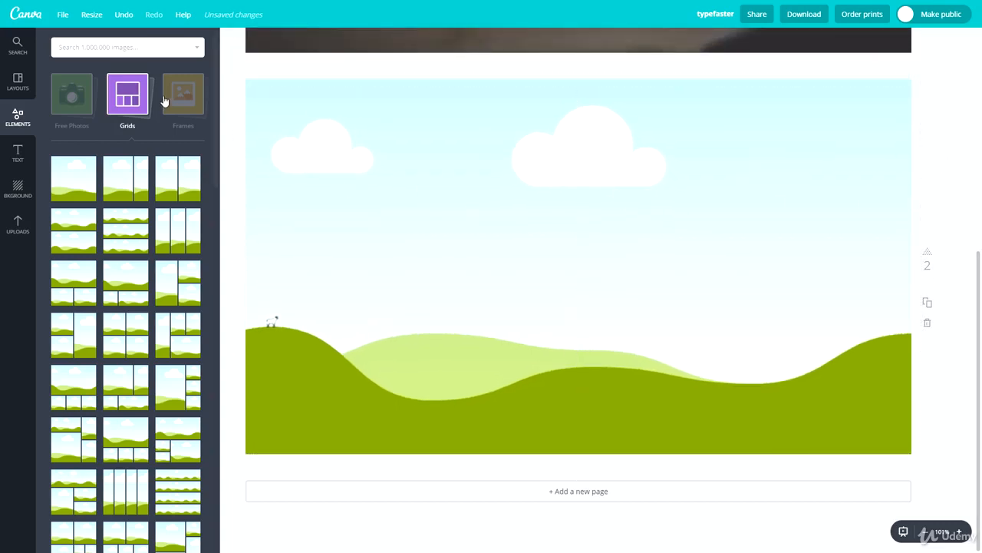
Search the image library for "macbook" and place the laptop-and-notebook photo in the grid
click(69, 56)
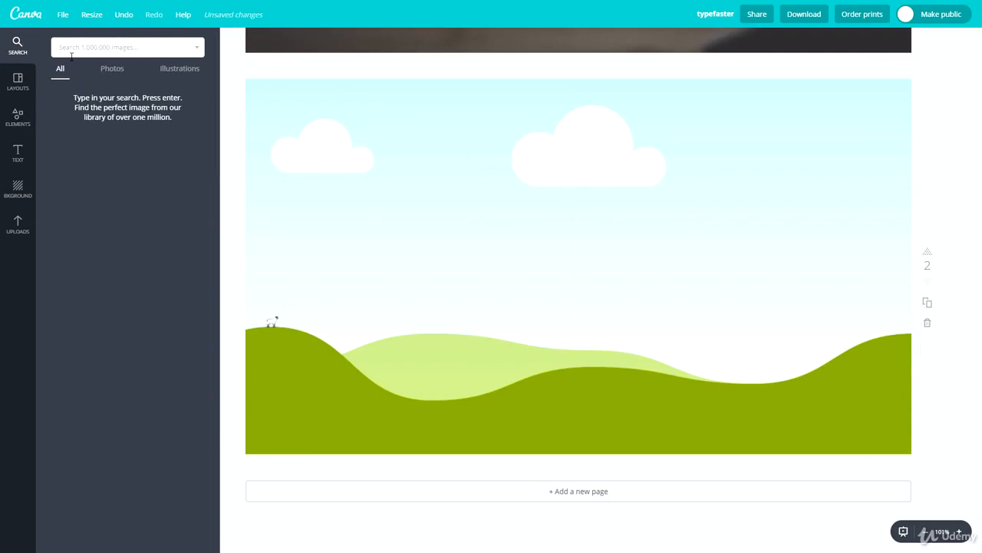
text(macbook)
key(Return)
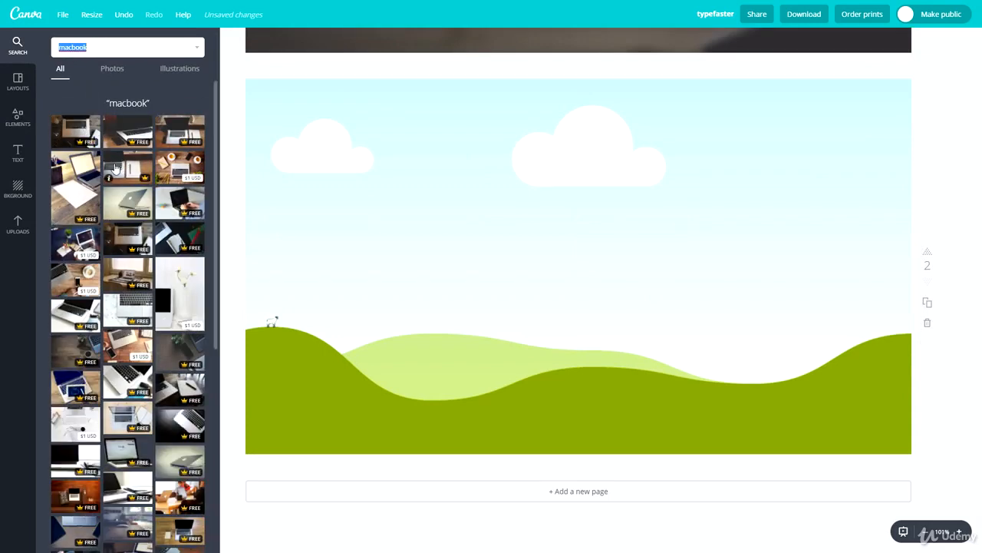
drag(117, 172, 383, 183)
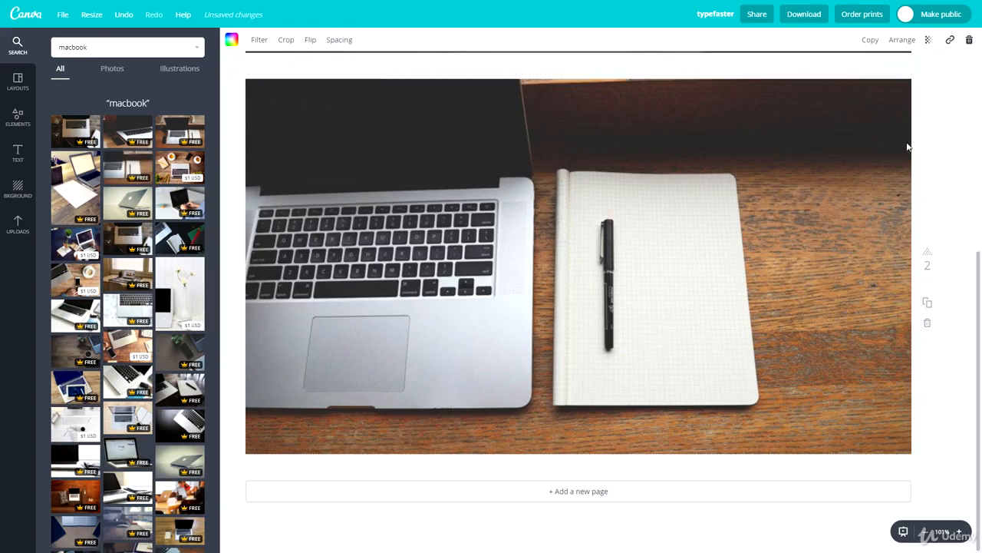
Shrink the photo grid to the page edges so a thin background border surrounds the picture
click(858, 107)
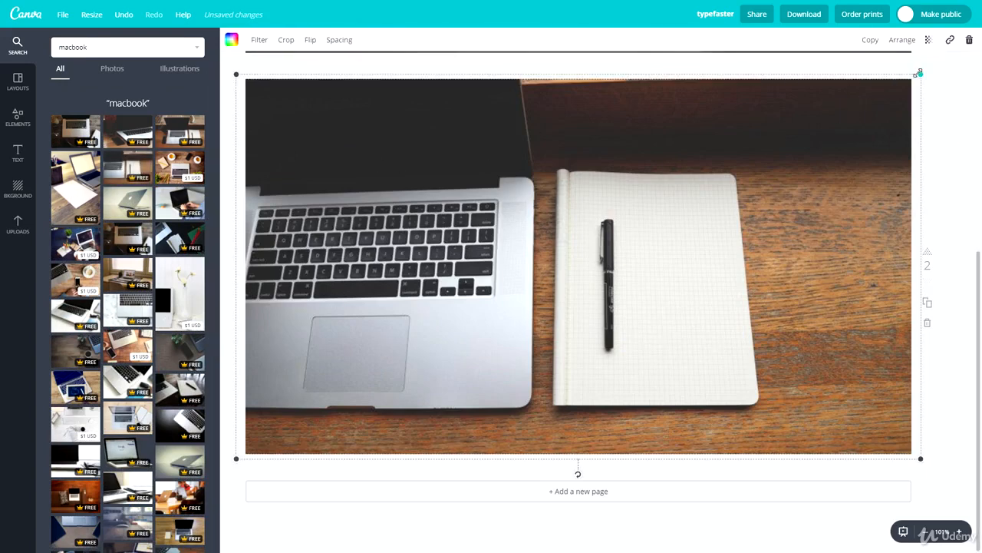
drag(919, 73, 912, 79)
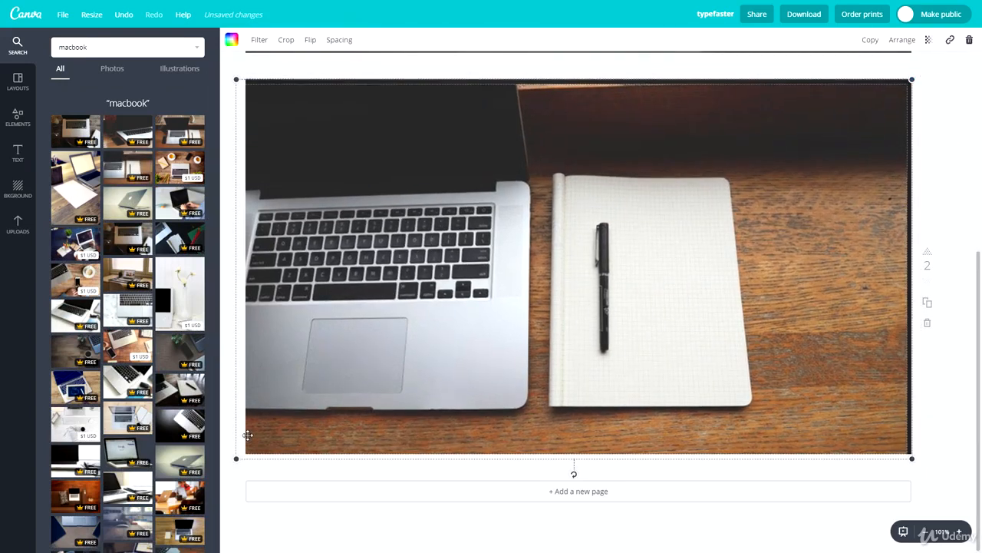
drag(233, 458, 245, 453)
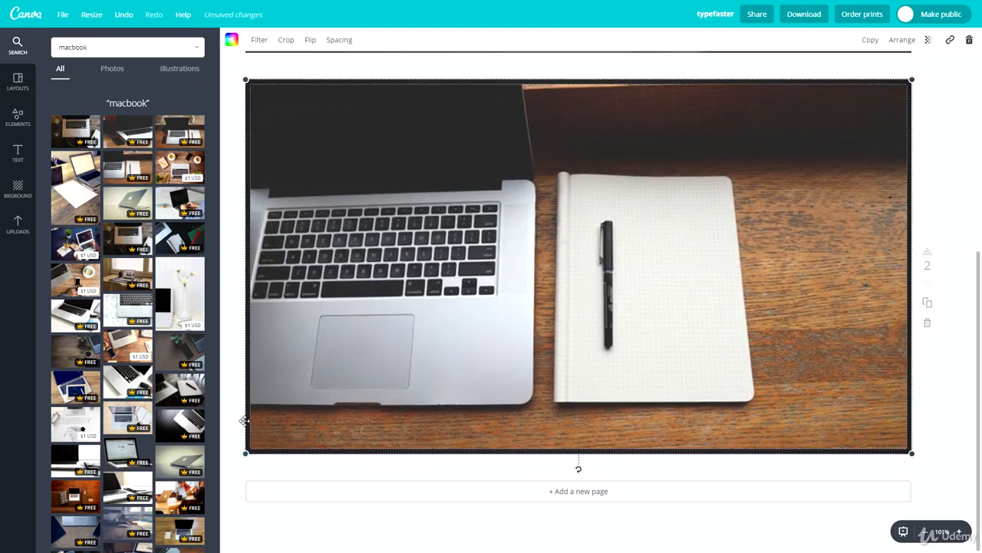
click(231, 381)
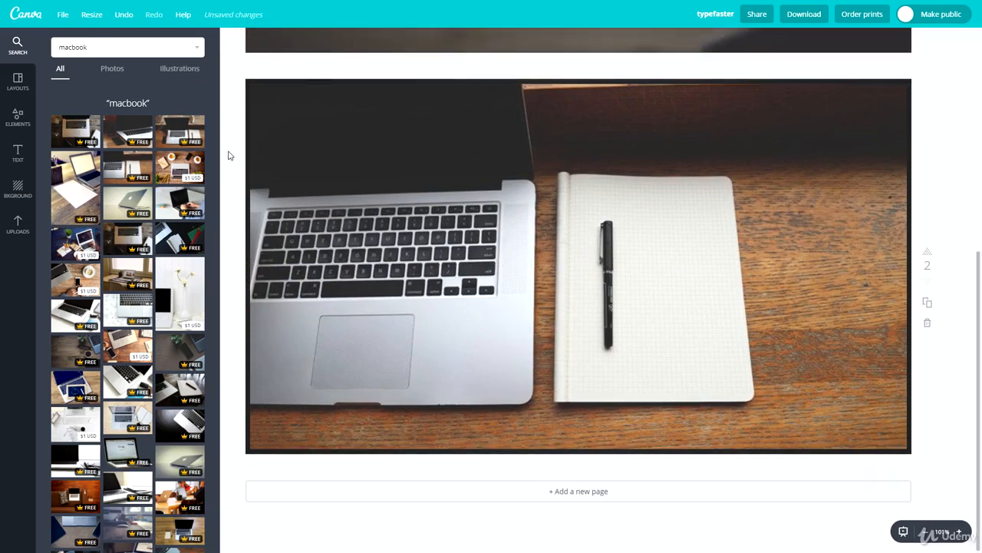
Change the page 2 background behind the photo grid to the white one
click(17, 190)
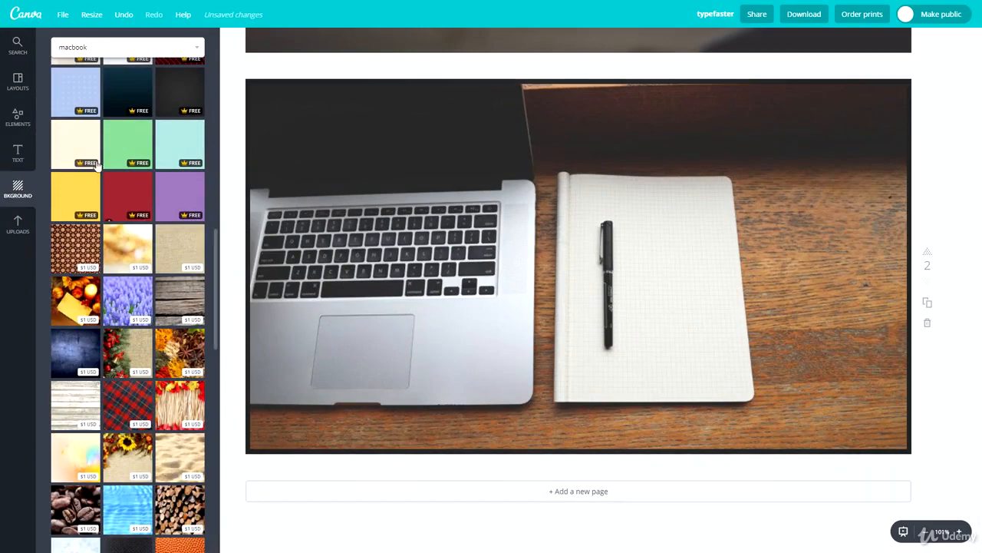
scroll(141, 158, up, 3)
click(140, 158)
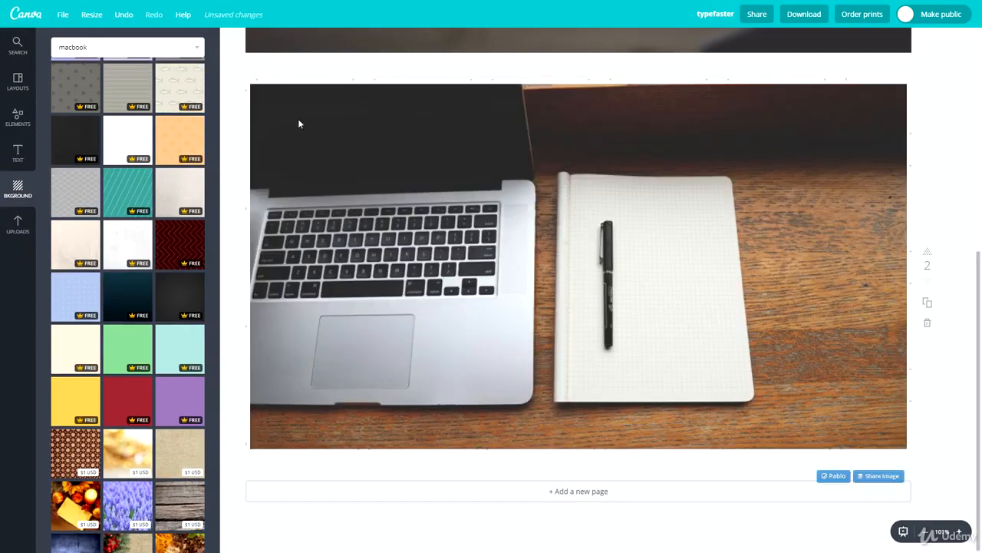
Change the page 2 background behind the photo grid to the yellow watermelon-slice pattern
scroll(131, 254, up, 5)
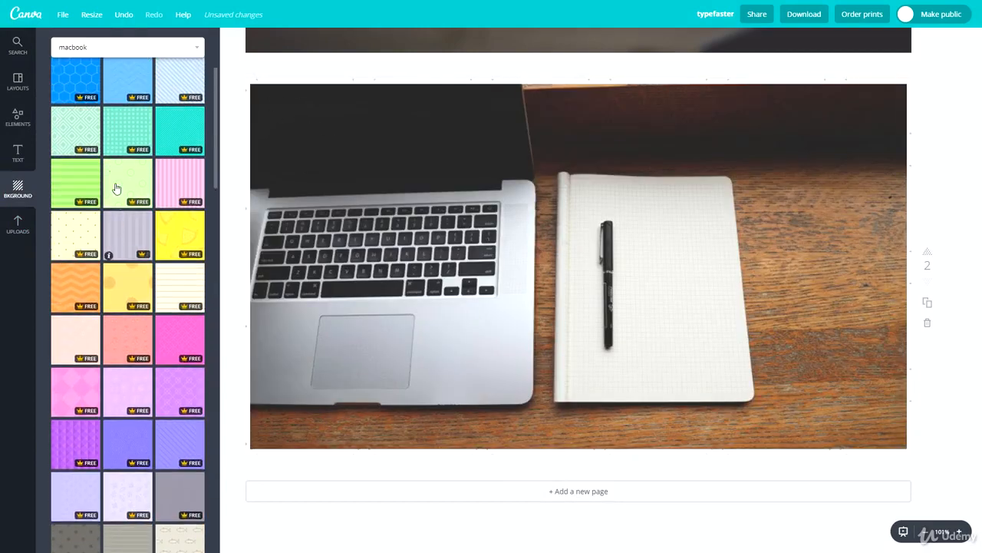
click(166, 232)
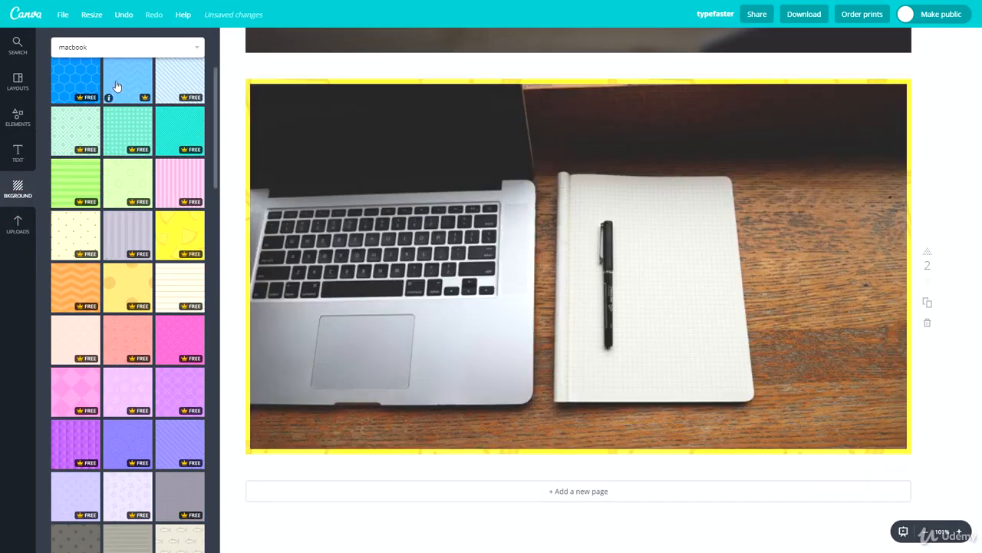
scroll(115, 91, up, 3)
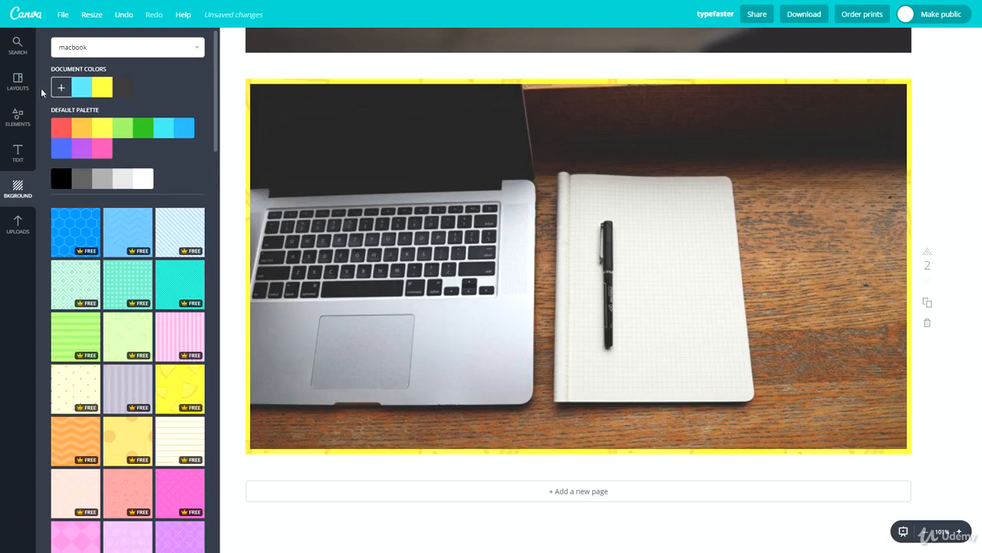
Remove the laptop photo grid from page 2 to expose the layout text underneath, and restore it
click(18, 81)
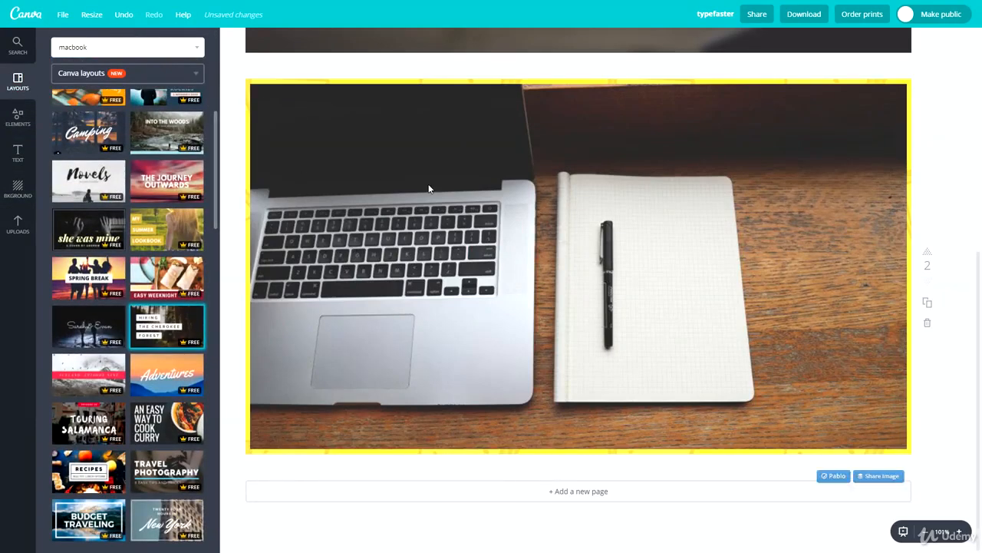
click(429, 189)
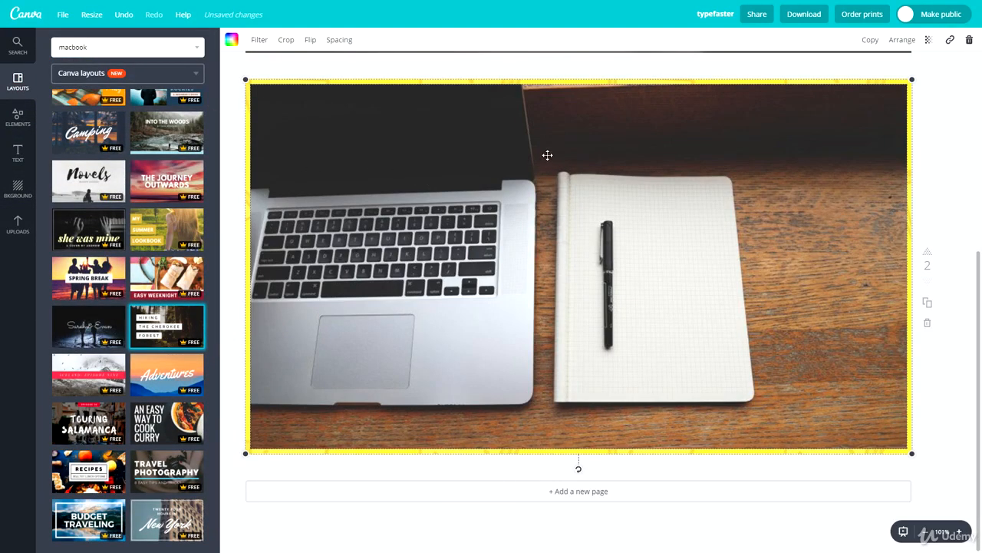
key(ctrl+z)
key(ctrl+z)
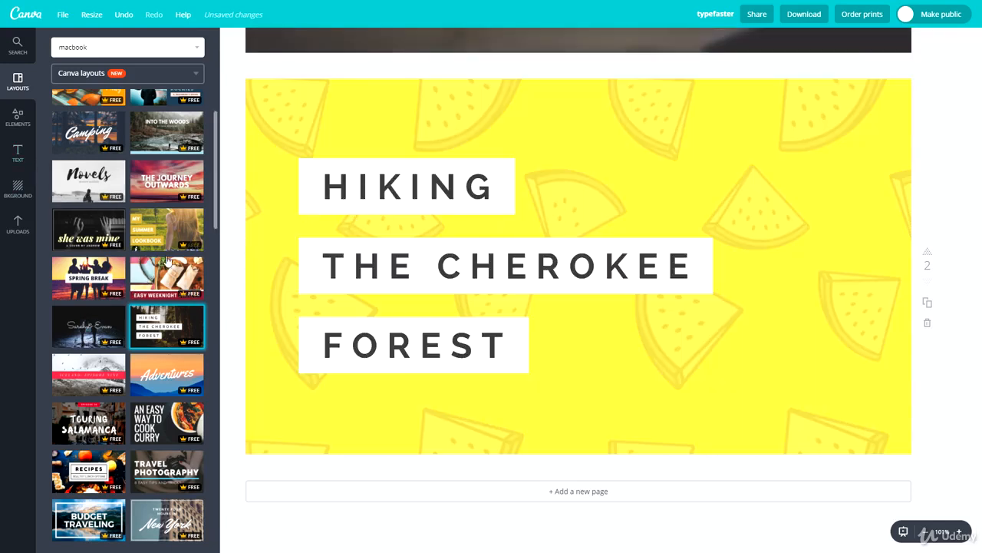
key(ctrl+y)
key(ctrl+y)
Send the laptop photo grid backward until it lies behind all three text lines and their white boxes
click(901, 39)
click(871, 85)
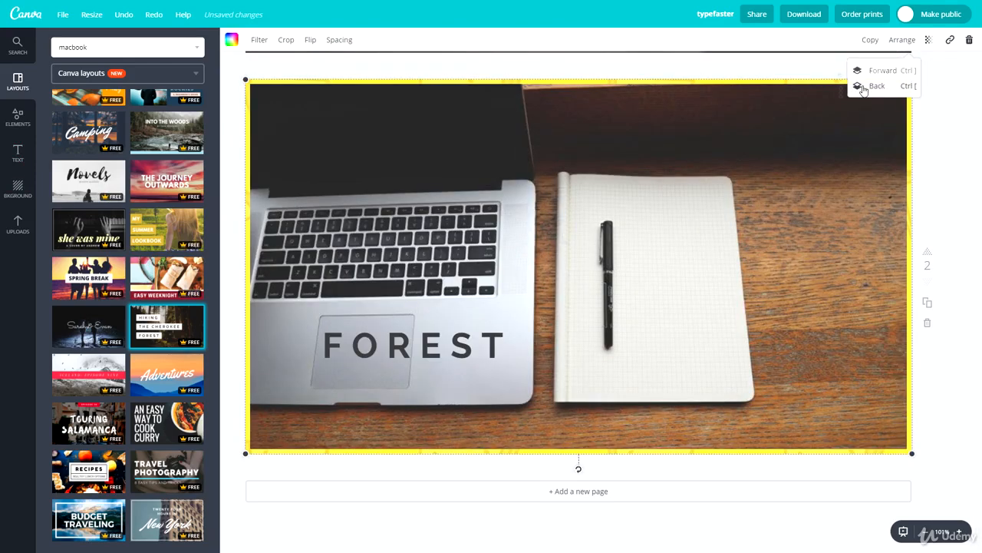
click(863, 86)
click(863, 86)
click(863, 86)
click(864, 85)
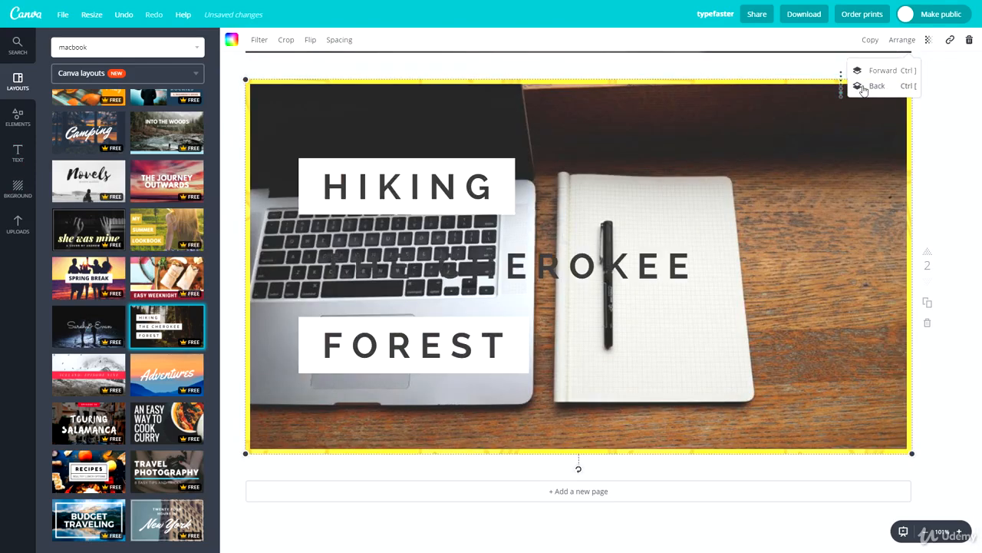
click(863, 86)
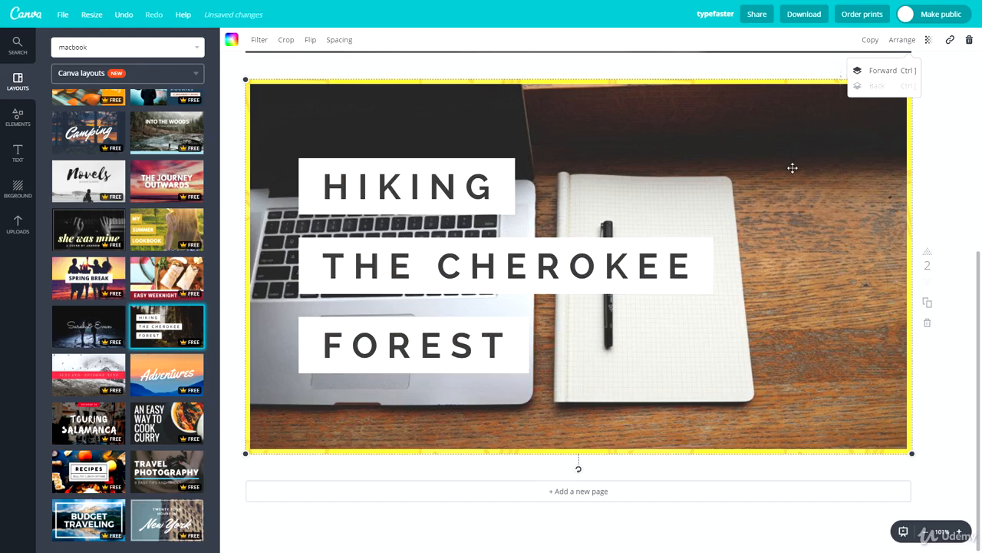
Remove the laptop photo grid from page 2 and open the uploaded images
key(ctrl+z)
key(ctrl+z)
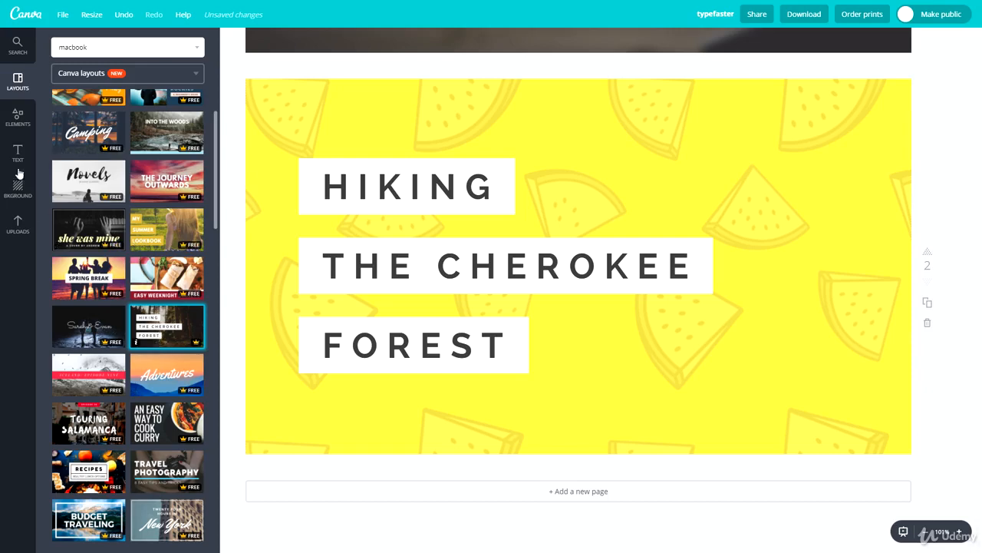
click(18, 221)
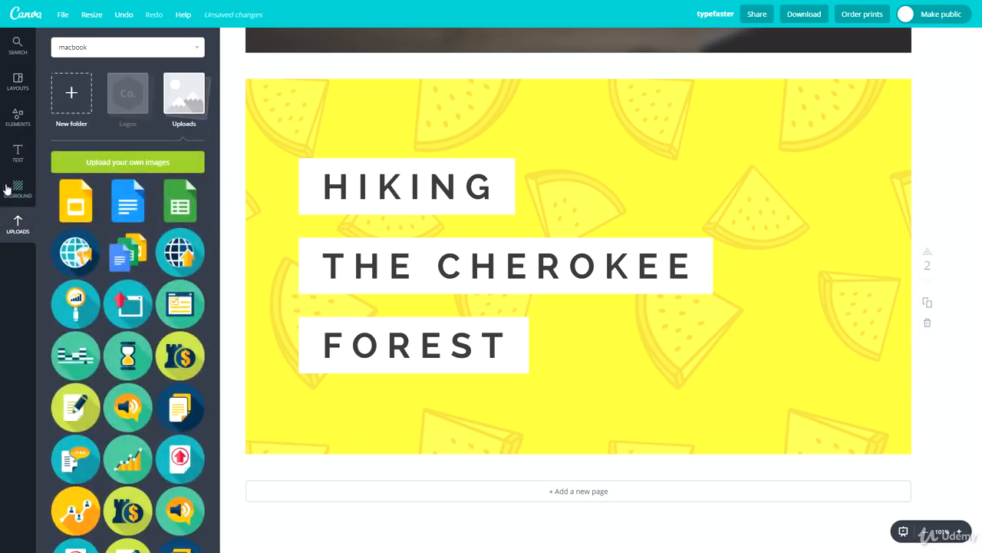
Browse the backgrounds and apply the paid copper euro coins photo to page 2
click(17, 189)
scroll(126, 298, down, 10)
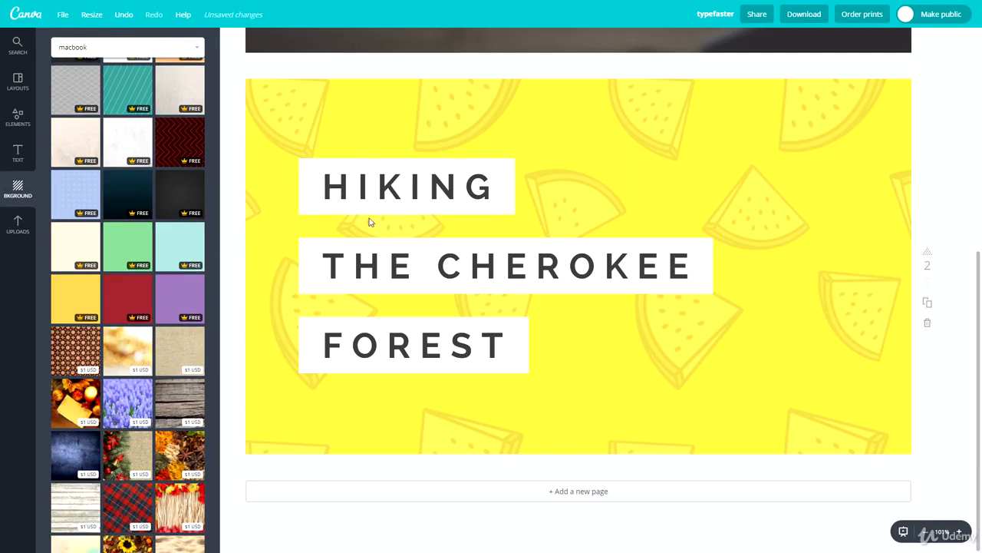
scroll(141, 303, down, 5)
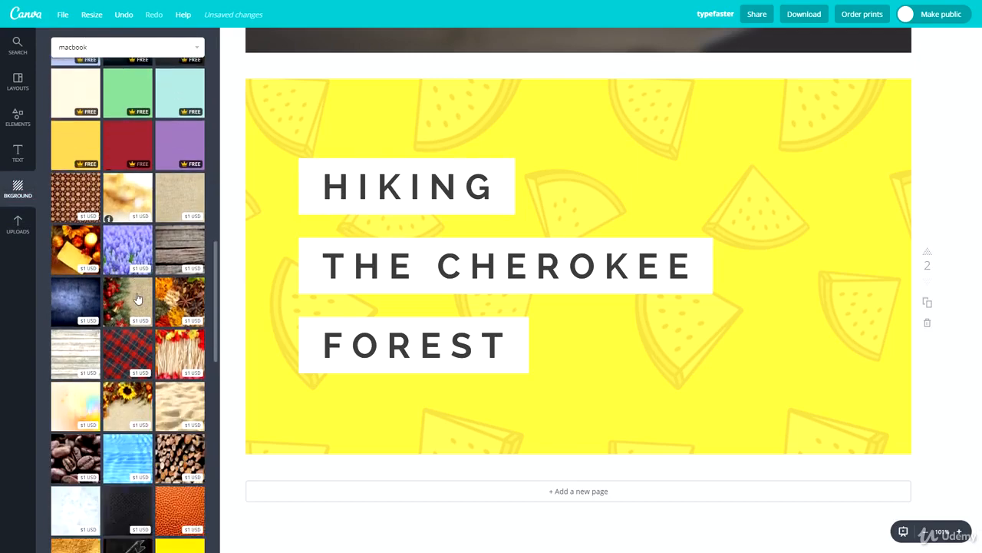
scroll(119, 307, down, 5)
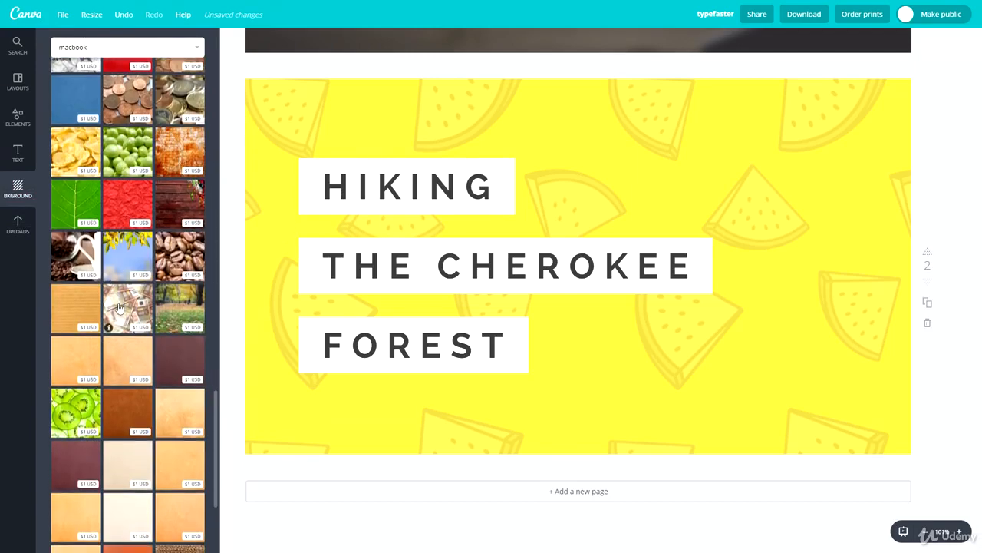
click(119, 170)
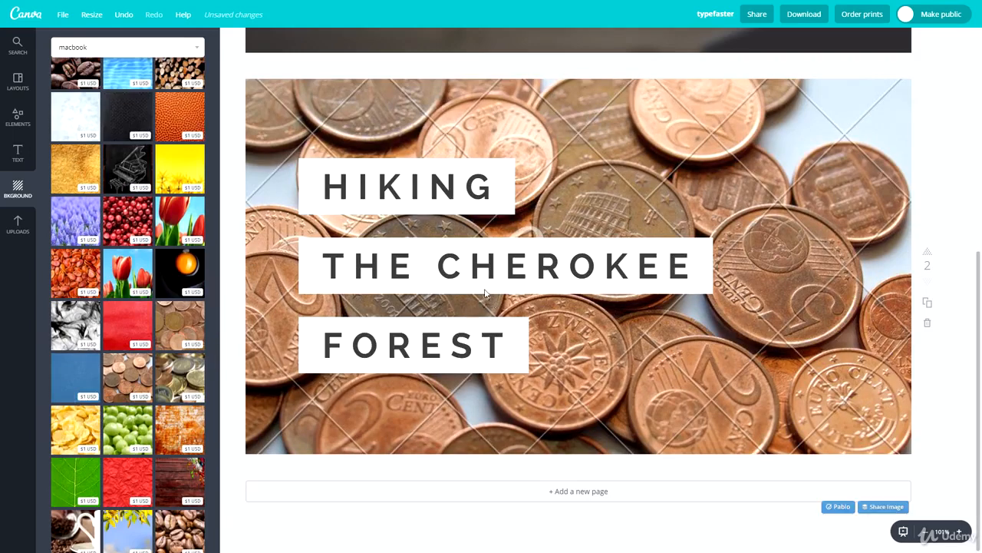
Try the plain dark gradient background on page 2, and replace it with the free black wood-grain one
scroll(103, 353, up, 10)
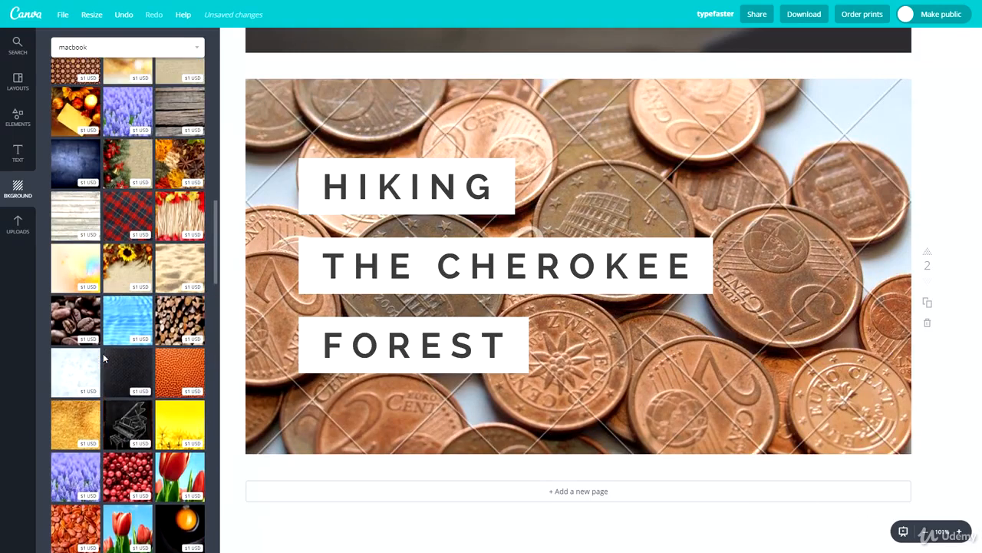
scroll(91, 353, up, 2)
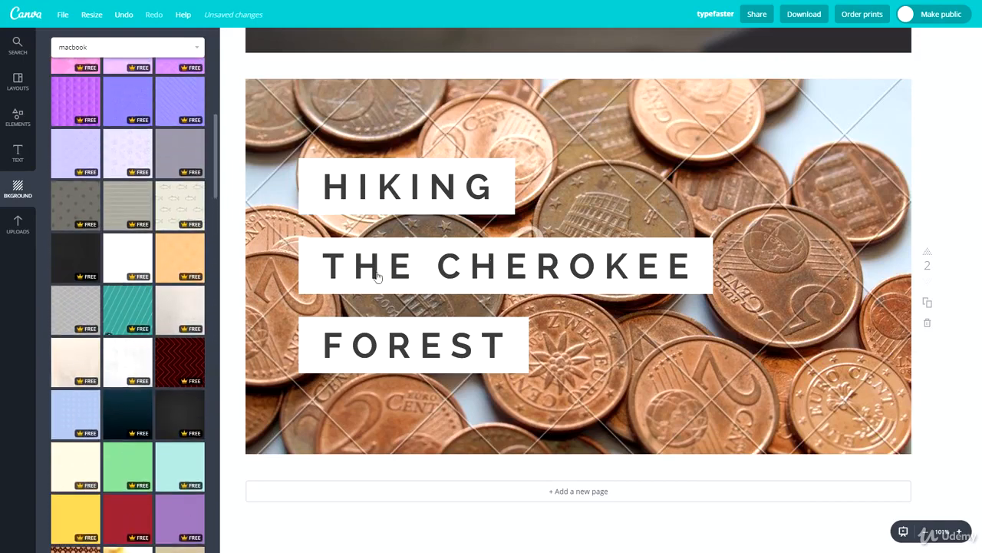
click(191, 415)
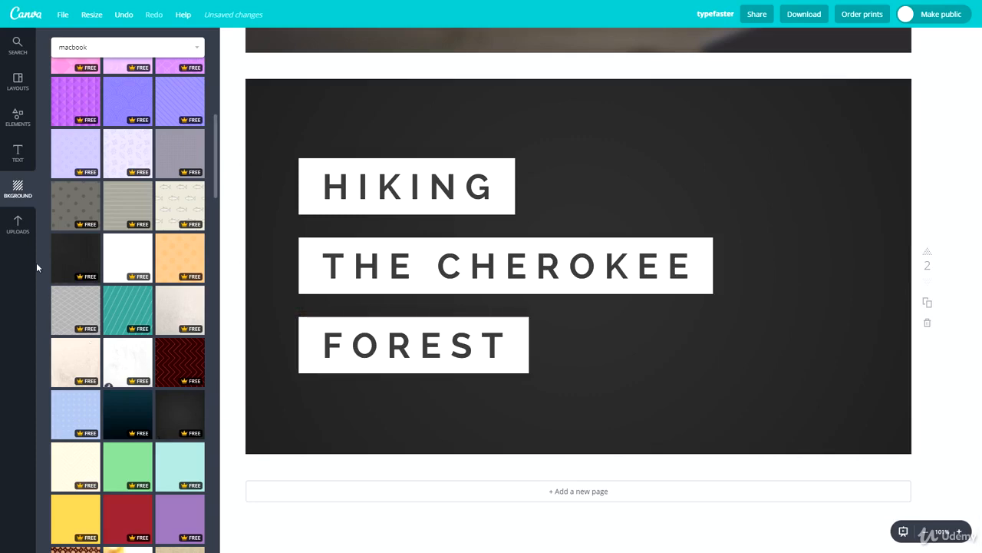
click(59, 252)
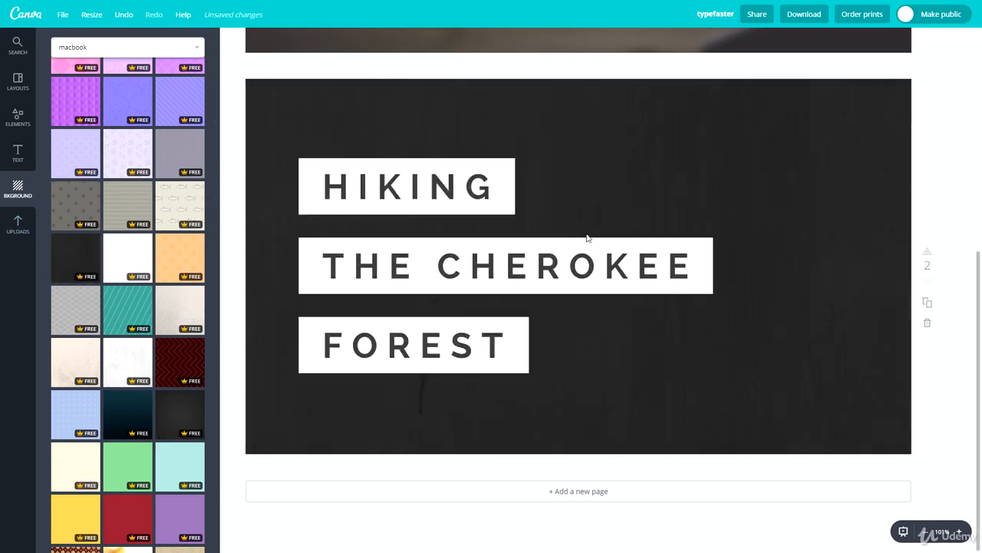
scroll(112, 237, up, 1)
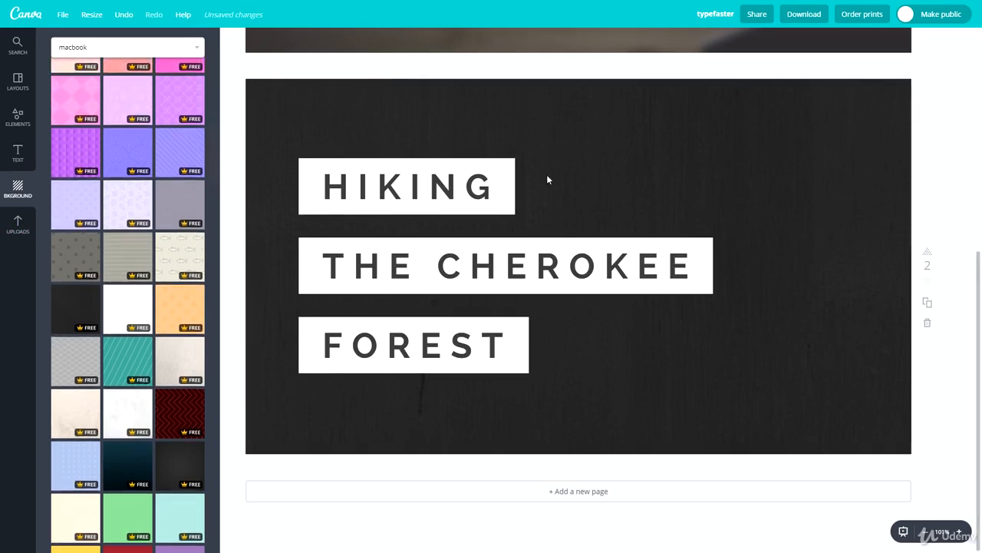
Examine the black background texture and text up close at 300% zoom, and return to the full-page view
click(958, 531)
click(959, 530)
click(959, 530)
click(958, 530)
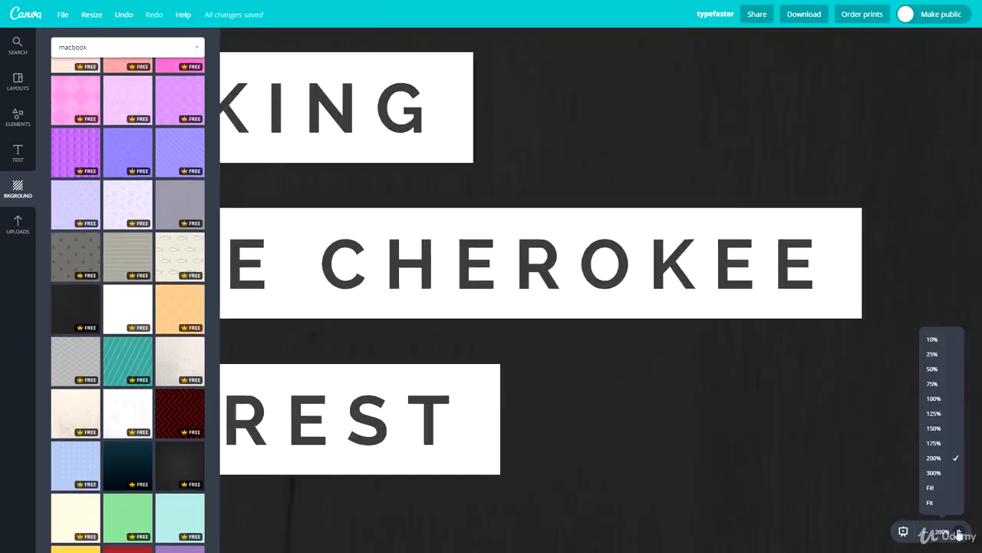
click(959, 530)
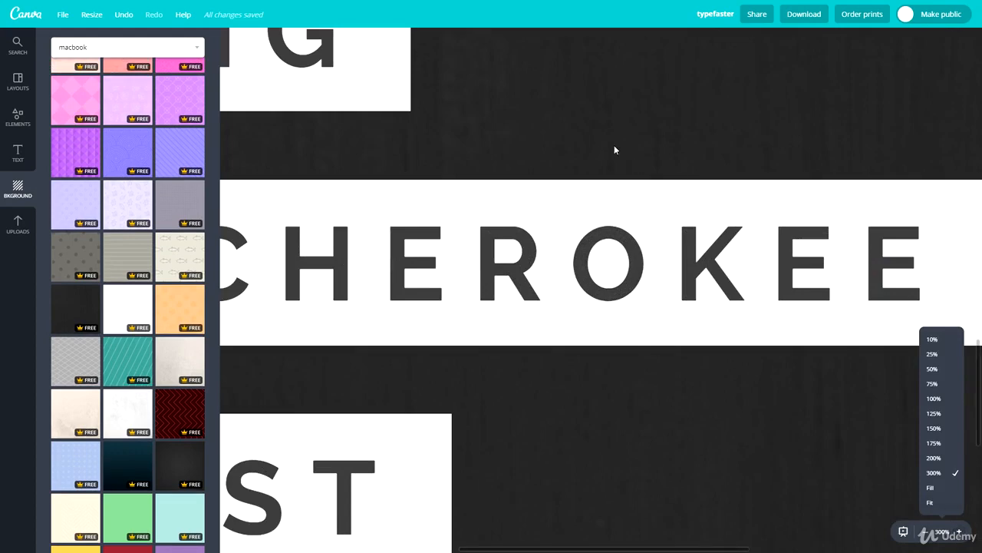
click(925, 531)
click(925, 532)
click(926, 531)
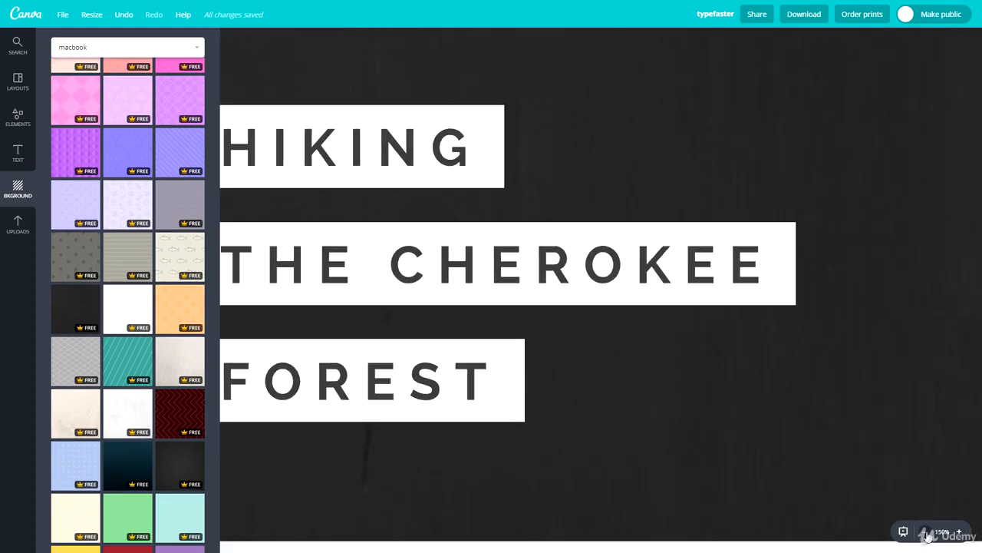
click(926, 531)
click(926, 531)
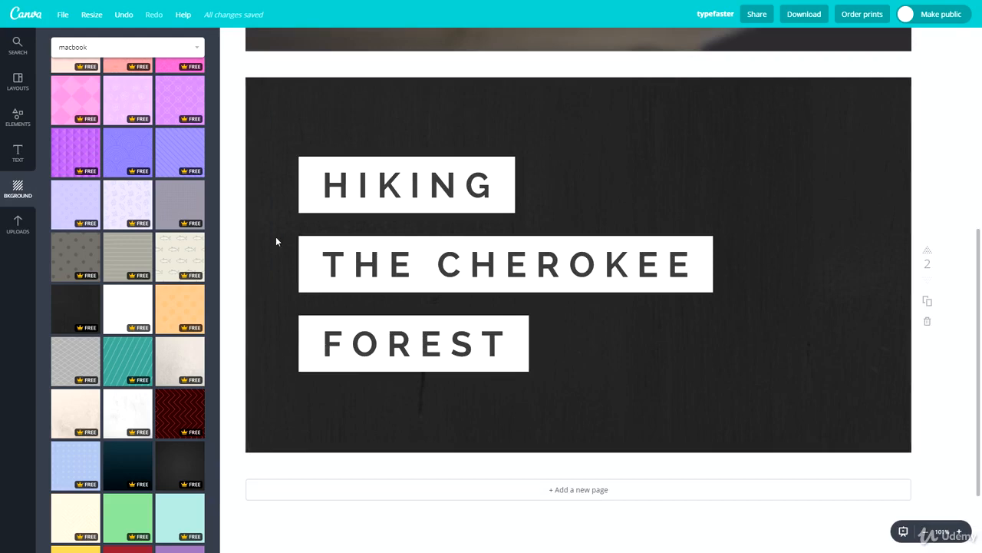
Make the white box behind the HIKING text slightly narrower and shorter
click(300, 162)
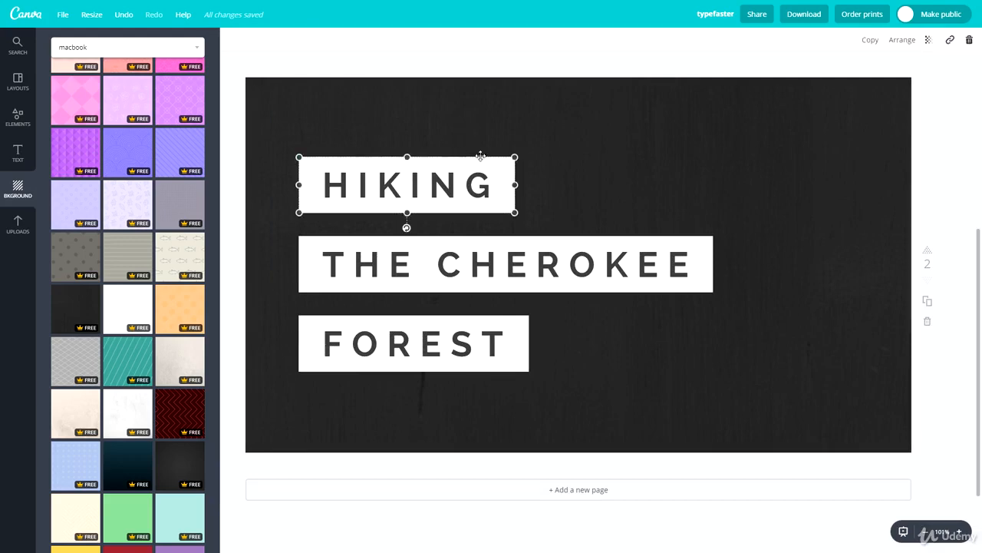
mouse_move(507, 160)
mouse_down()
mouse_move(622, 131)
mouse_move(449, 174)
mouse_move(605, 149)
mouse_move(499, 170)
mouse_up()
click(712, 166)
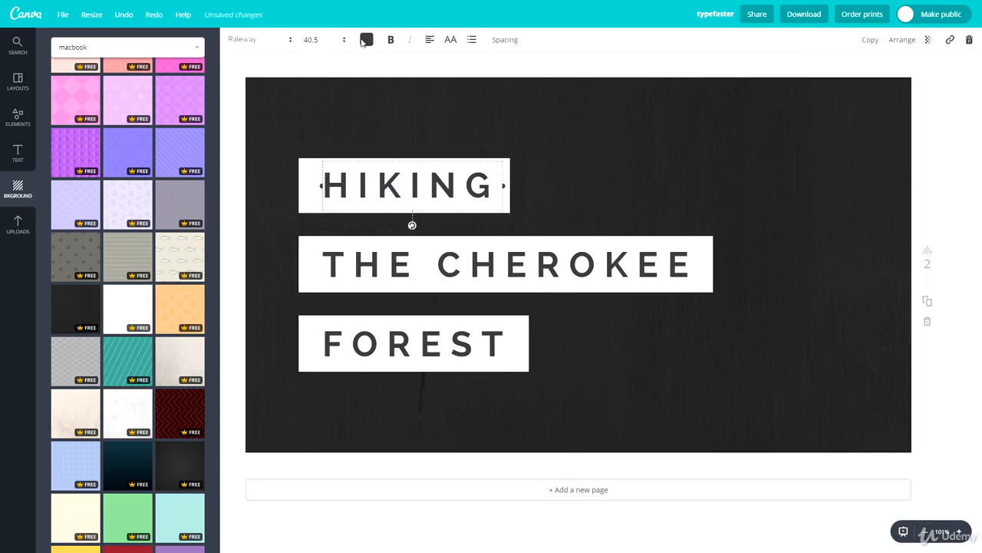
Try the HIKING text without bold and with centre and right alignment, and restore bold and left alignment
click(391, 40)
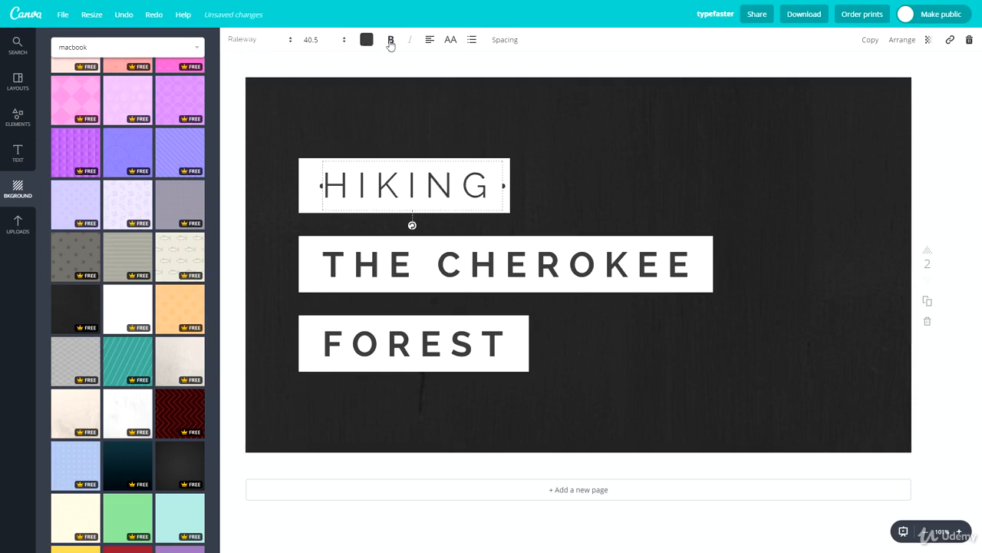
click(391, 39)
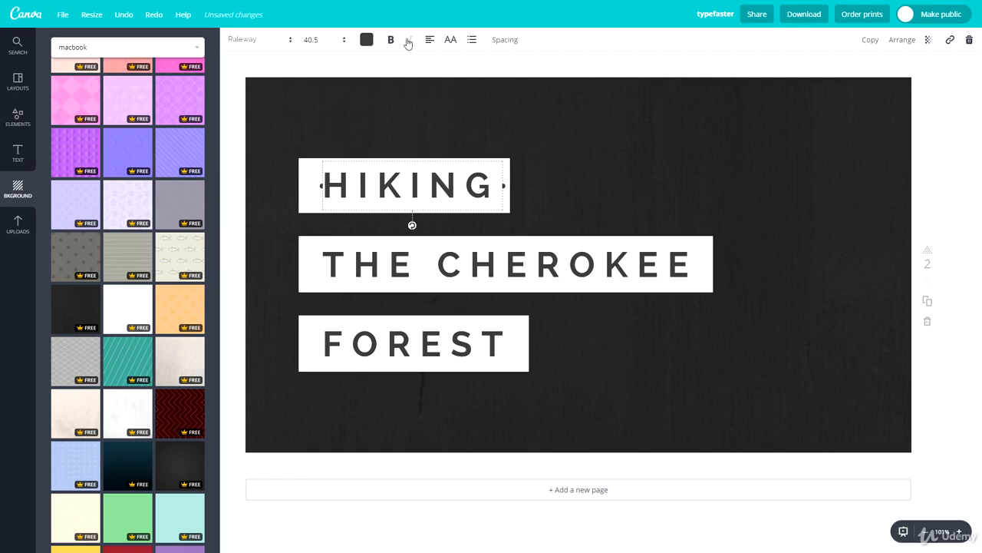
click(427, 44)
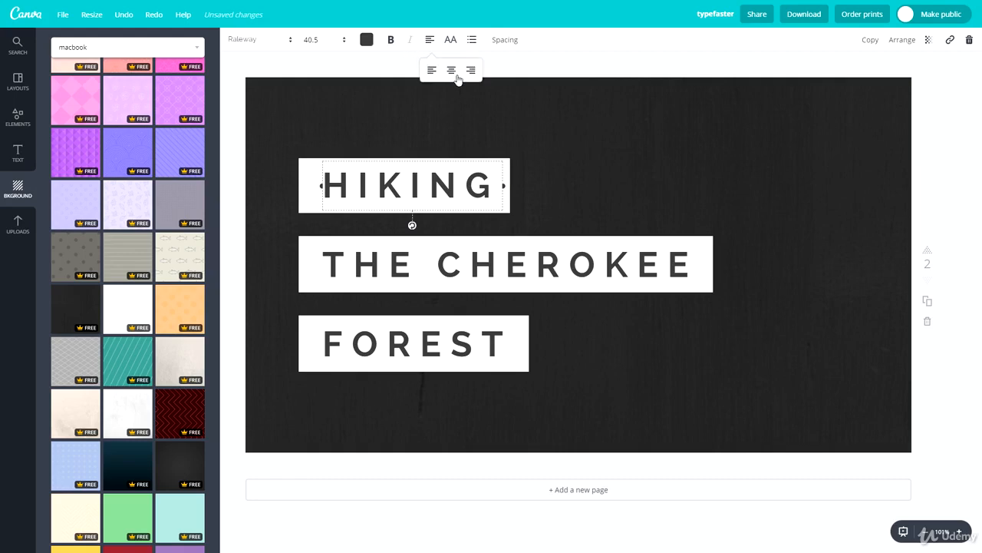
click(453, 72)
click(469, 71)
click(432, 71)
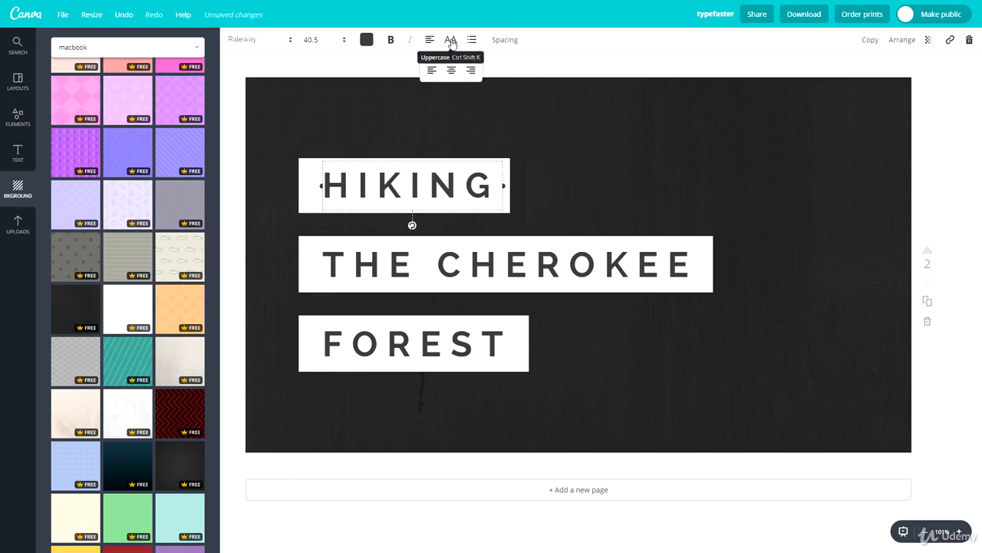
Toggle the HIKING text between lowercase and uppercase, ending with uppercase
click(451, 41)
click(451, 41)
click(451, 41)
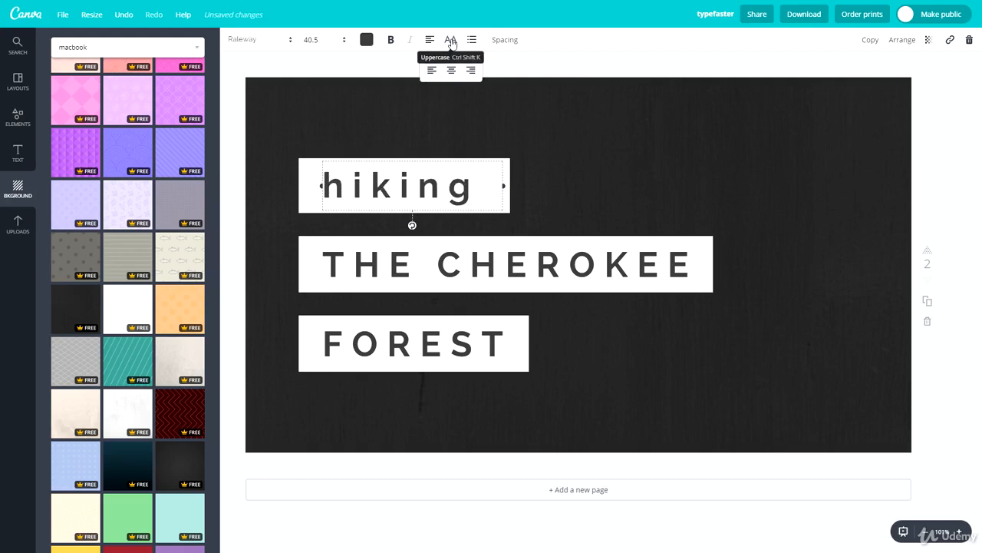
click(451, 41)
Toggle the bulleted list format on the HIKING text, ending with it switched off
click(474, 42)
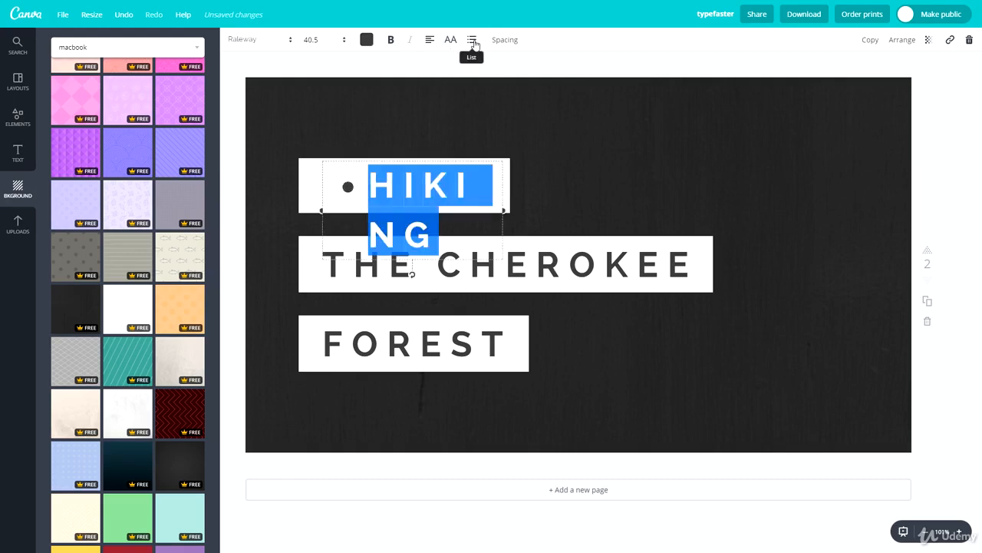
click(474, 41)
click(473, 41)
click(474, 41)
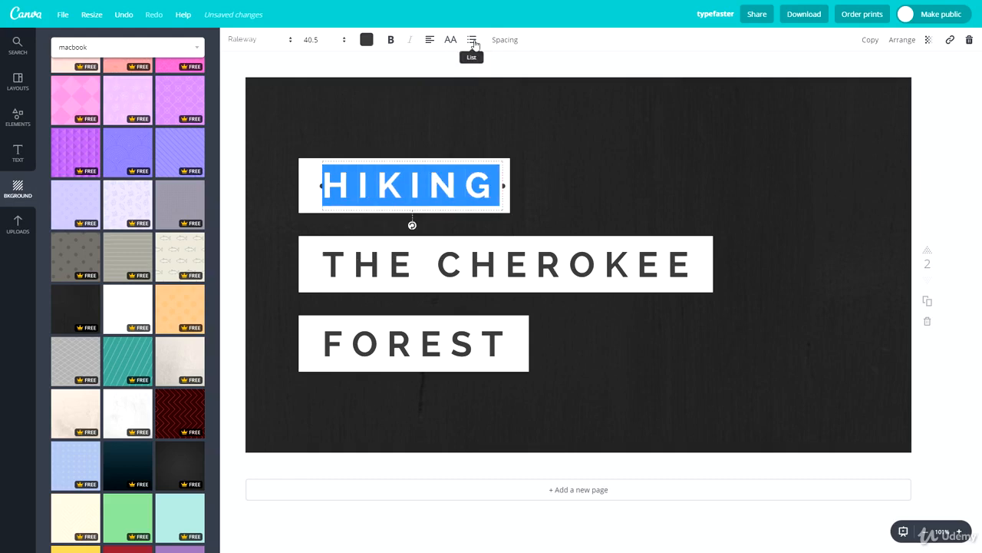
Try letter spacings of 300 and 70 on the HIKING text with a widened text box, and undo these changes
click(514, 42)
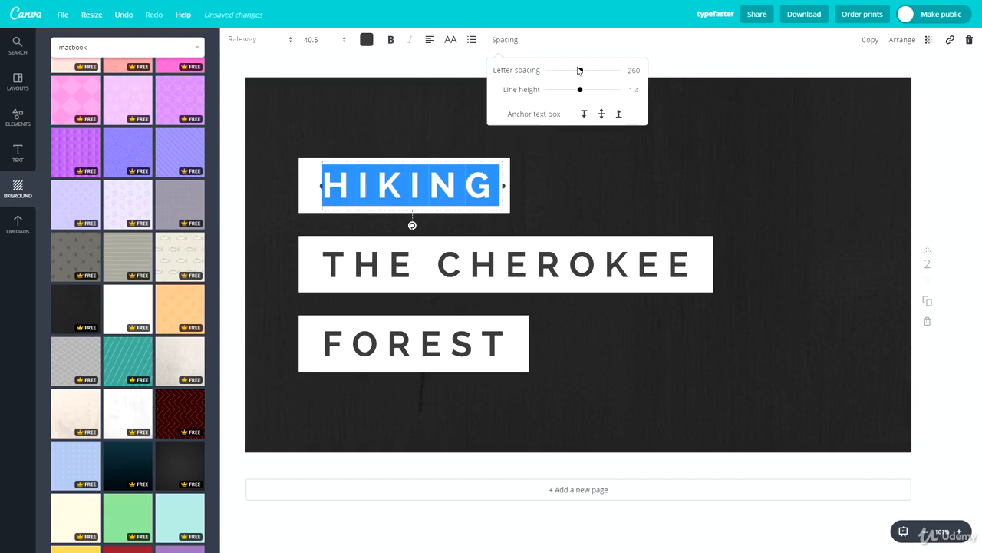
mouse_move(582, 73)
mouse_down()
mouse_move(660, 77)
mouse_move(590, 79)
mouse_up()
drag(503, 210, 718, 202)
click(503, 39)
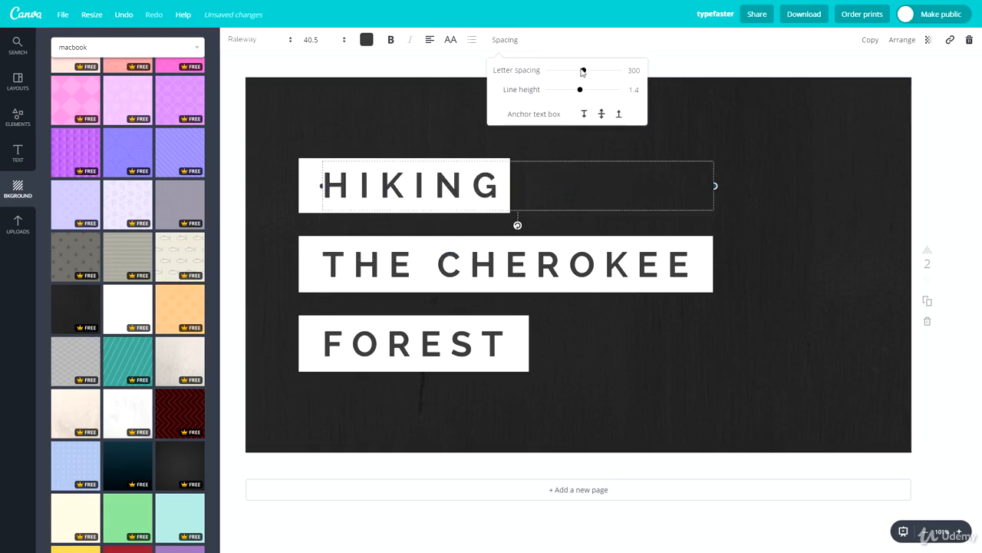
mouse_move(582, 70)
mouse_down()
mouse_move(629, 72)
mouse_move(528, 77)
mouse_move(569, 75)
mouse_up()
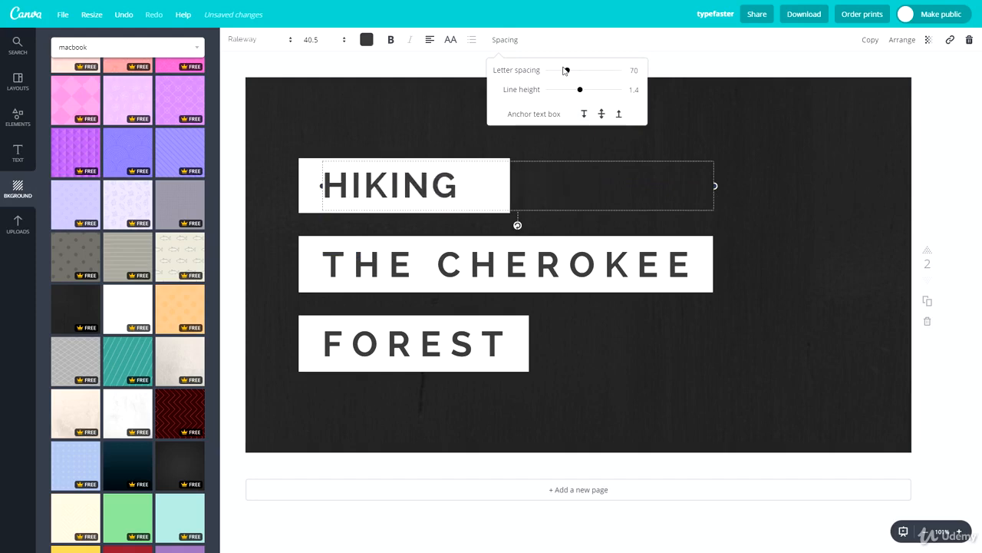
key(ctrl+z)
key(ctrl+z)
key(ctrl+z)
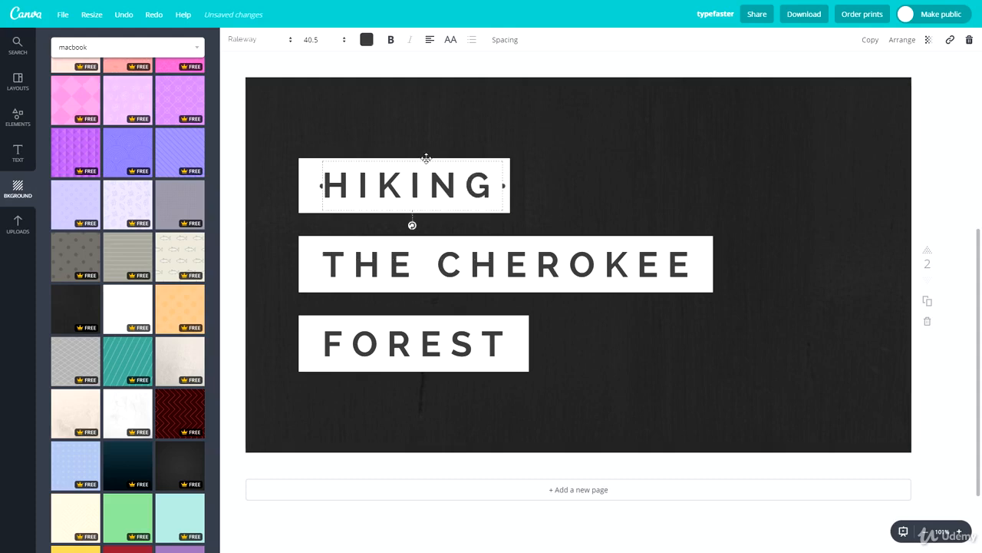
Shift the HIKING text slightly left within its white box and change the page background to the dark grey gradient
drag(426, 158, 420, 158)
click(575, 118)
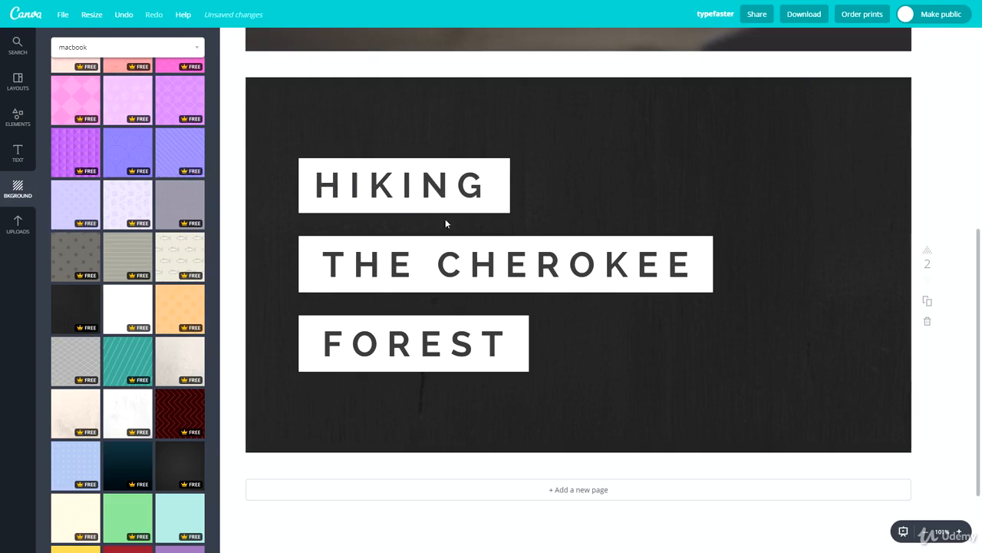
click(177, 466)
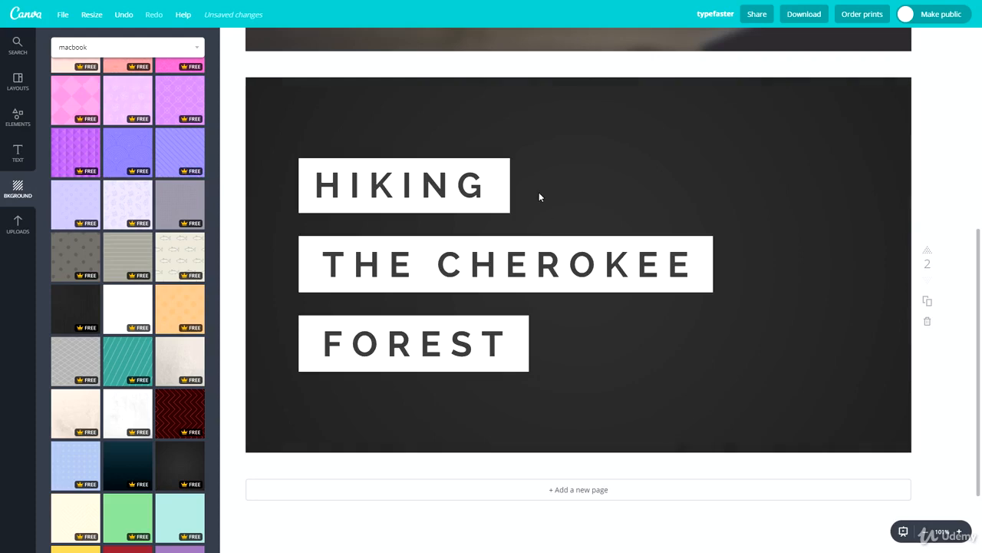
Add a solid white circle shape and place it partly off the page at the upper-right corner
click(19, 151)
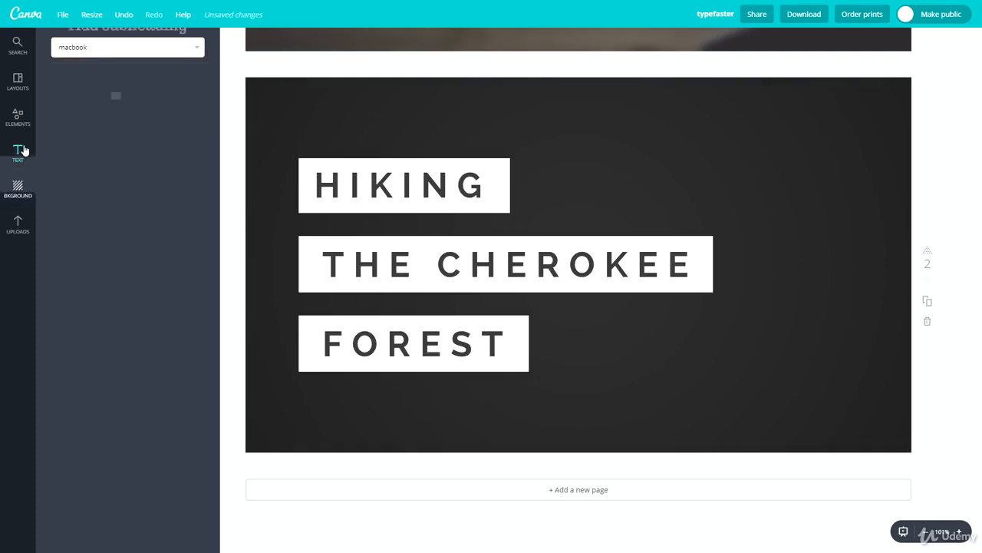
click(18, 117)
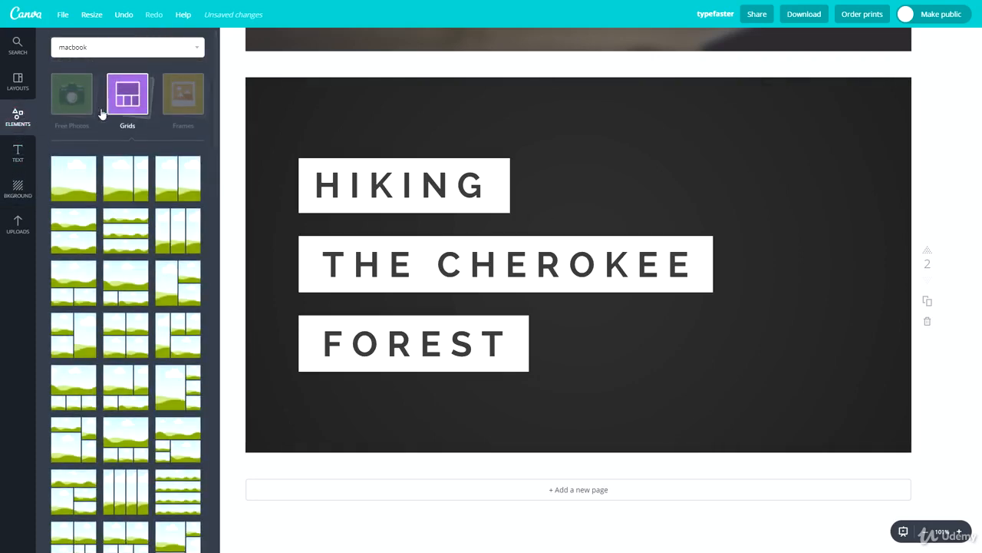
click(127, 100)
click(75, 169)
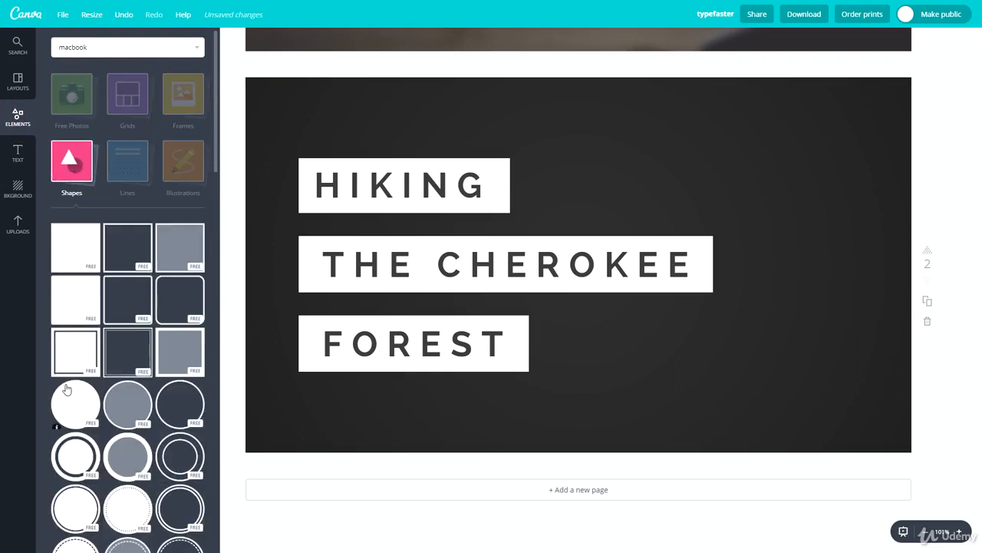
click(75, 404)
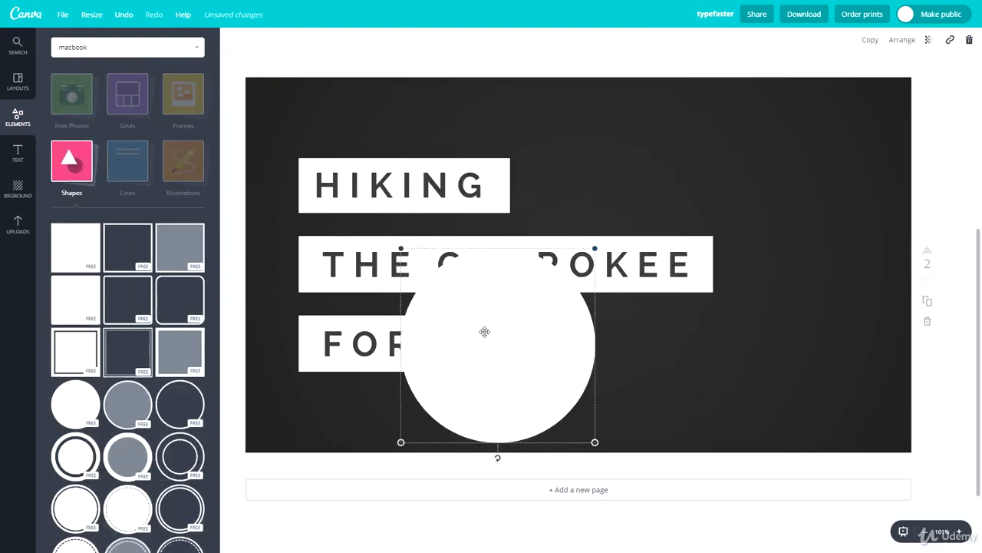
drag(484, 331, 825, 135)
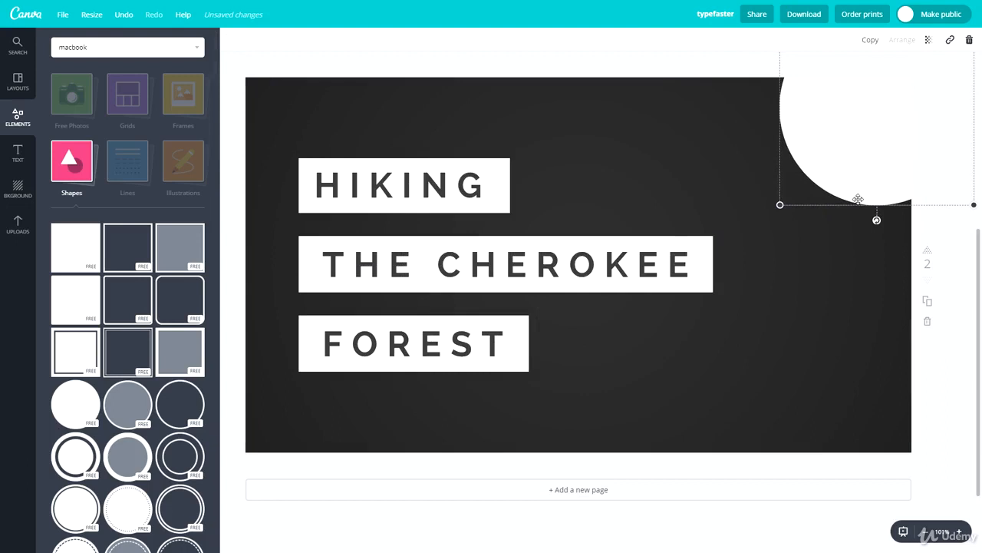
drag(842, 150, 852, 142)
click(816, 265)
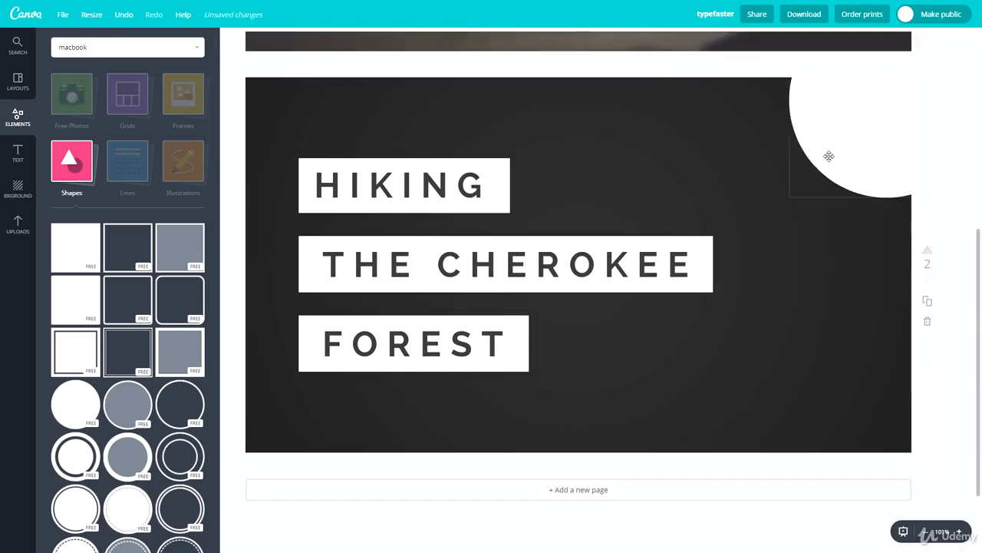
Duplicate the white corner circle and recolour the copy with a dark grey from the document colours
click(829, 156)
drag(829, 157, 826, 195)
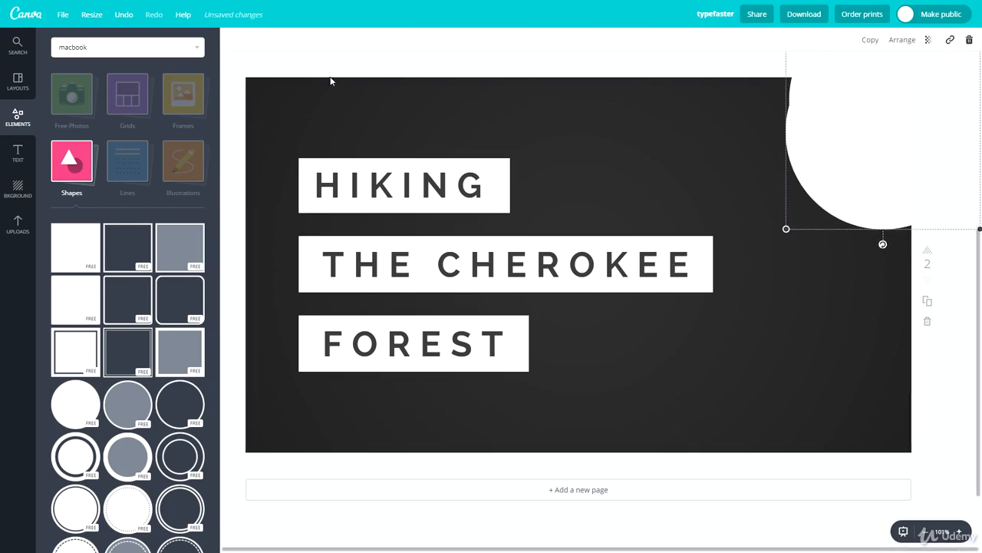
click(234, 39)
click(306, 91)
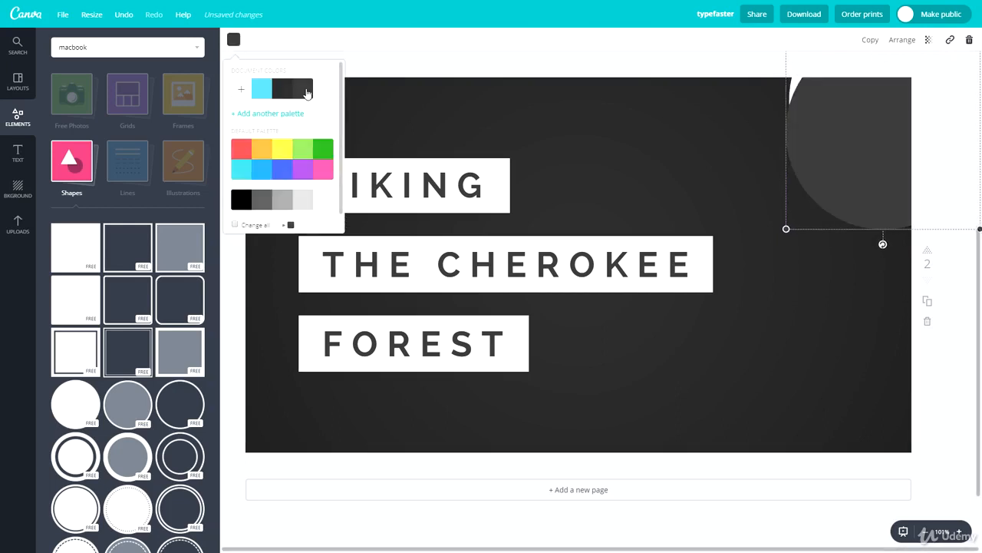
click(286, 91)
Shrink the dark grey circle and centre it on the white corner circle to form a ring
click(733, 182)
drag(812, 177, 807, 244)
click(650, 208)
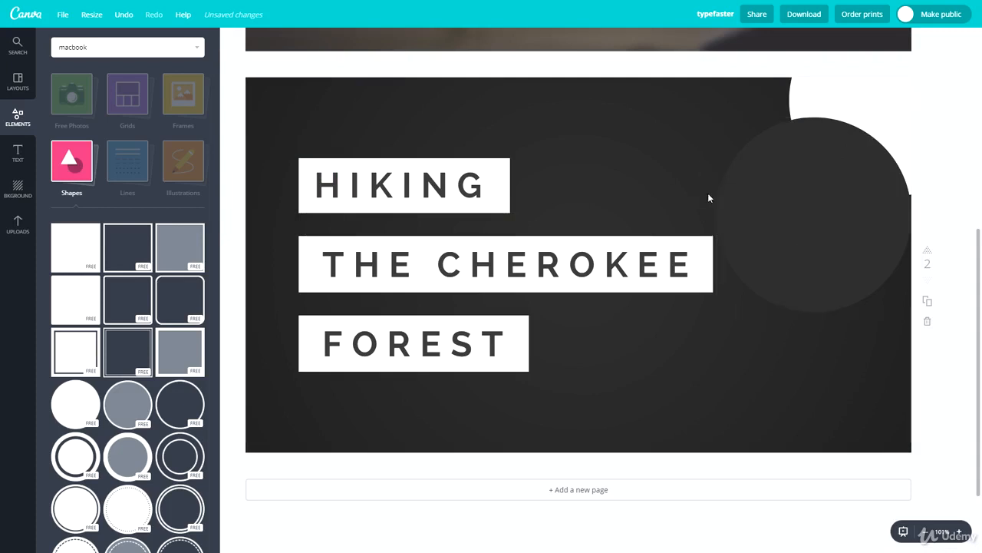
drag(762, 215, 838, 145)
click(632, 149)
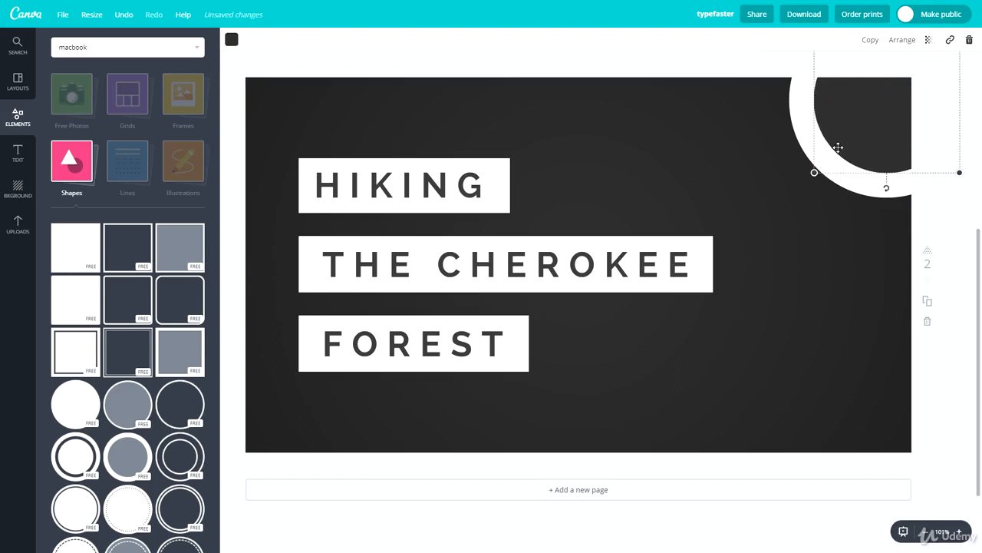
Duplicate the ring to the page's lower-right corner and to the middle of its right edge
click(794, 233)
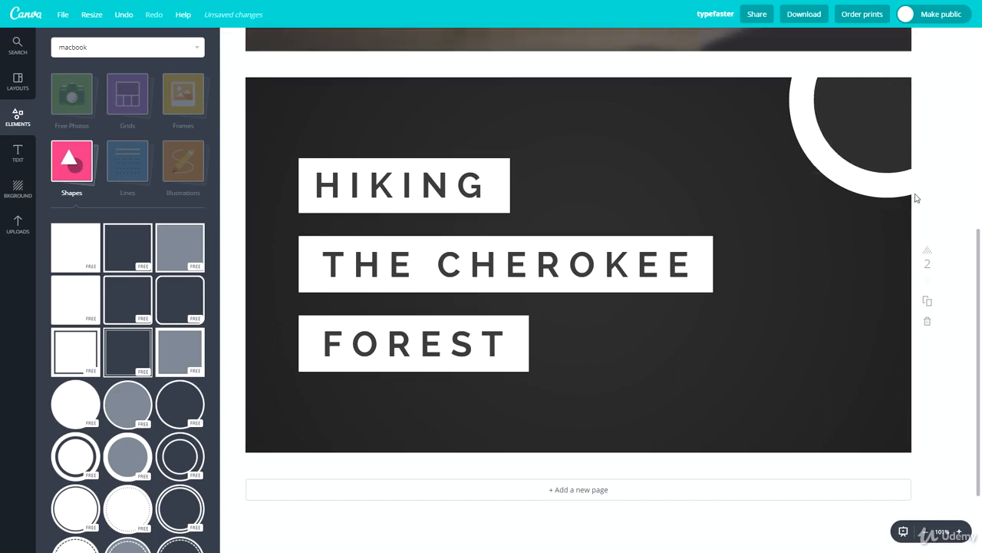
drag(867, 210, 861, 505)
key(ctrl+d)
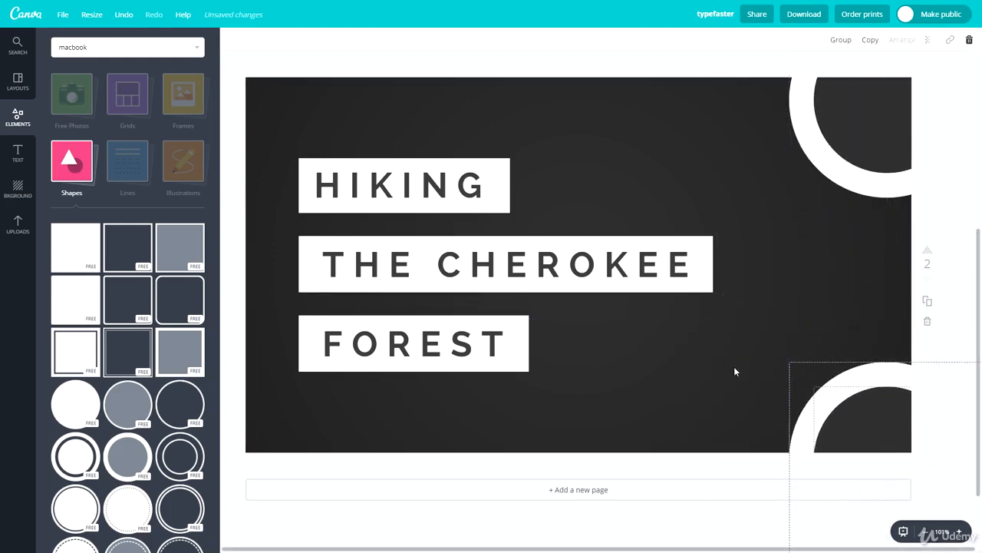
click(715, 338)
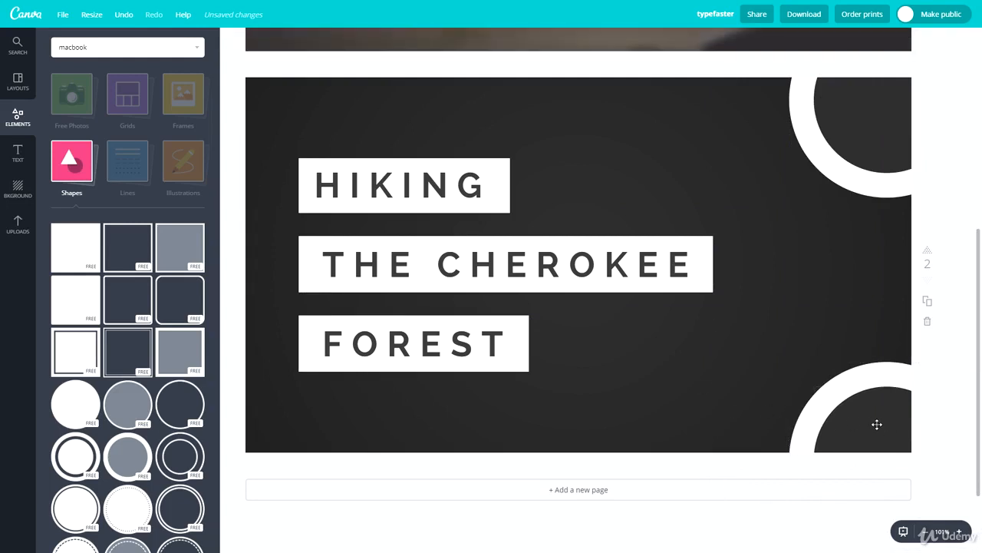
drag(752, 346, 870, 237)
click(761, 243)
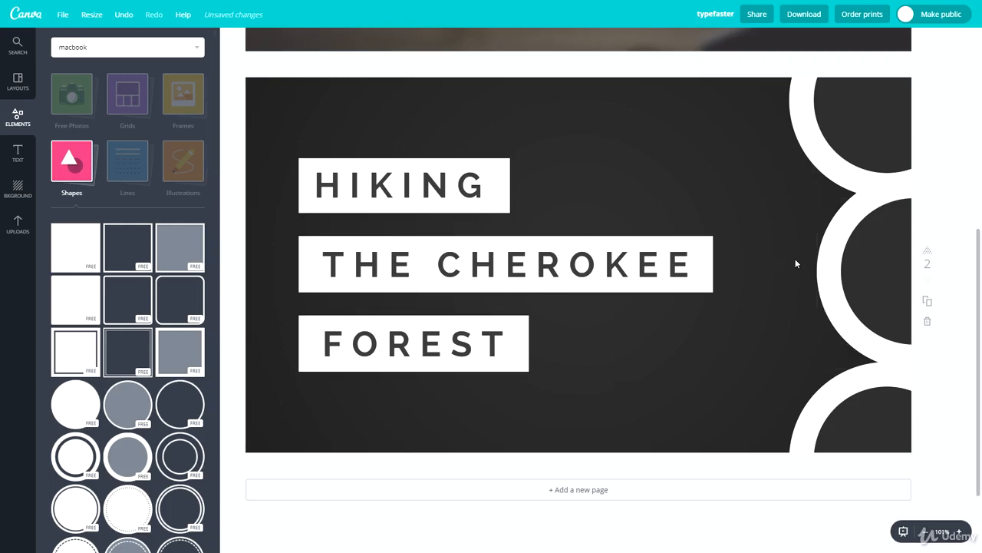
Duplicate the ring to the page's top and bottom edges, just left of the corner rings
click(845, 281)
drag(845, 281, 699, 51)
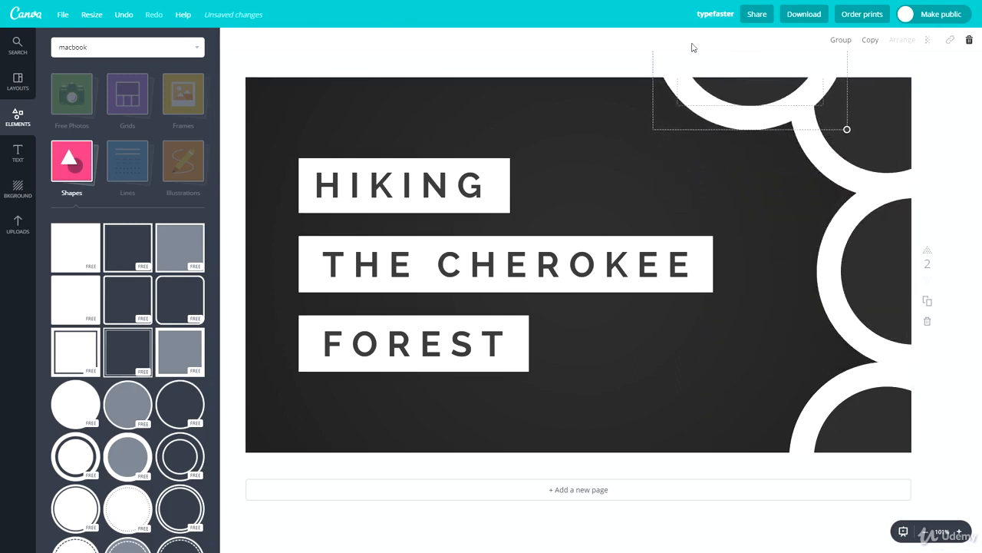
drag(730, 95, 710, 125)
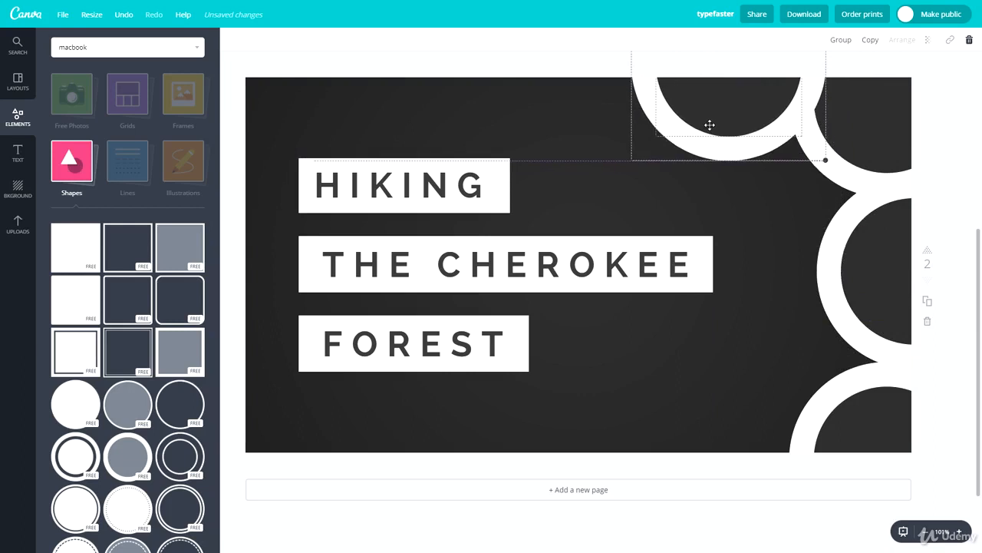
click(791, 228)
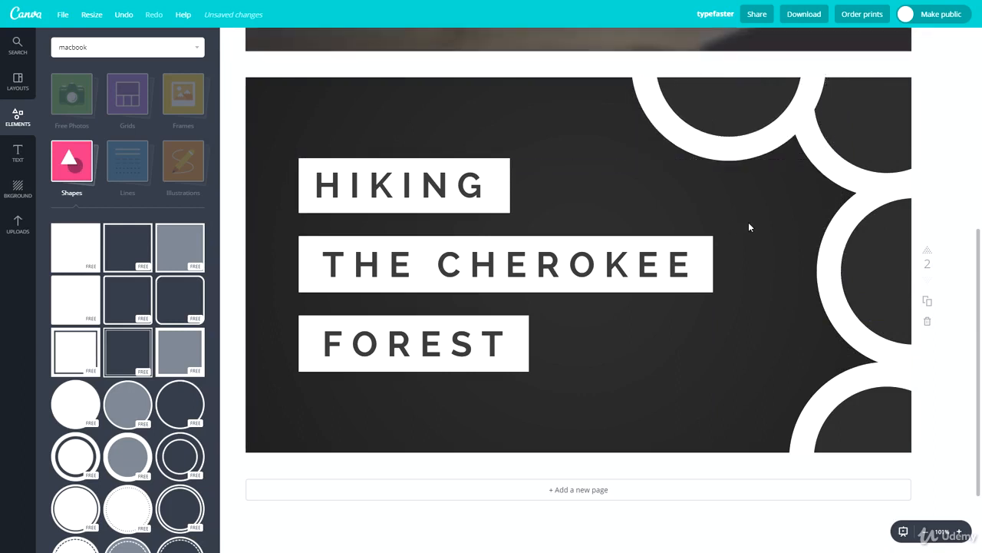
drag(752, 228, 725, 505)
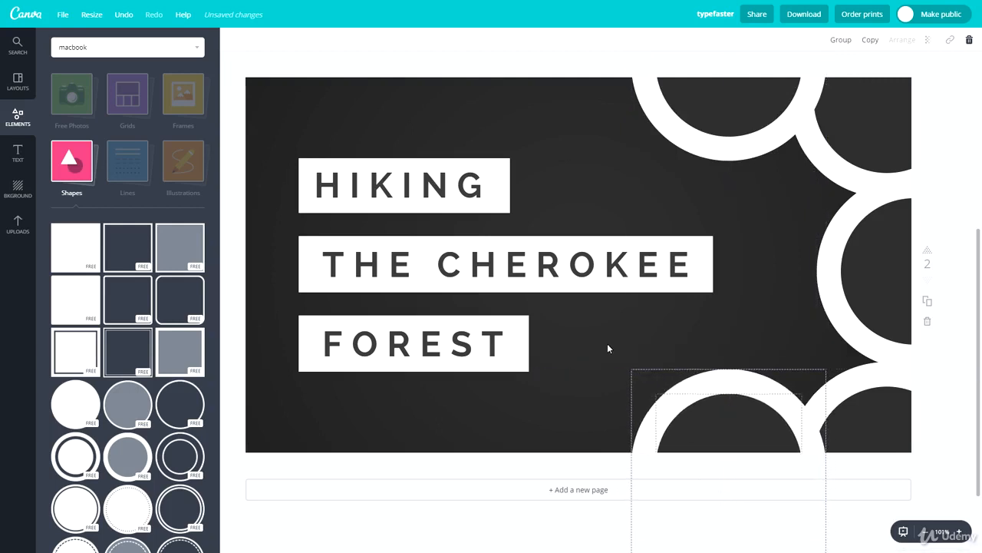
click(600, 339)
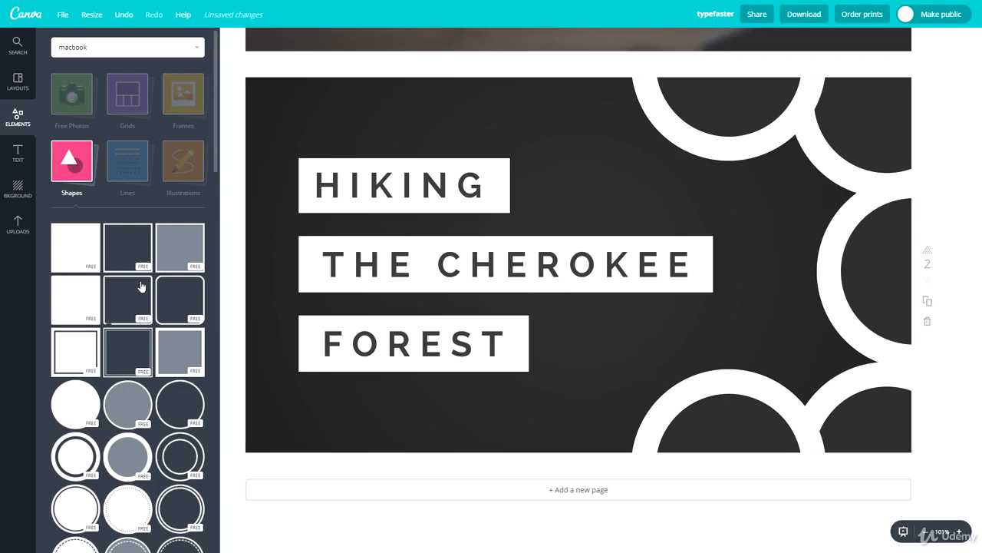
Add a solid white triangle shape, rotate it to point downward, and place it partly off the page's upper-left corner
scroll(132, 302, down, 1)
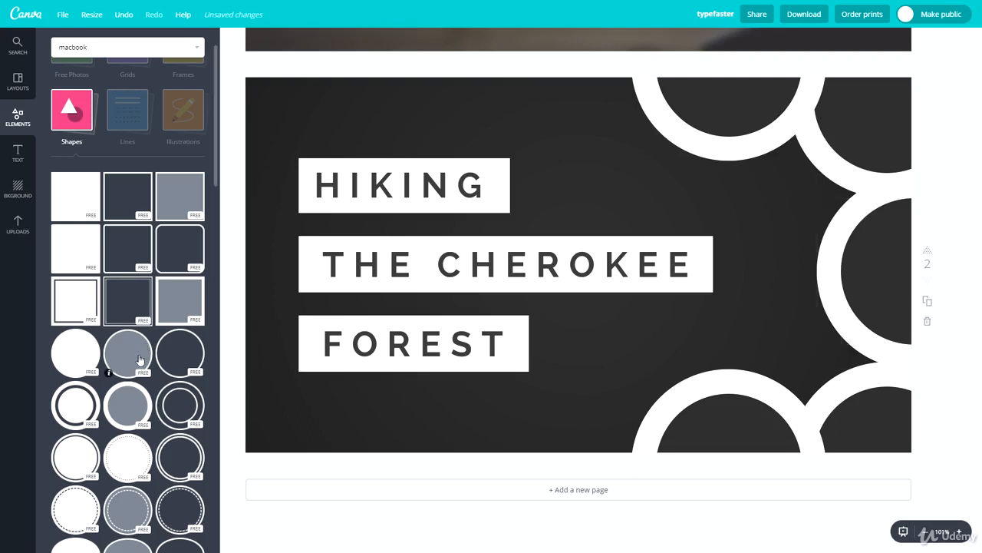
scroll(139, 359, down, 5)
drag(127, 391, 395, 191)
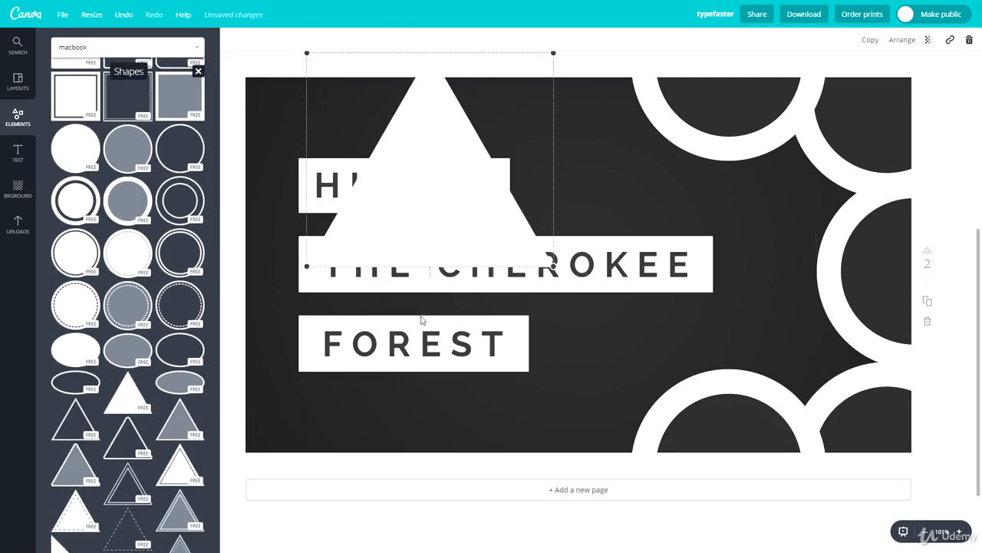
drag(423, 285, 541, 196)
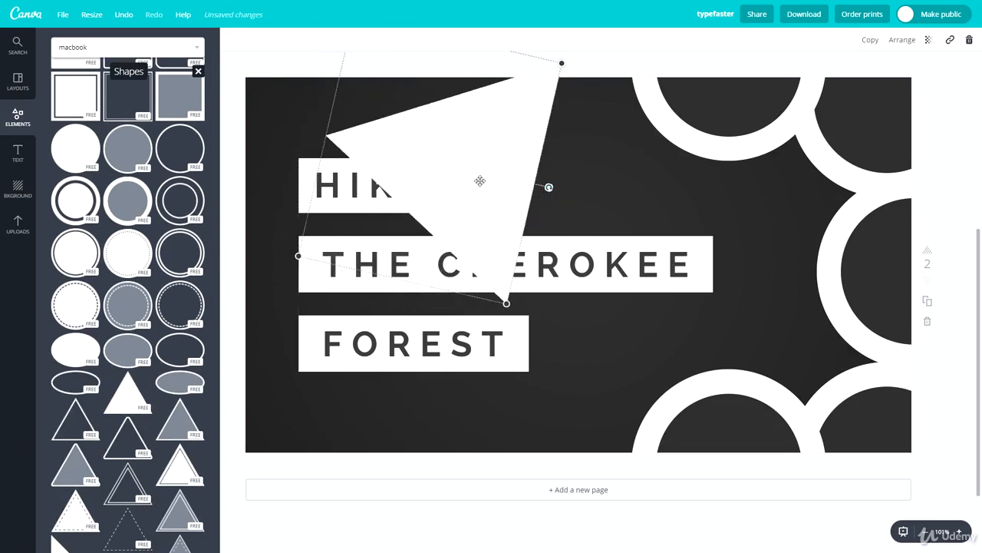
drag(480, 180, 293, 88)
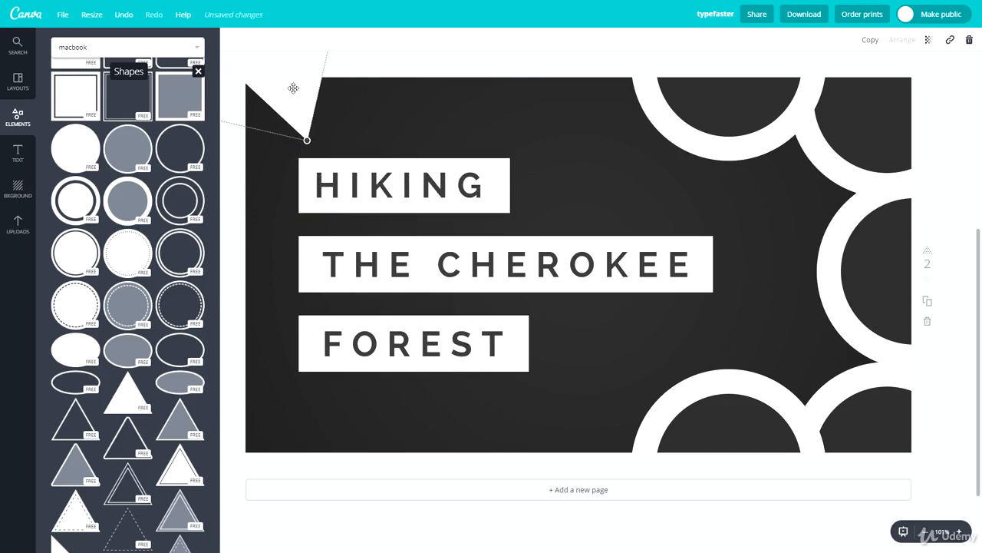
Duplicate the white triangle, shrink the copy and position it inside the original at the page's upper-left corner
key(ctrl+d)
drag(310, 123, 363, 121)
drag(375, 154, 443, 219)
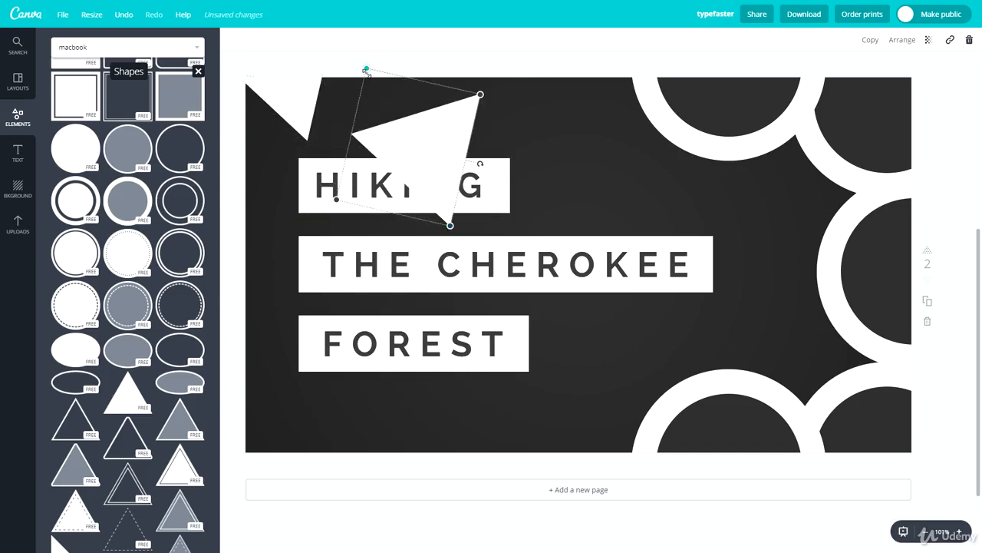
drag(366, 71, 406, 142)
drag(430, 184, 287, 87)
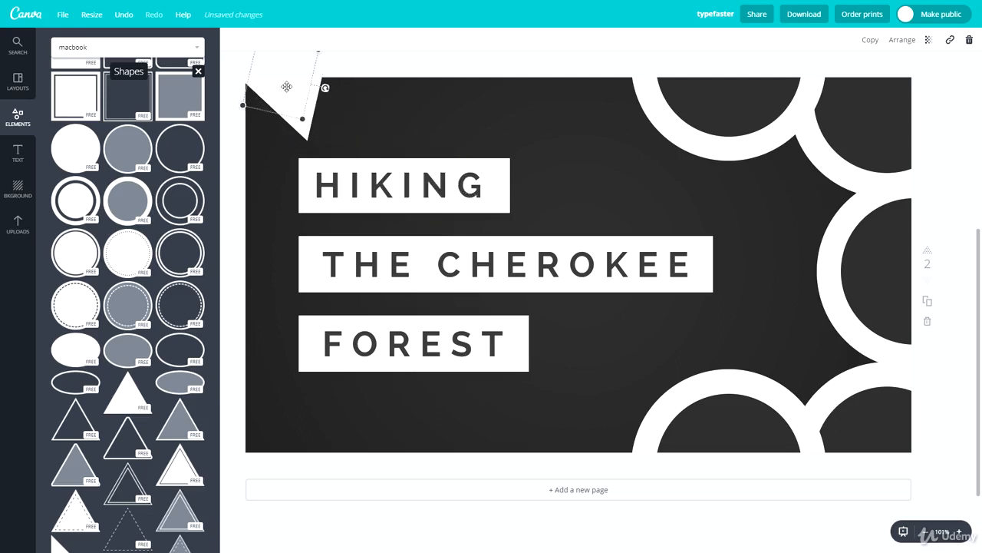
Recolour the smaller triangle with a dark grey from the document colours to leave a white outline around it
click(235, 39)
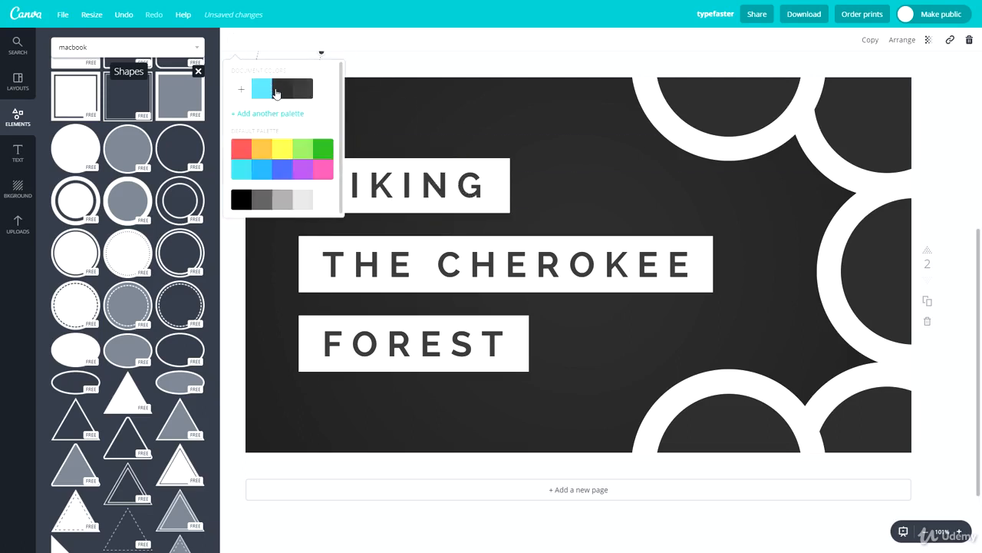
click(287, 95)
click(414, 98)
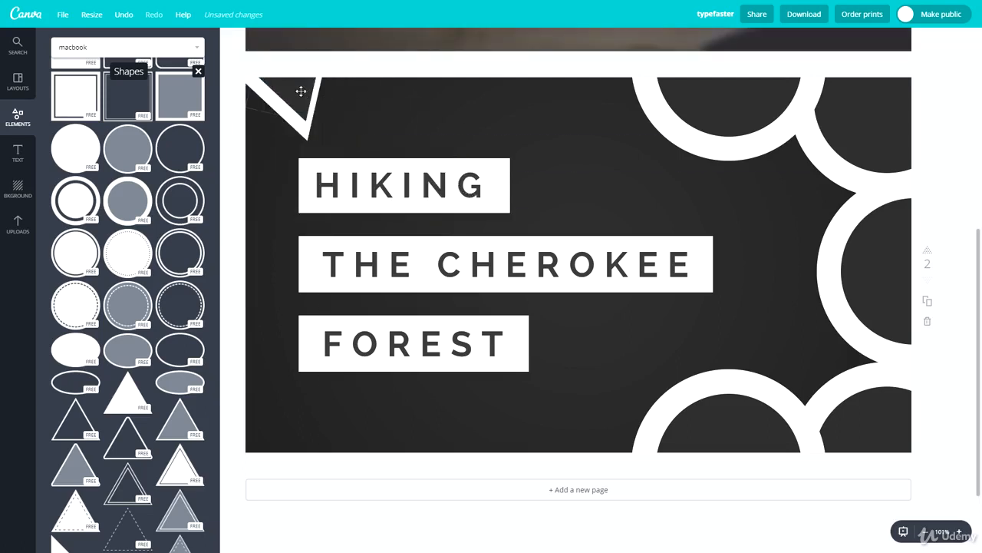
Duplicate the outlined triangle repeatedly along the page's top edge, up to the rings, overlapping one copy above HIKING
drag(301, 93, 592, 88)
click(348, 109)
key(ctrl+d)
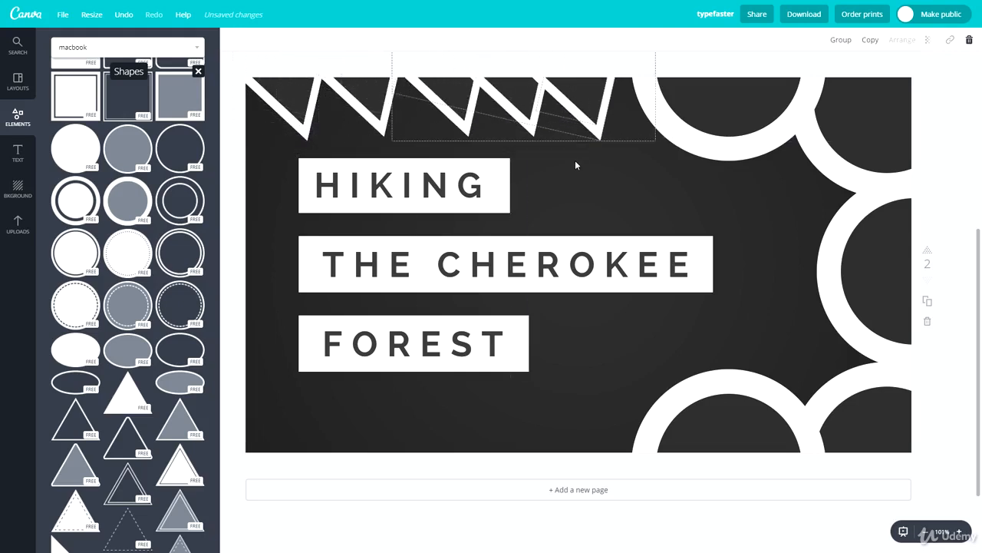
drag(575, 136, 407, 97)
click(406, 153)
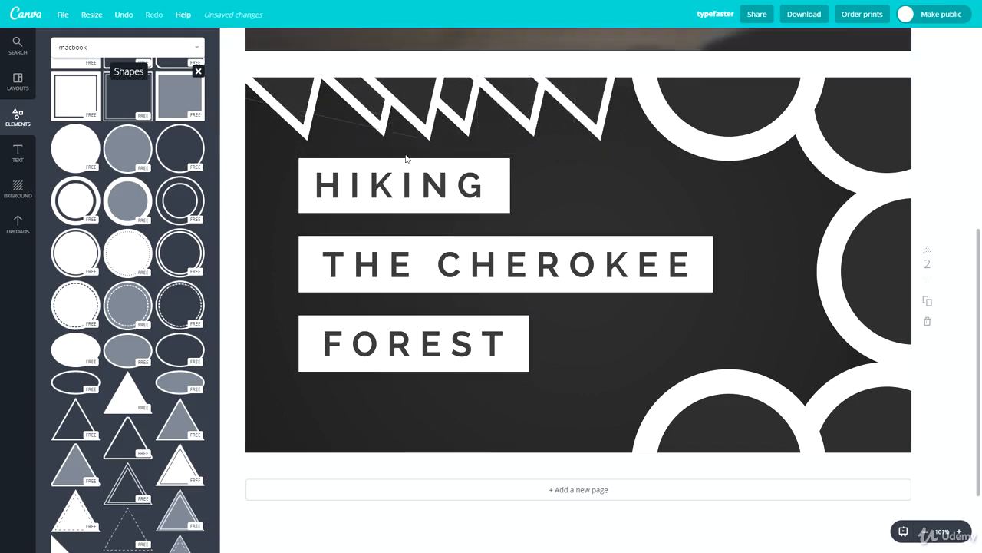
Place another copy of the outlined triangle beside the first one at the page's top edge, and shift the last triangle closer to the rings
key(ctrl+v)
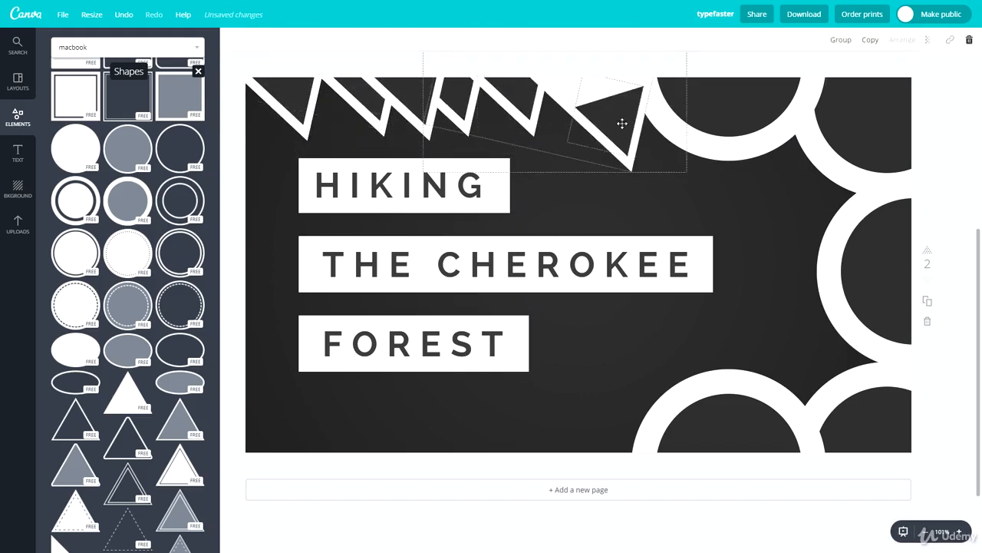
drag(623, 123, 320, 84)
click(662, 212)
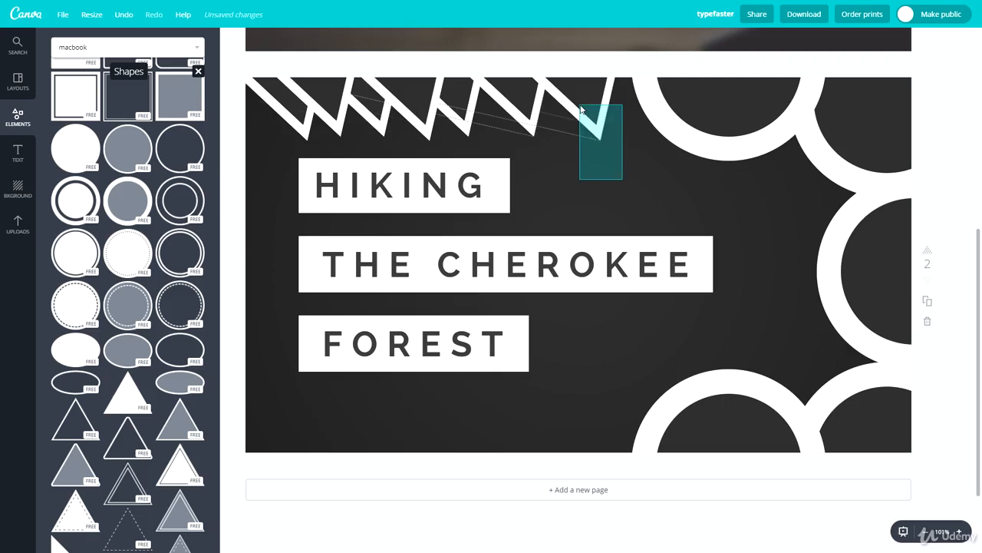
drag(588, 128, 658, 203)
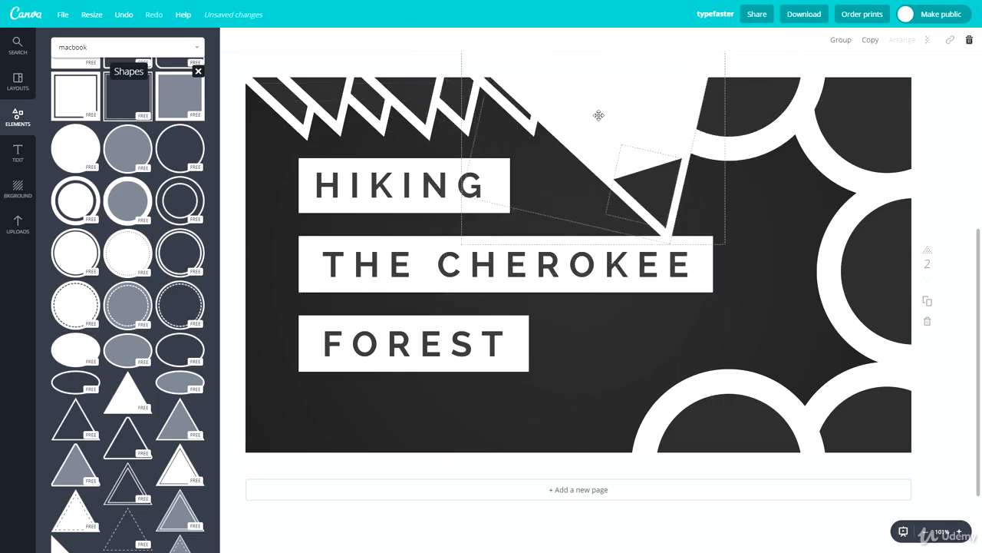
drag(599, 115, 548, 22)
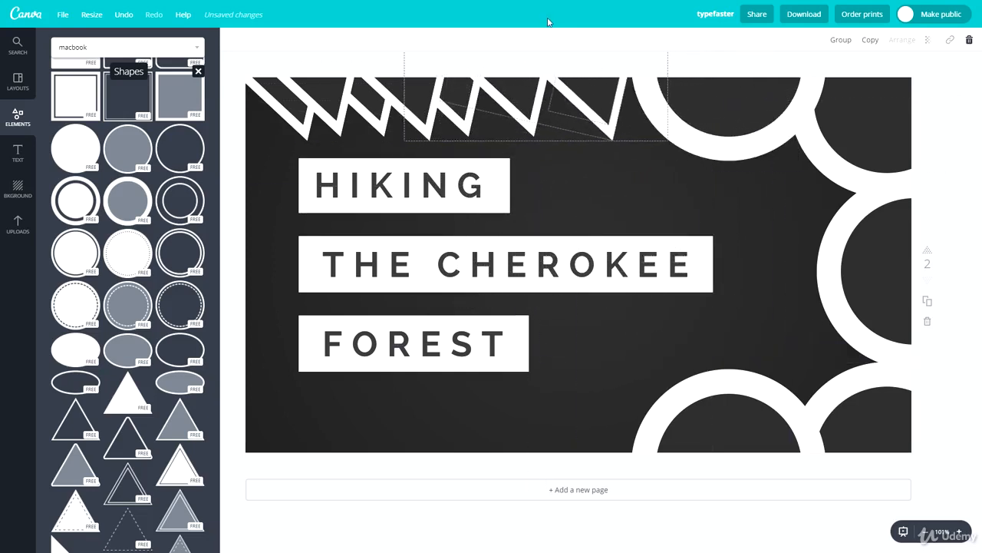
click(626, 180)
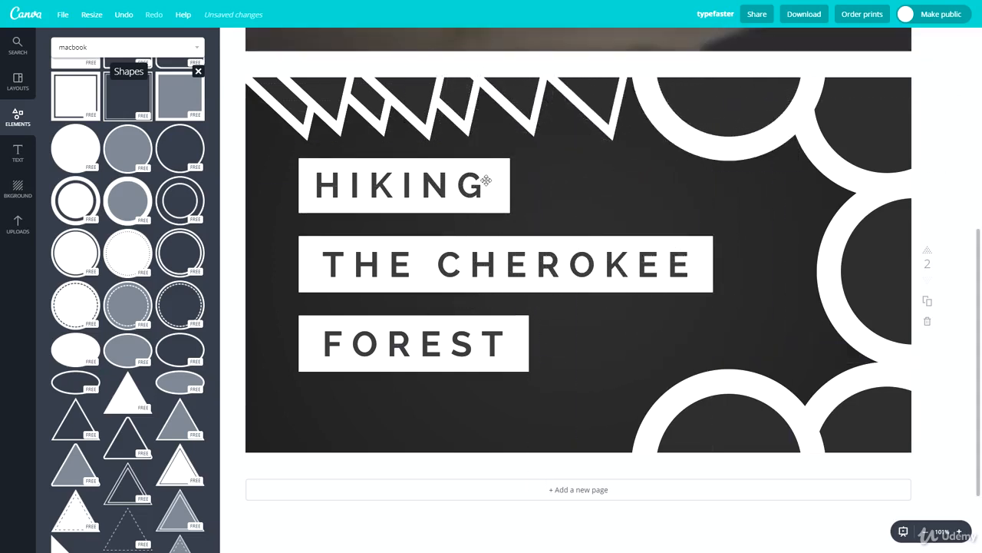
Replace the HIKING text with HOW TO, widen its text box to fit one line and centre it on its white bar
double_click(370, 196)
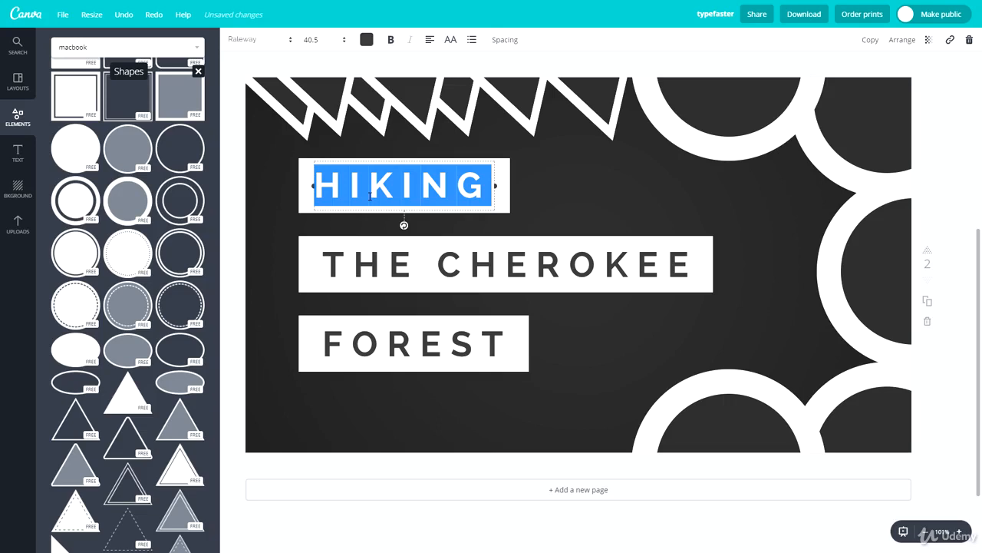
text(HOW TO)
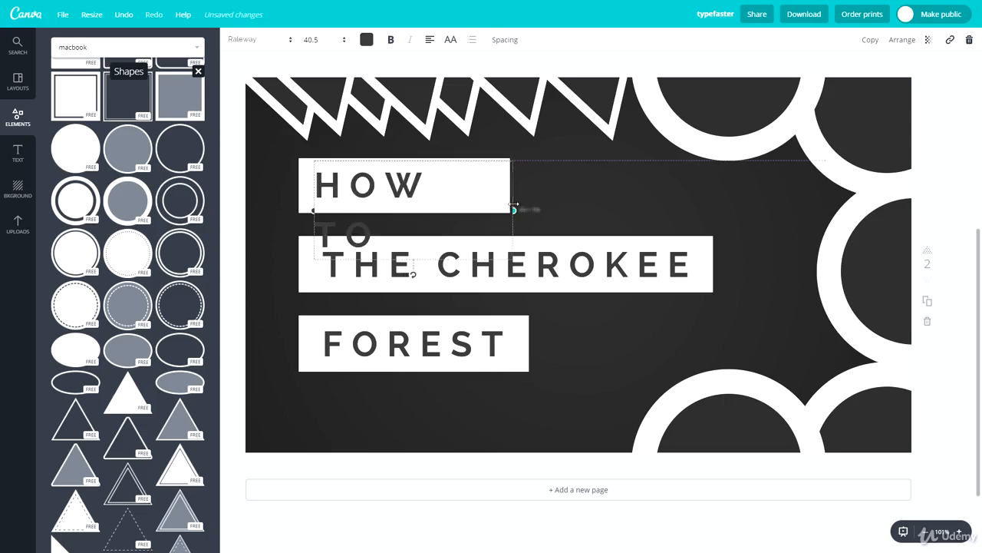
drag(513, 207, 511, 205)
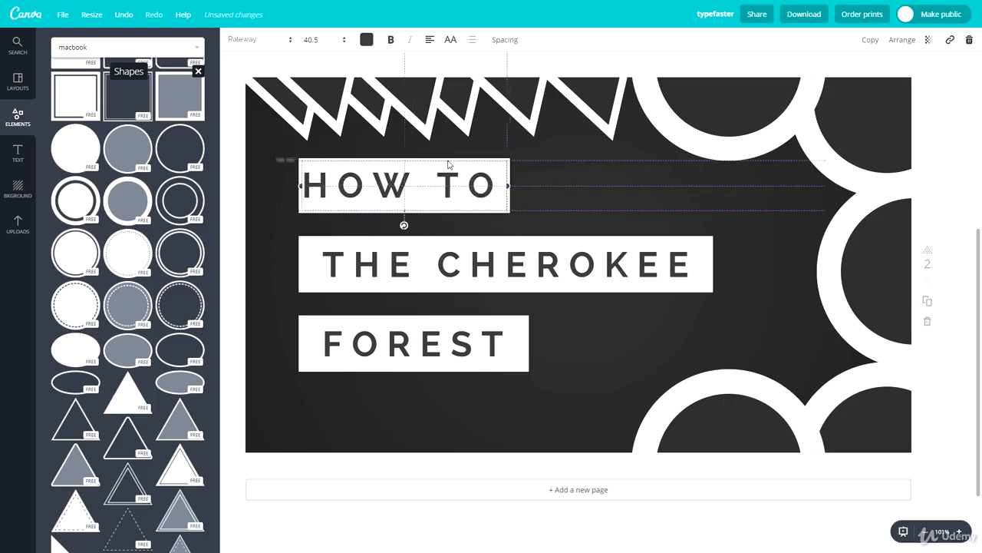
Replace the THE CHEROKEE text with DESIGN A and shorten the white bar behind it to fit
triple_click(412, 282)
text(DESIGN A)
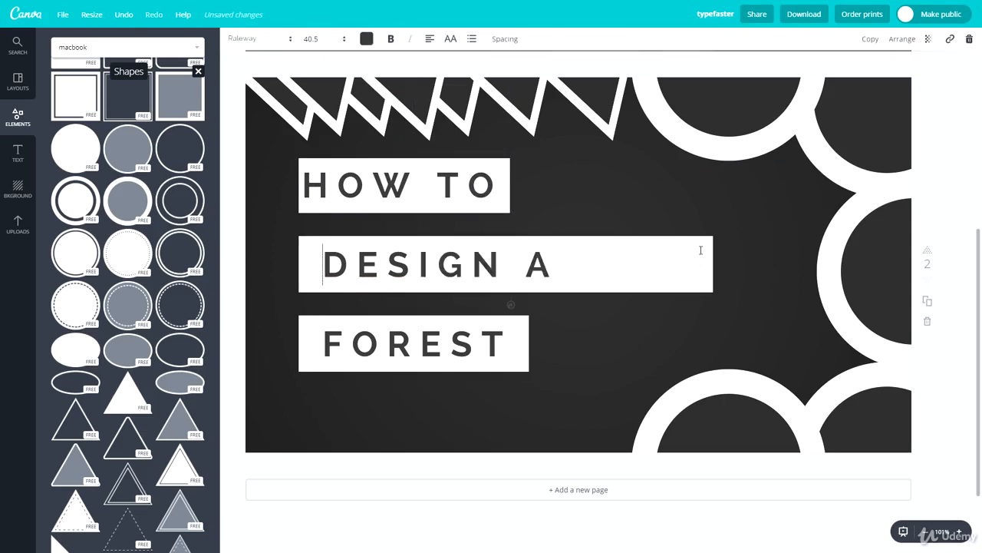
drag(709, 258, 573, 264)
Replace the FOREST text with THUMBNAIL, lengthening its white bar and text box so the word fits on one line
triple_click(425, 356)
text(THUMBNAIL)
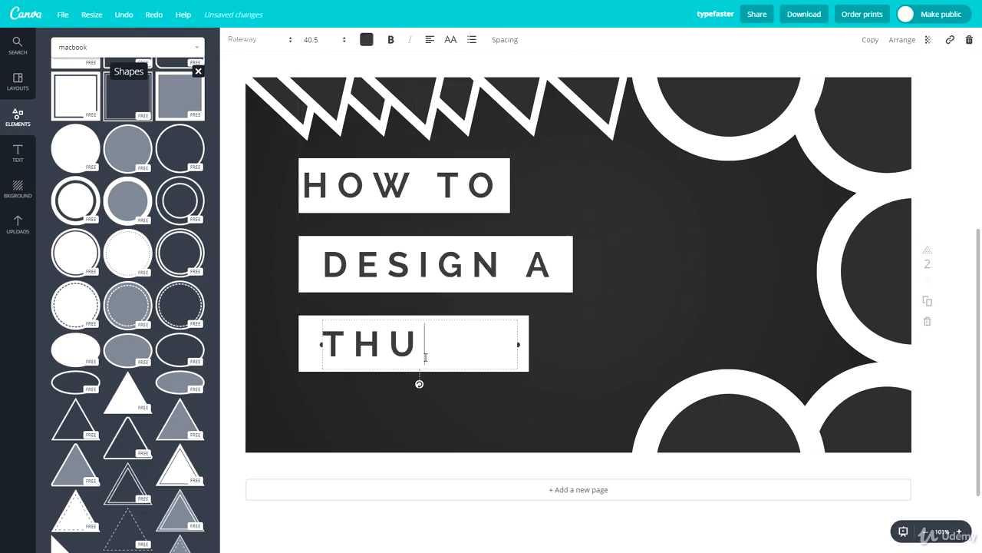
click(528, 342)
drag(528, 342, 637, 335)
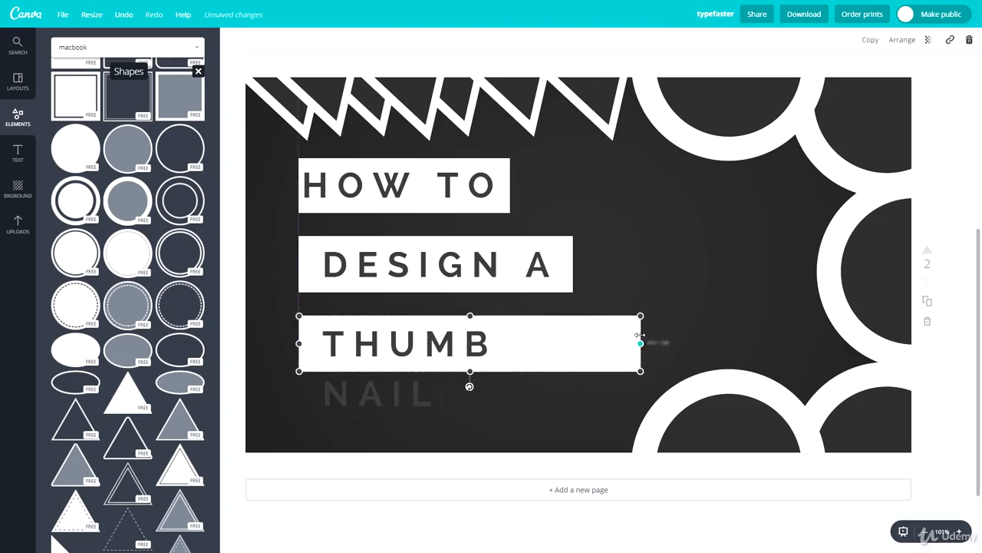
click(499, 353)
drag(519, 369, 642, 344)
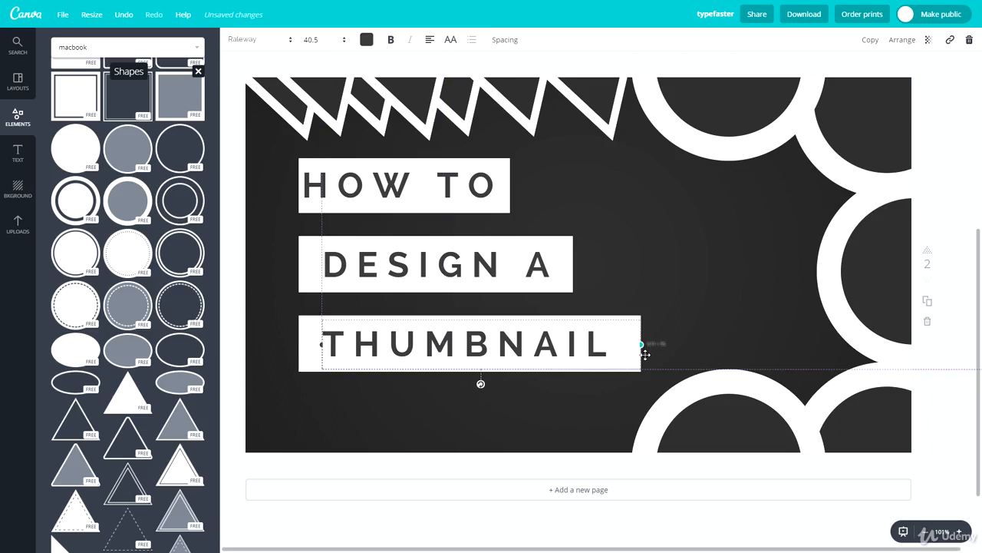
drag(486, 323, 480, 321)
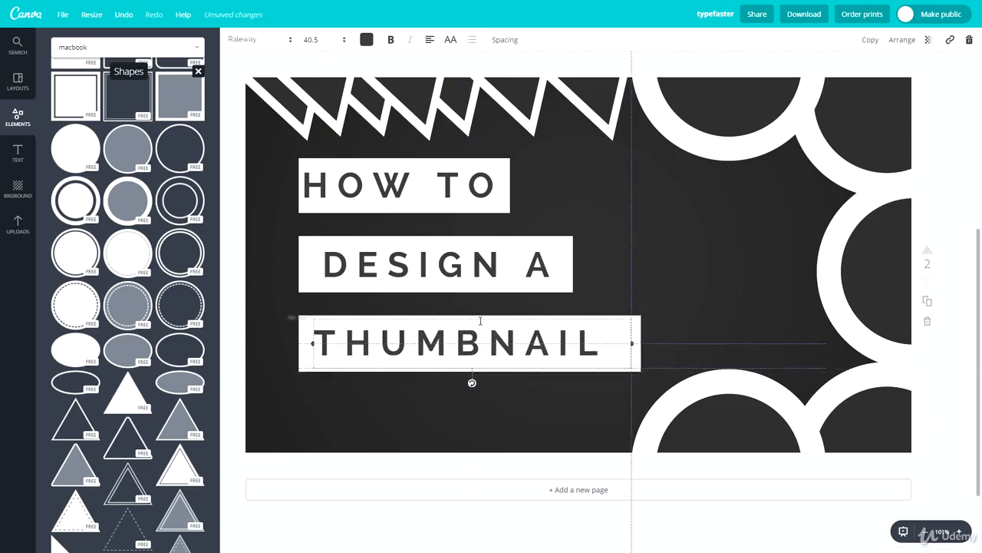
Narrow the DESIGN A text box to its white bar and shift the text to line up with THUMBNAIL
click(400, 261)
drag(419, 236, 415, 236)
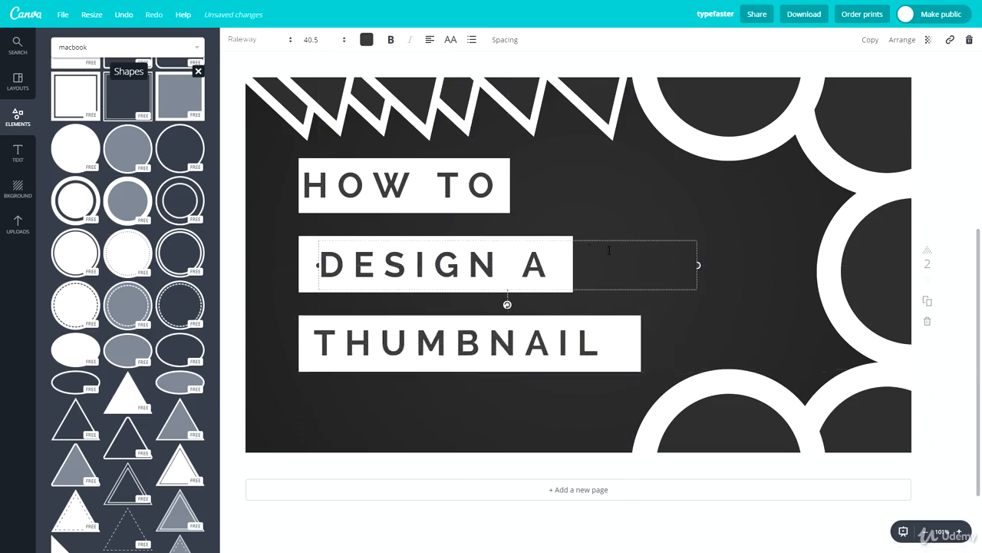
drag(697, 265, 575, 265)
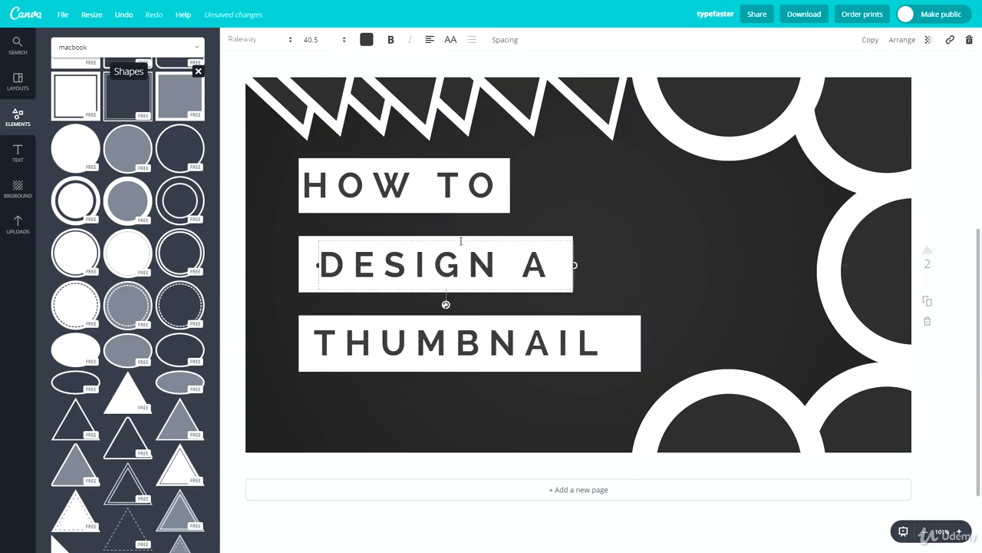
drag(463, 239, 461, 238)
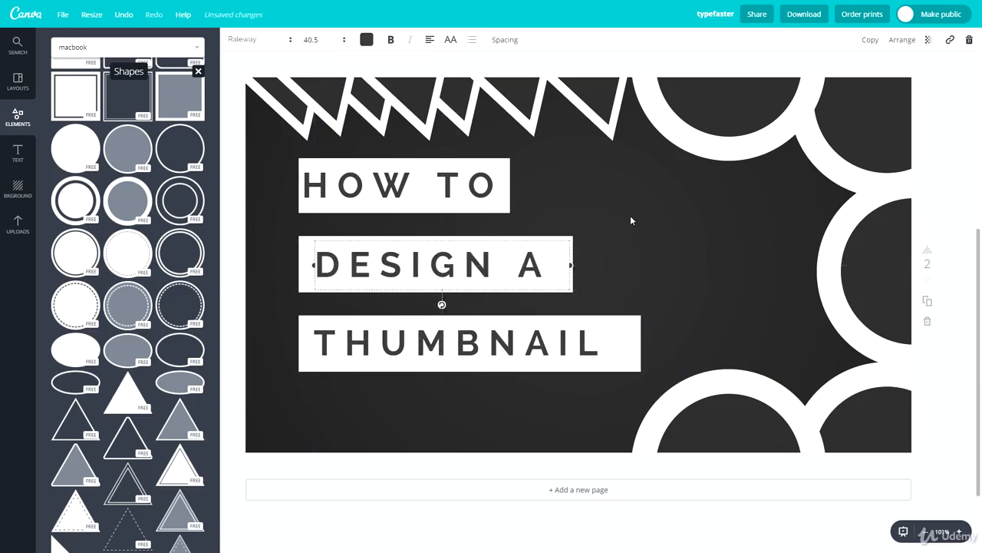
click(632, 219)
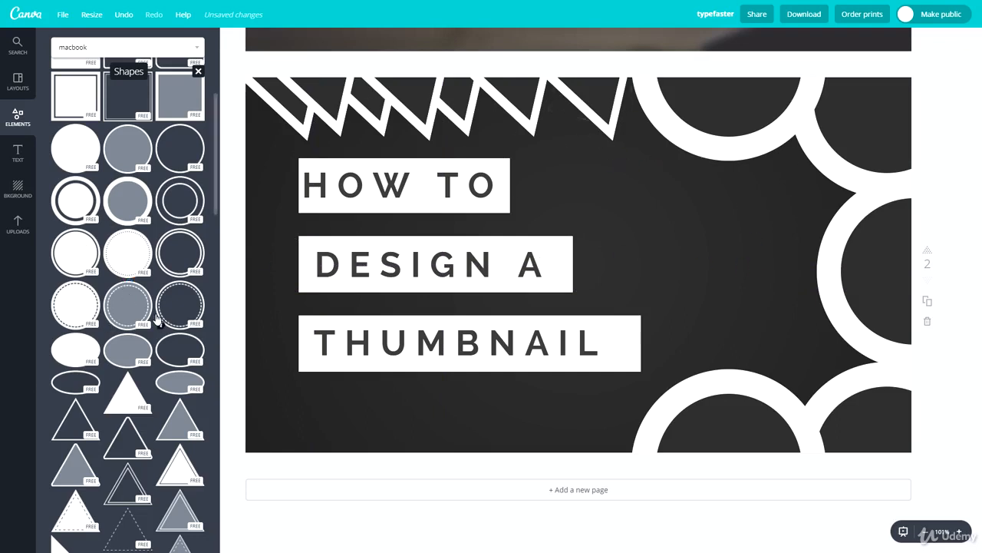
Add a solid white square shape, shrink it and place it in the page's lower-left corner
scroll(84, 230, up, 3)
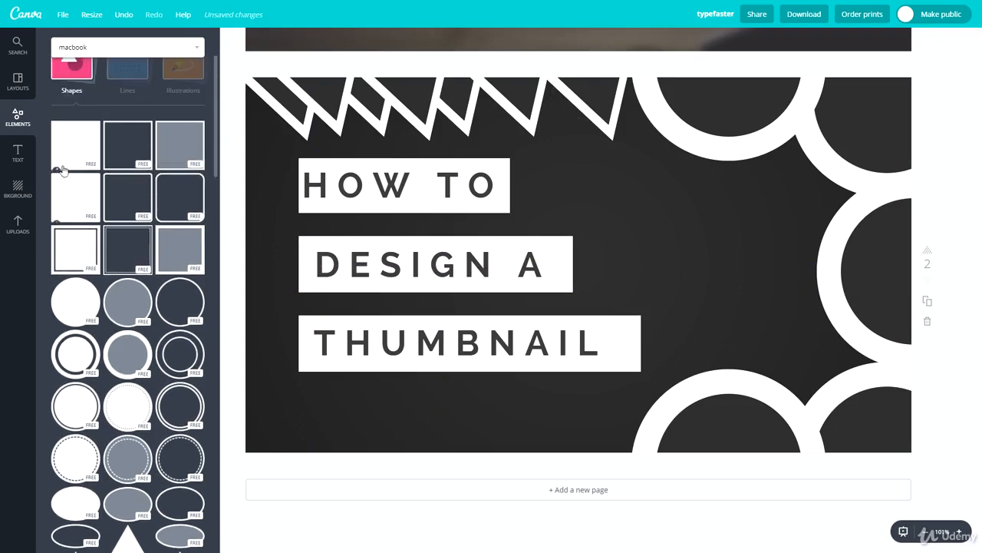
click(72, 151)
drag(401, 86, 653, 339)
drag(676, 383, 306, 368)
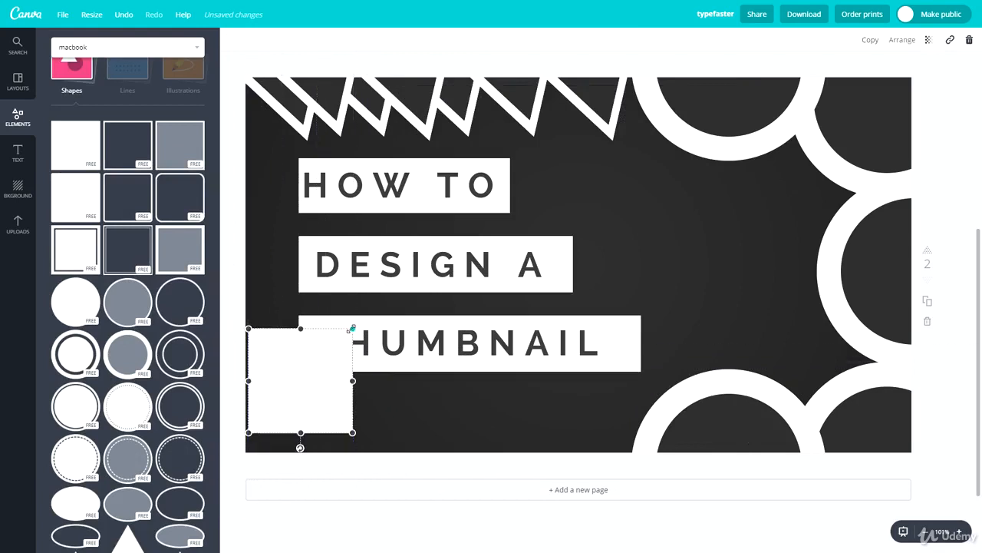
drag(352, 329, 296, 415)
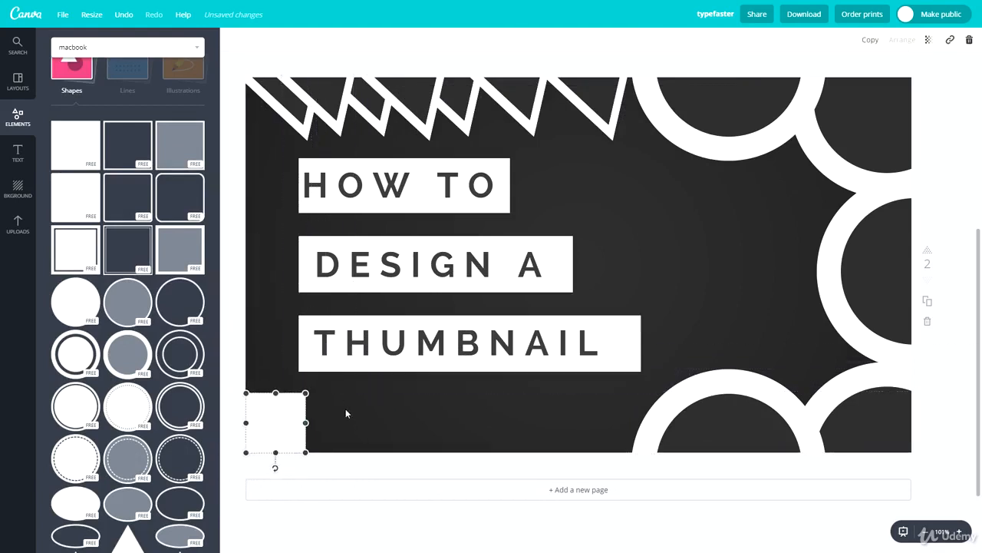
click(357, 466)
Duplicate the white square and recolour the copy with a dark grey from the document colours
click(299, 417)
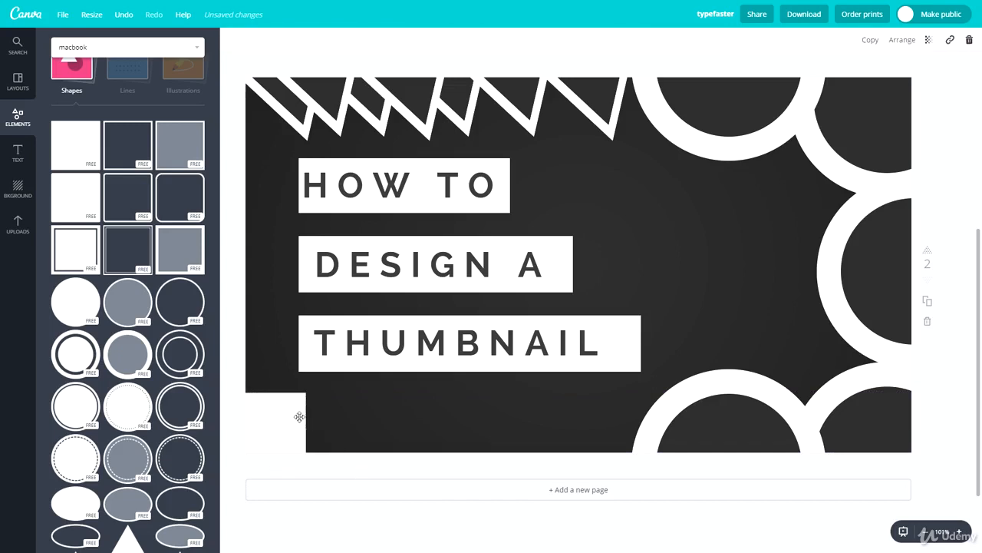
key(ctrl+v)
click(235, 40)
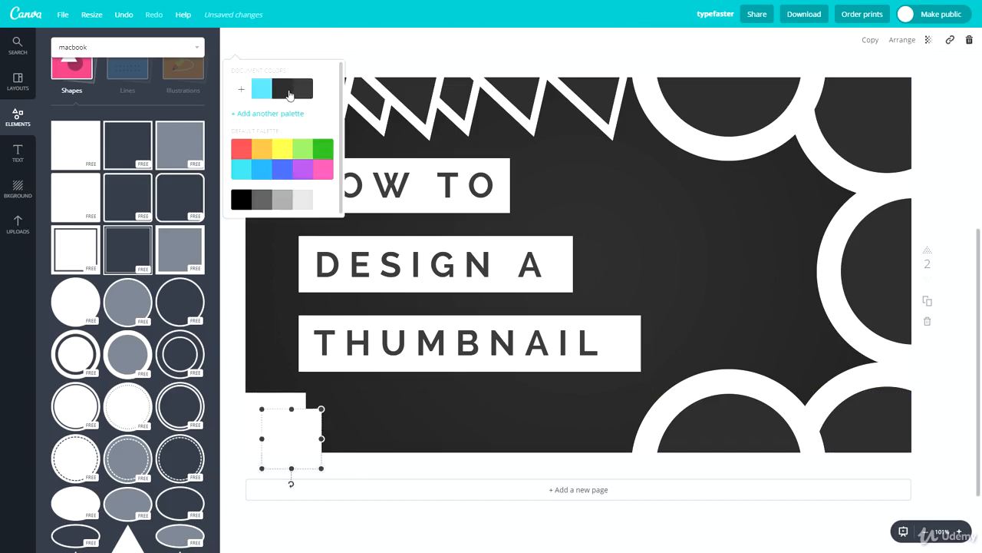
click(289, 92)
Shrink the dark square and centre it inside the white one, leaving an even white outline
click(290, 418)
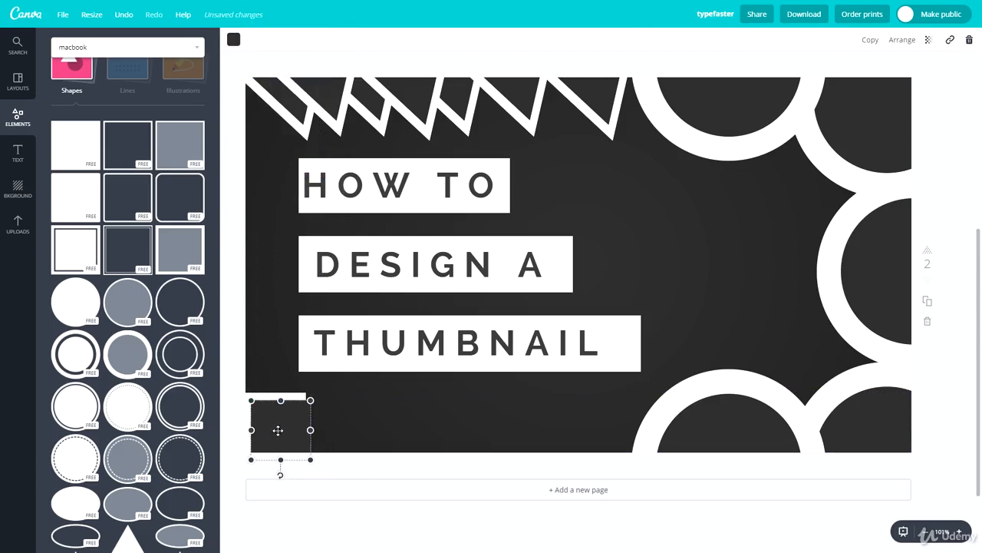
mouse_move(286, 415)
mouse_down()
mouse_move(353, 407)
mouse_move(296, 433)
mouse_move(275, 428)
mouse_up()
click(368, 408)
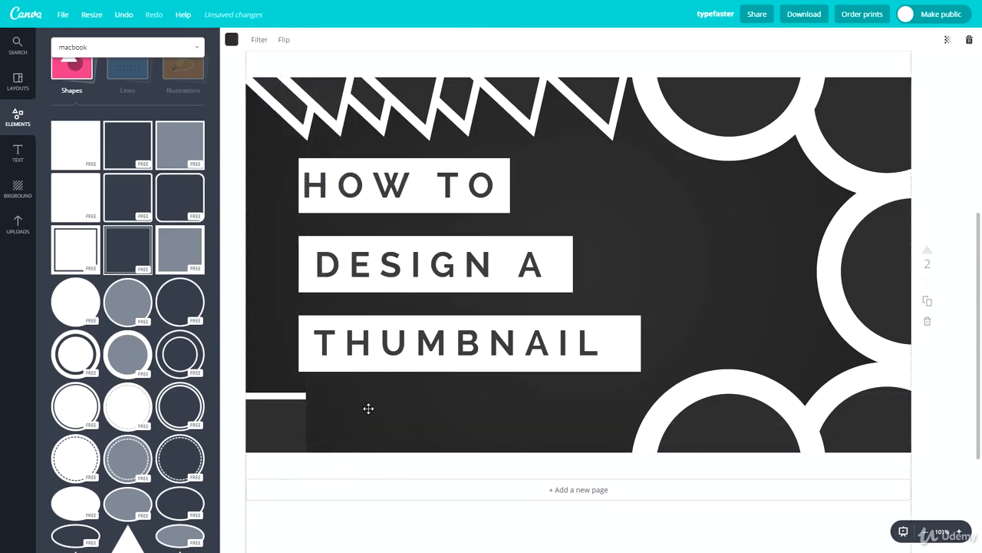
click(276, 431)
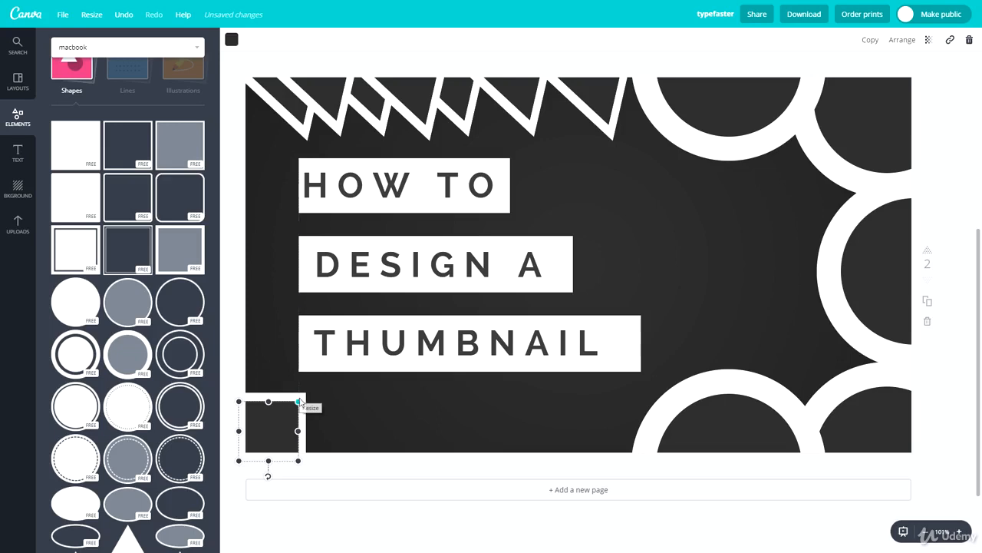
drag(300, 400, 284, 422)
click(361, 398)
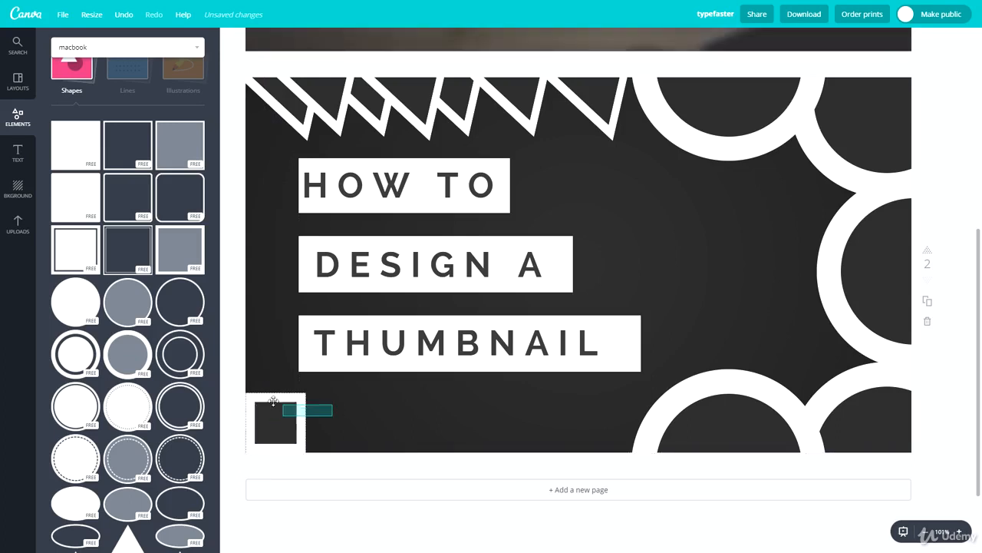
Select both squares, scale the outlined square down slightly and reposition it in the page's lower-left corner
click(302, 415)
drag(305, 452, 283, 432)
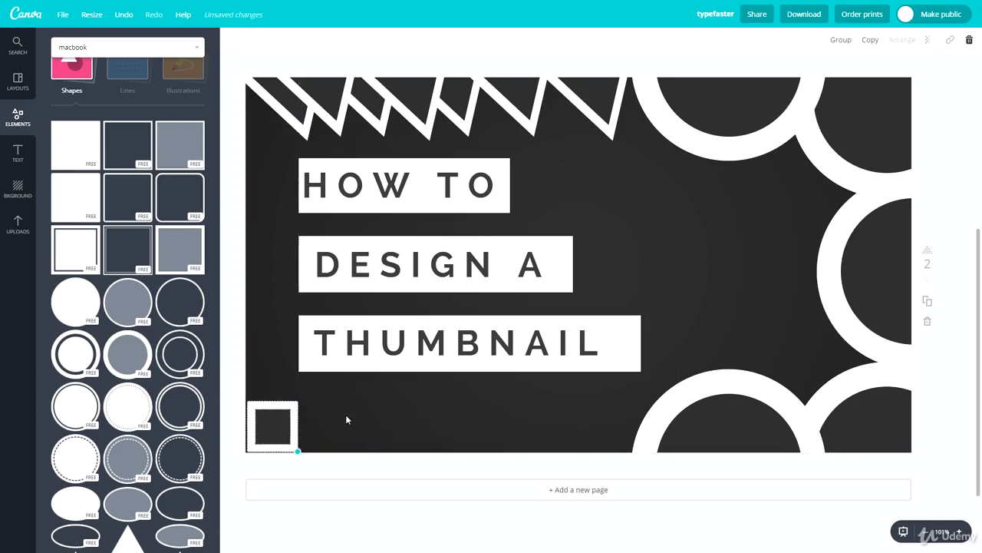
key(Down)
key(Down)
key(Down)
click(388, 458)
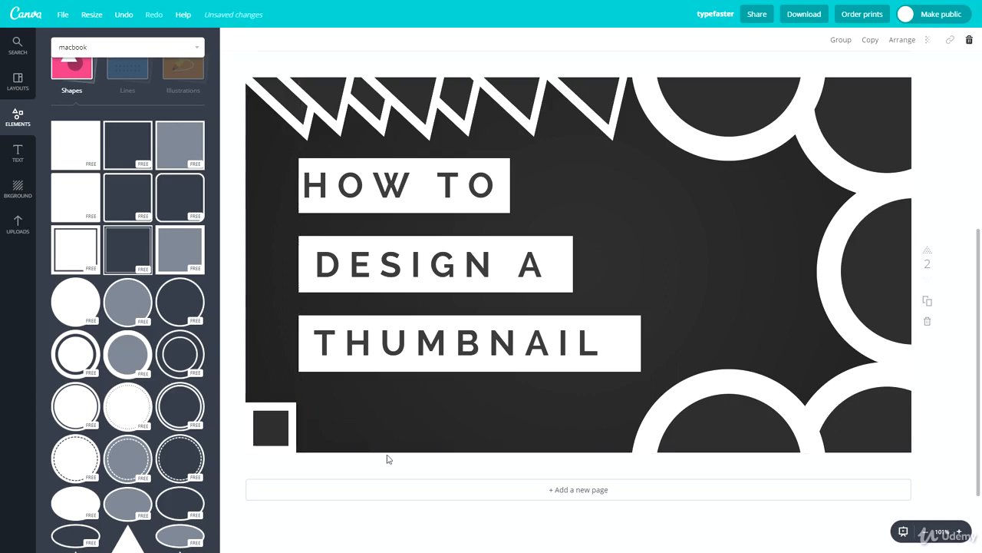
Duplicate the outlined square twice, stacking the copies diagonally up and to the right so they overlap
drag(318, 439, 298, 398)
key(ctrl+d)
key(ctrl+d)
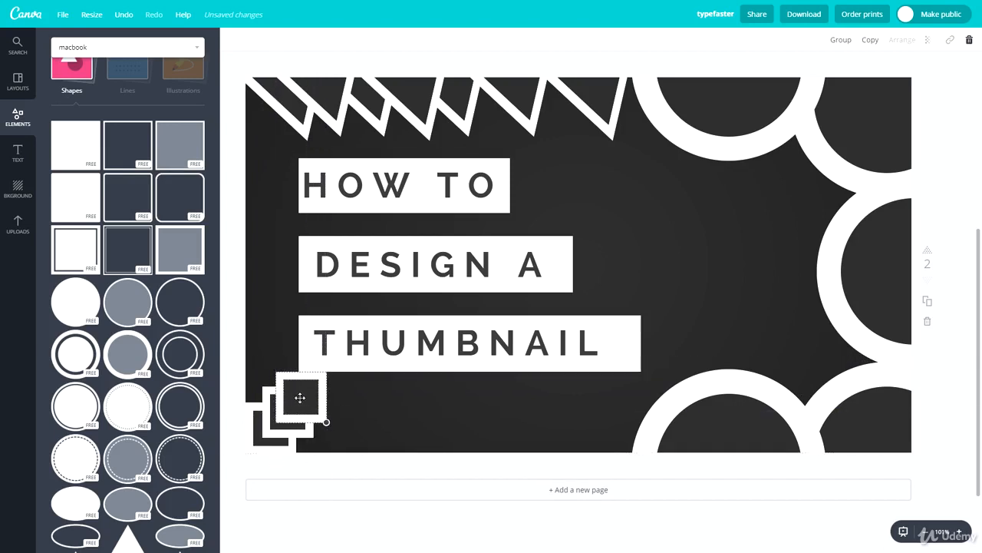
click(358, 401)
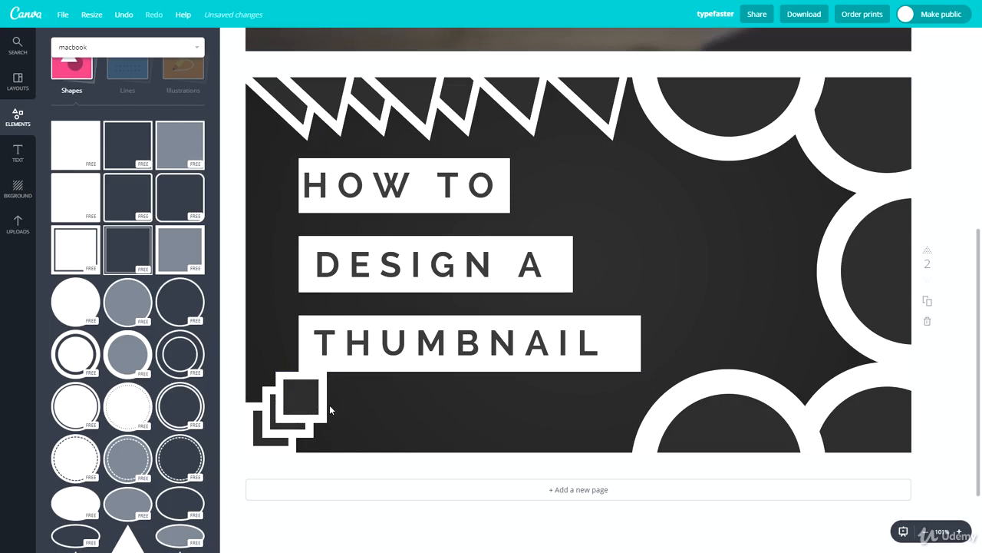
Move the stack of three outlined squares to the empty area between the title bars and the rings
mouse_move(288, 429)
mouse_down()
mouse_move(261, 421)
mouse_move(384, 394)
mouse_move(627, 300)
mouse_move(415, 411)
mouse_move(275, 422)
mouse_up()
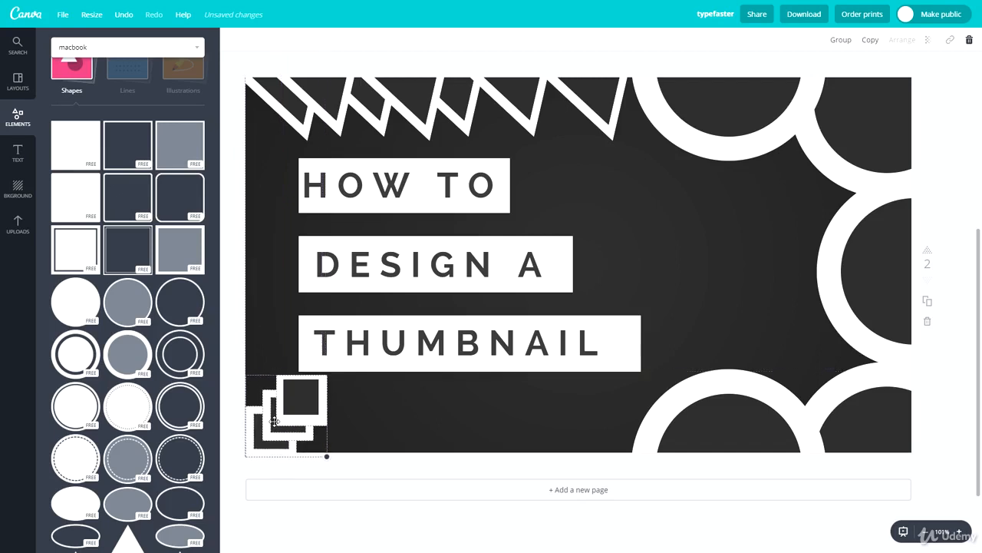
drag(357, 404, 255, 444)
drag(307, 403, 725, 226)
click(735, 224)
click(771, 215)
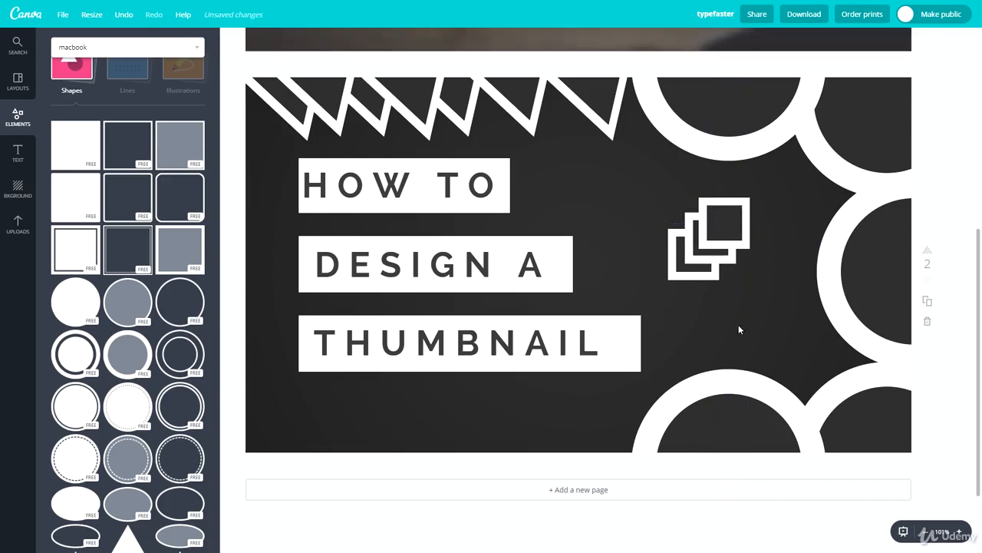
Duplicate the three-square stack and continue it diagonally up and to the right toward the top ring
drag(738, 327, 657, 196)
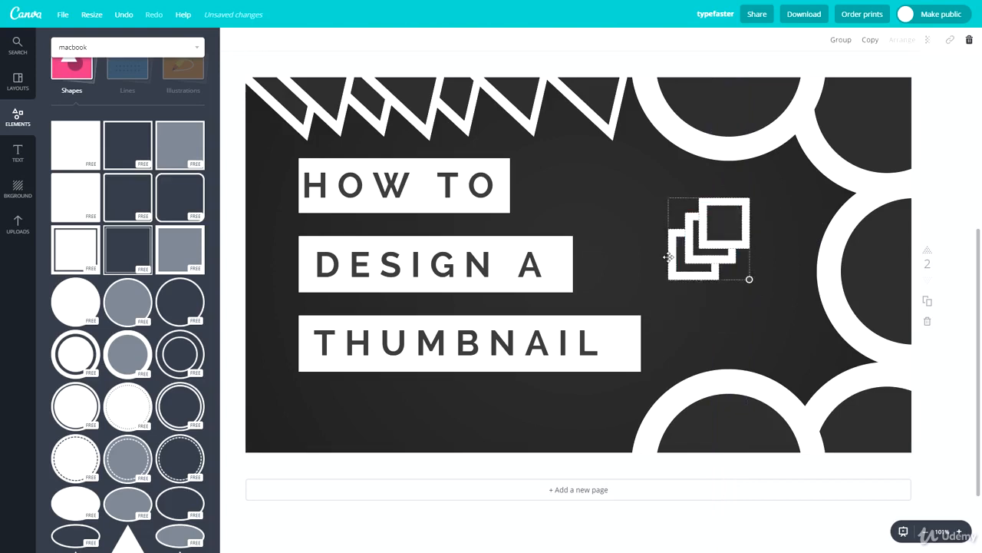
key(ctrl+d)
drag(731, 259, 659, 278)
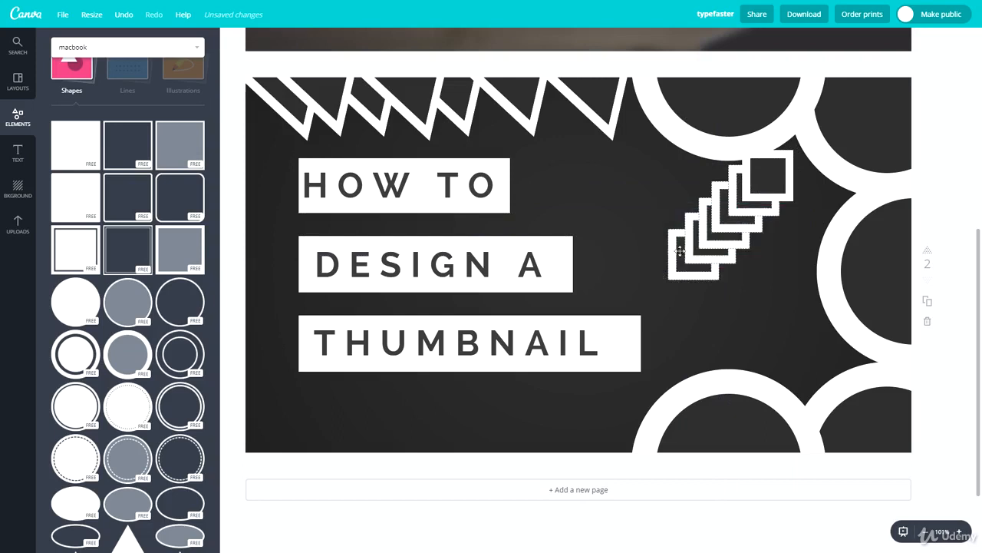
drag(807, 191, 720, 209)
click(799, 239)
click(691, 192)
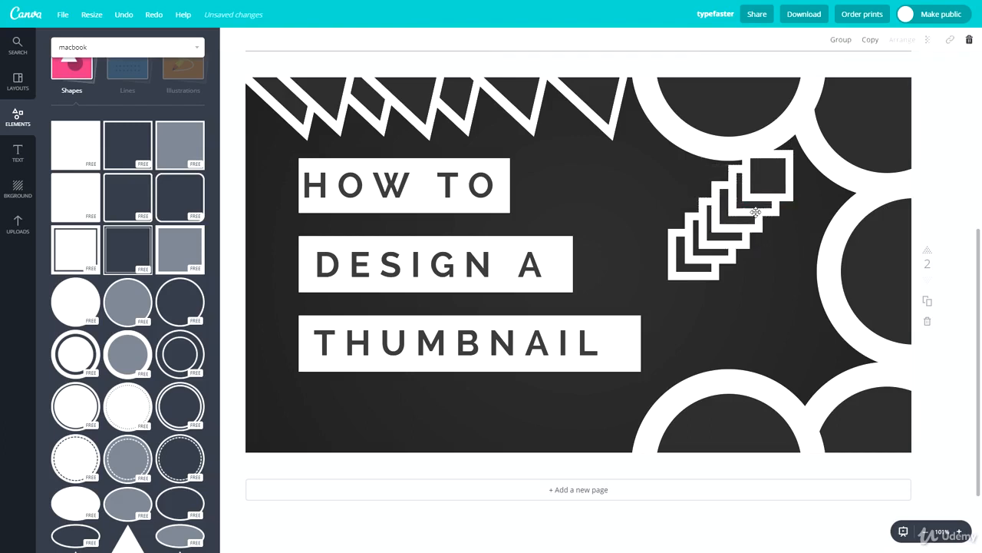
Move the diagonal stack of outlined squares next to the DESIGN A bar and fine-tune the topmost square's dark centre
drag(798, 200, 599, 290)
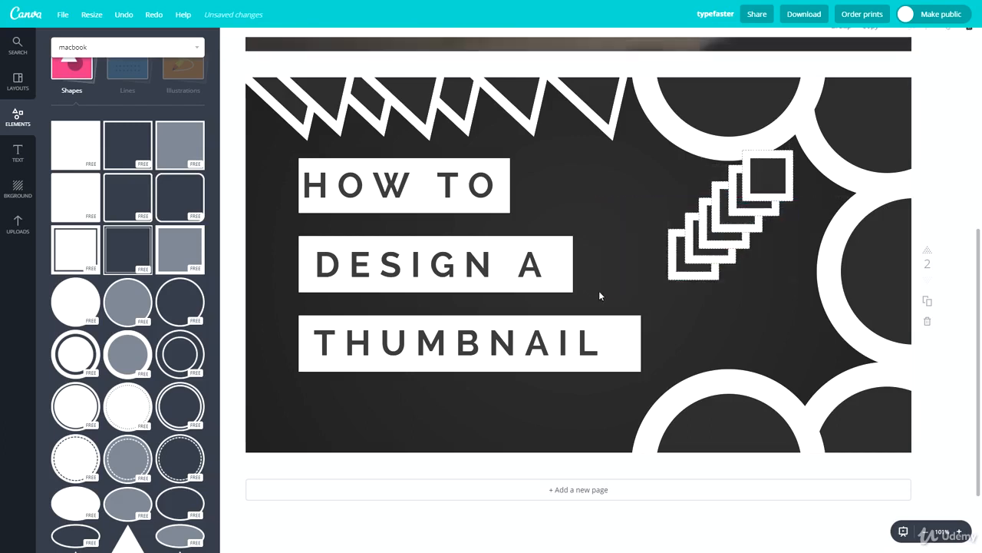
drag(736, 229, 647, 262)
drag(762, 190, 679, 204)
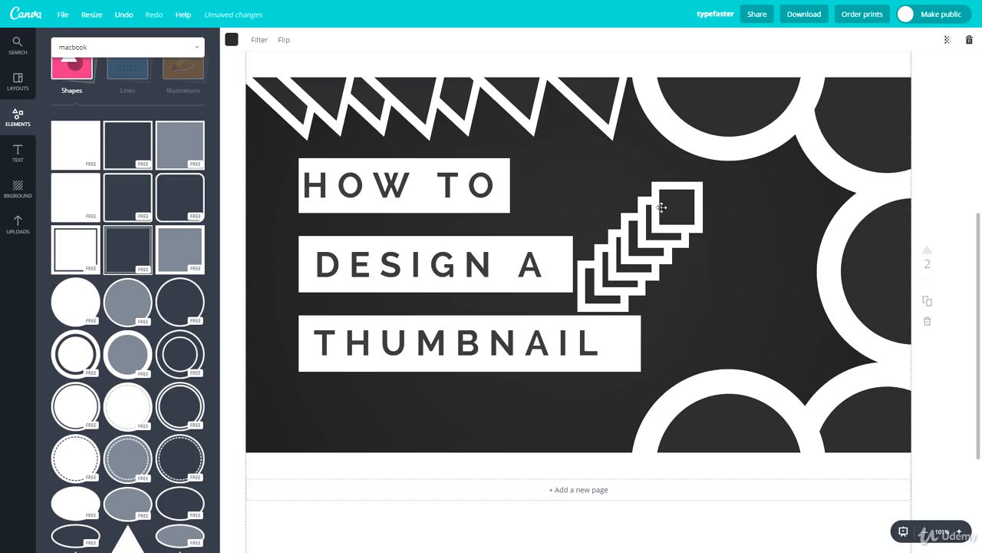
click(677, 205)
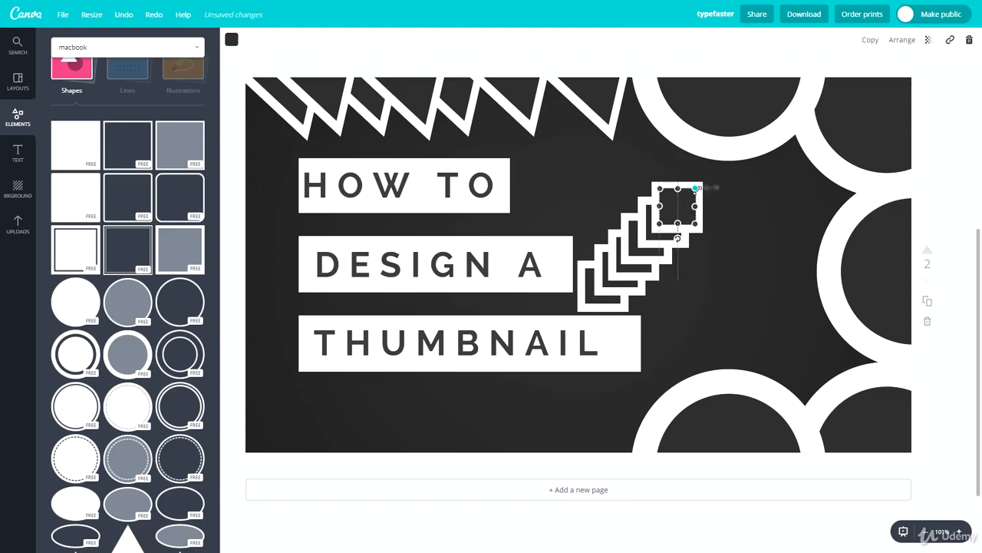
drag(696, 187, 697, 186)
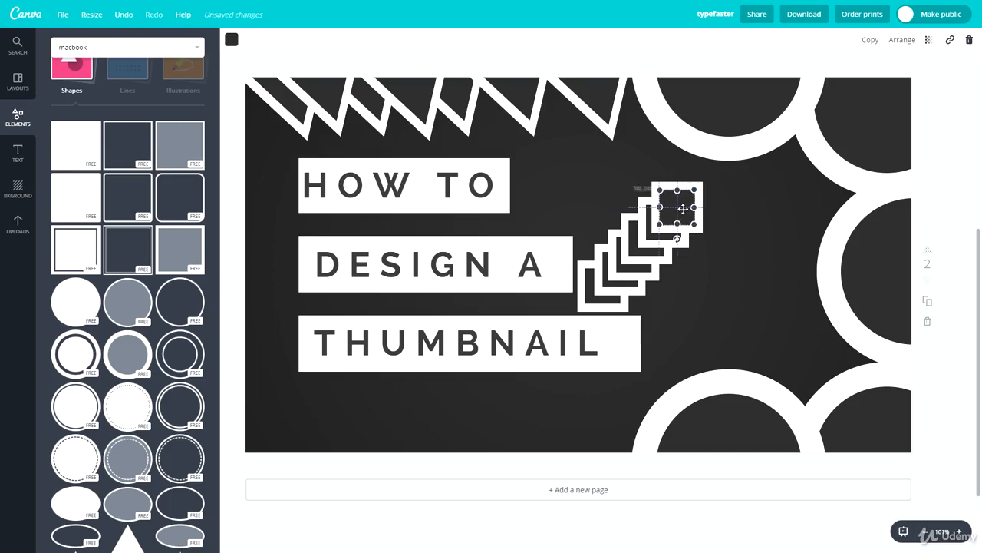
click(757, 215)
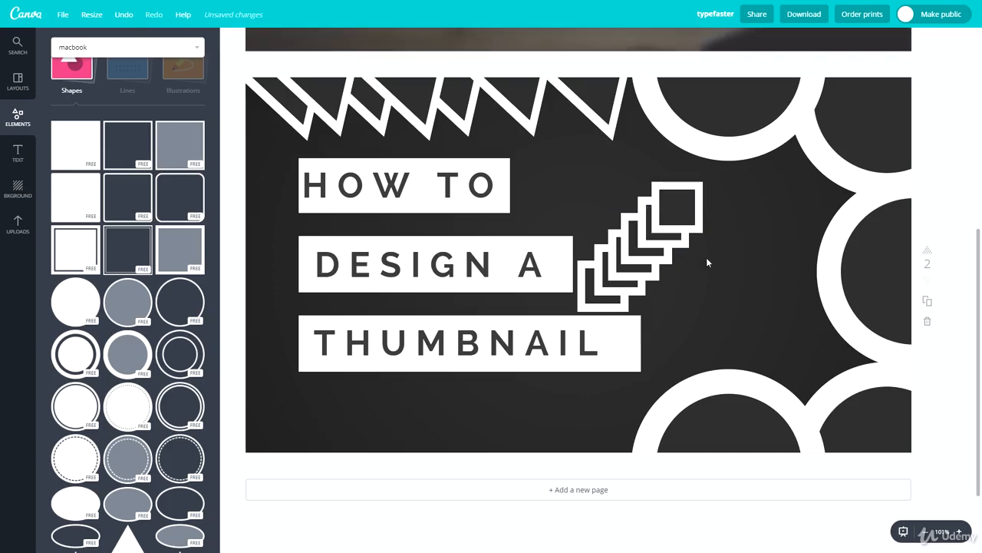
Narrow the white bar behind THUMBNAIL to fit its text and shift the bar and text slightly right and down
click(633, 339)
drag(640, 343, 615, 343)
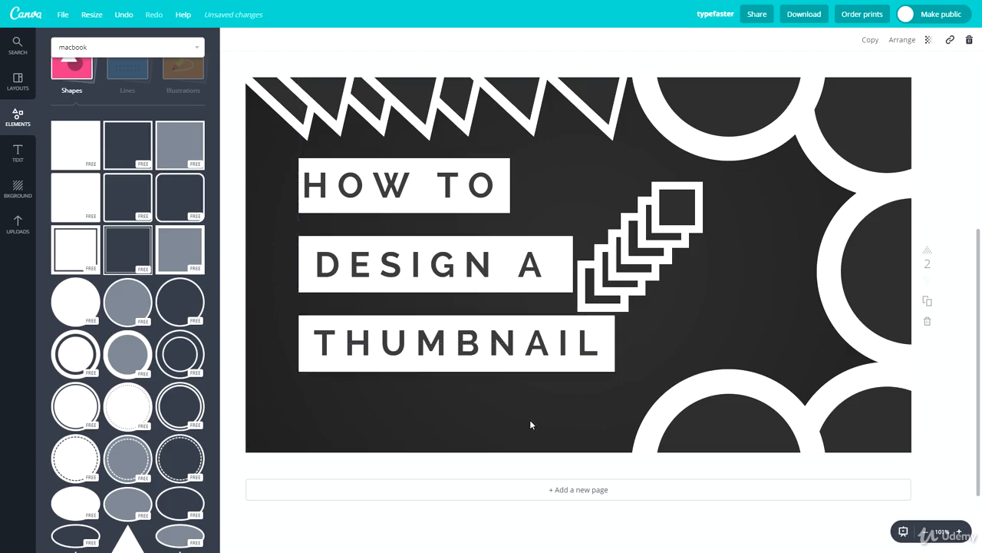
drag(608, 394, 416, 351)
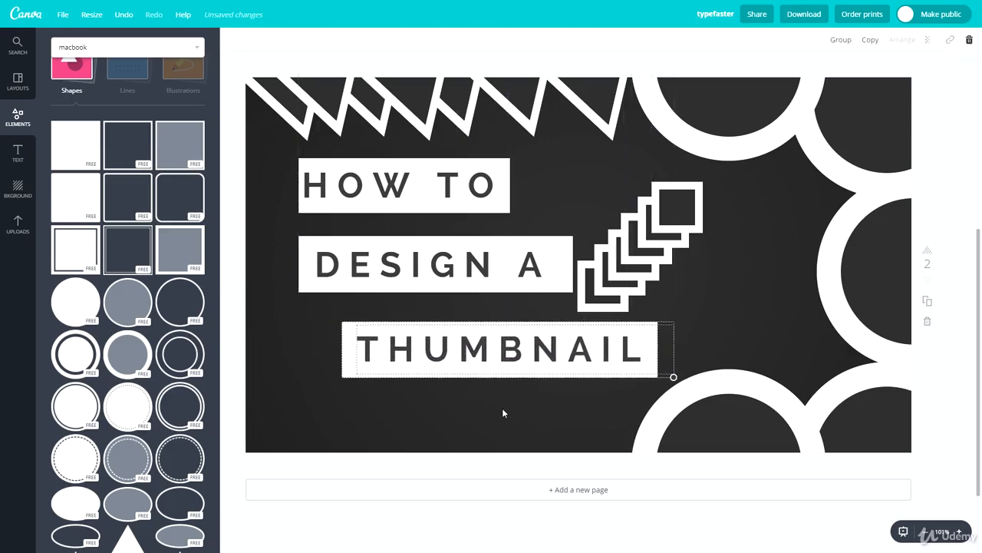
Stagger the title lines by shifting HOW TO right and DESIGN A left, and even out the vertical gaps down to THUMBNAIL
drag(274, 266, 434, 297)
click(387, 232)
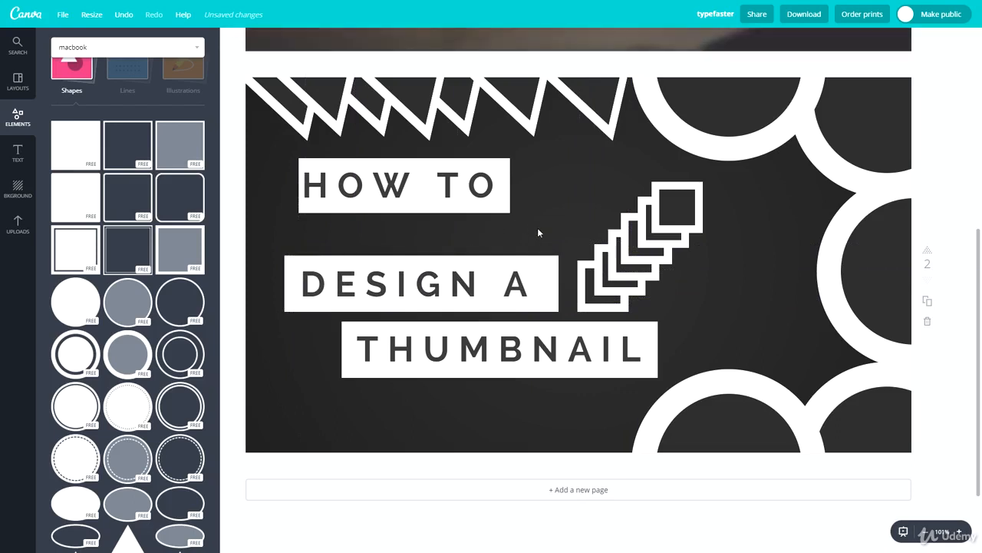
drag(339, 192, 384, 210)
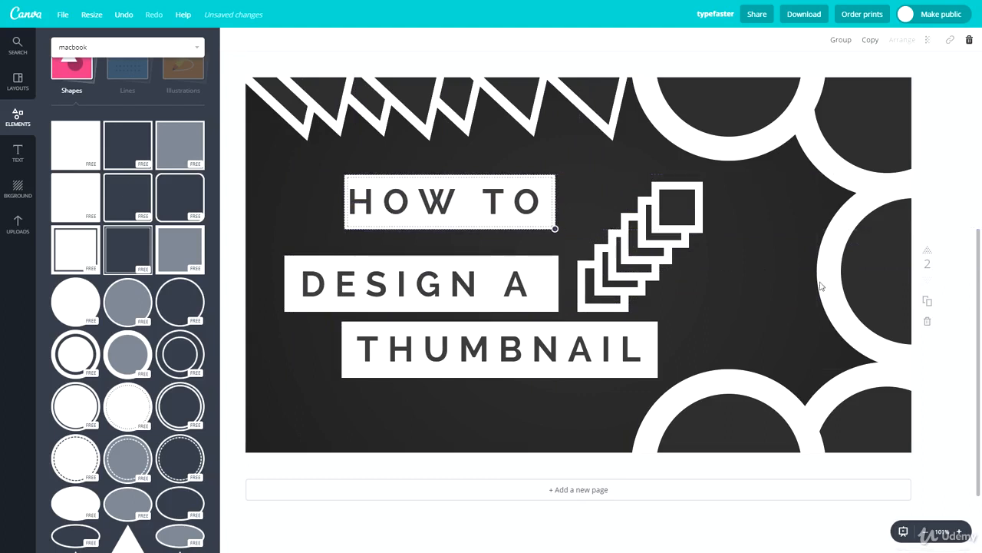
click(824, 283)
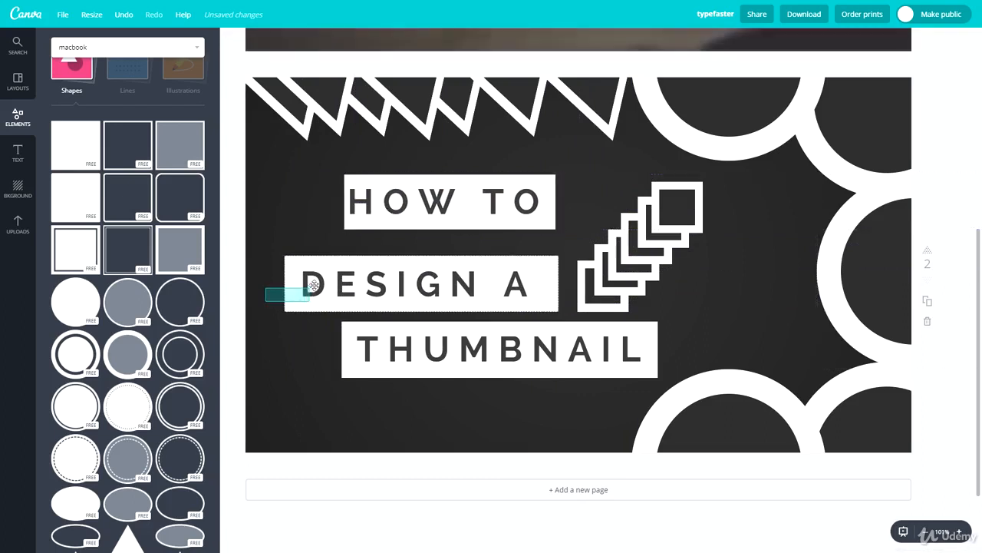
drag(355, 290, 357, 280)
drag(404, 359, 390, 345)
click(402, 400)
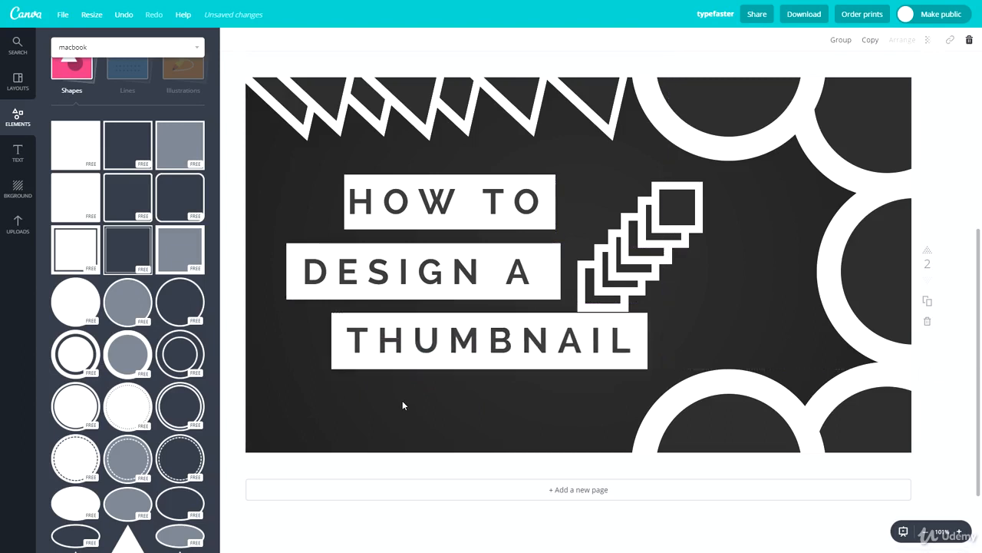
Move the stack of outlined squares over the ring at the middle of the page's right edge
click(615, 280)
drag(614, 280, 807, 291)
click(693, 259)
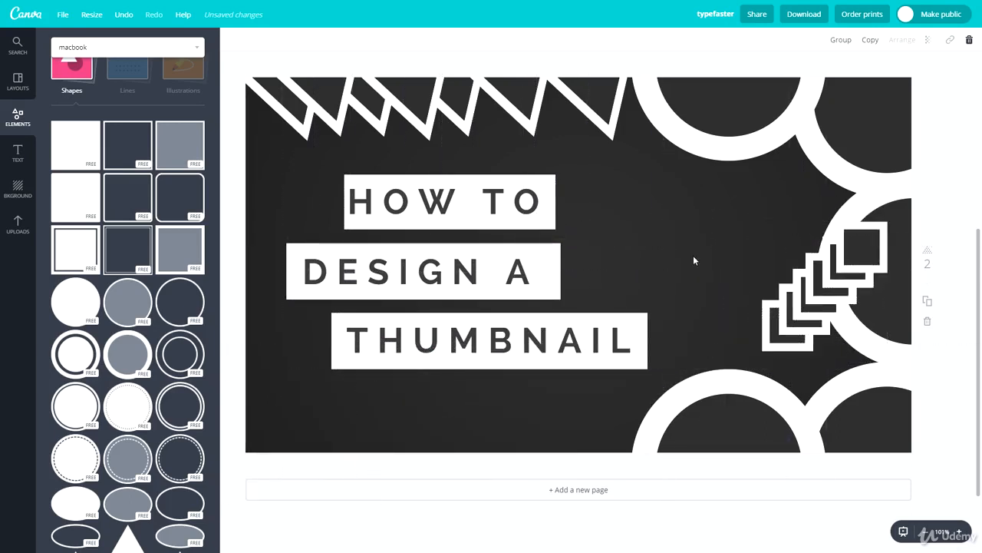
Offset the dark inner circles of the five rings so their white outlines become crescents of uneven thickness
drag(887, 320, 871, 312)
click(688, 252)
click(689, 251)
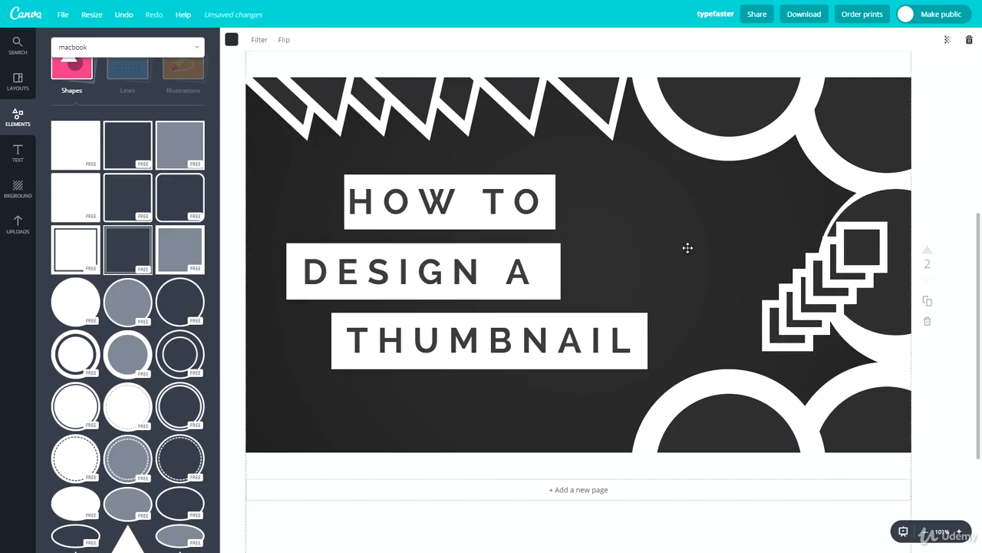
click(958, 181)
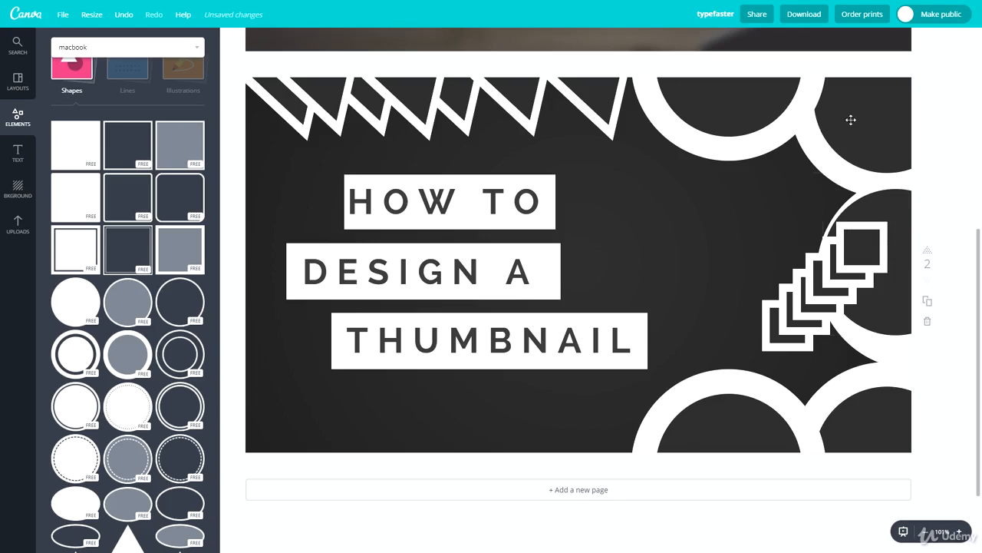
drag(851, 120, 833, 130)
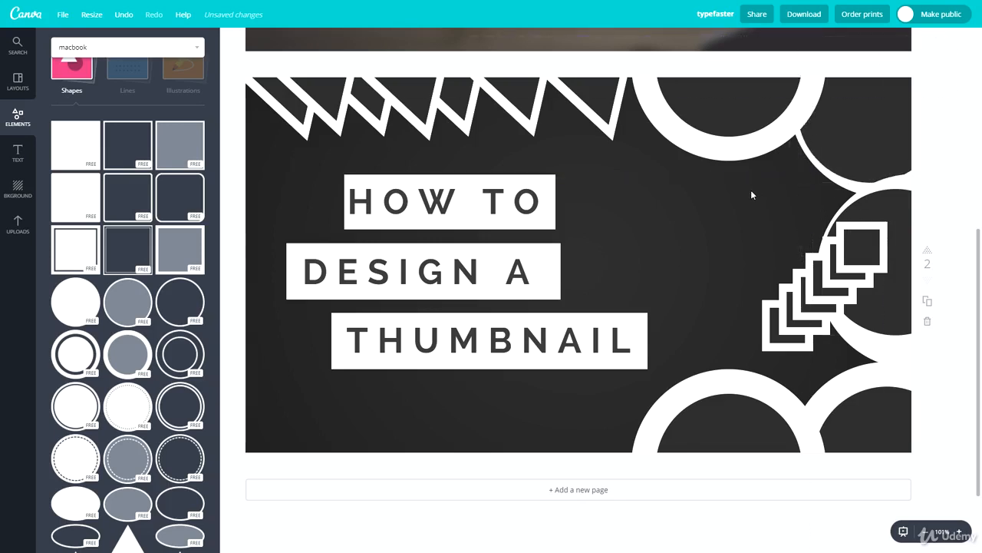
click(820, 196)
drag(746, 101, 765, 96)
click(759, 234)
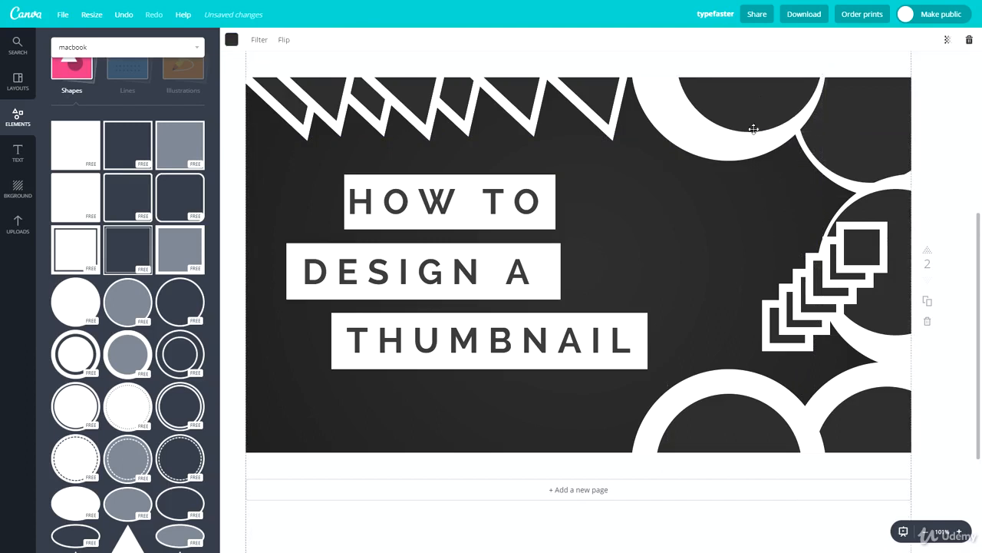
drag(737, 405, 728, 426)
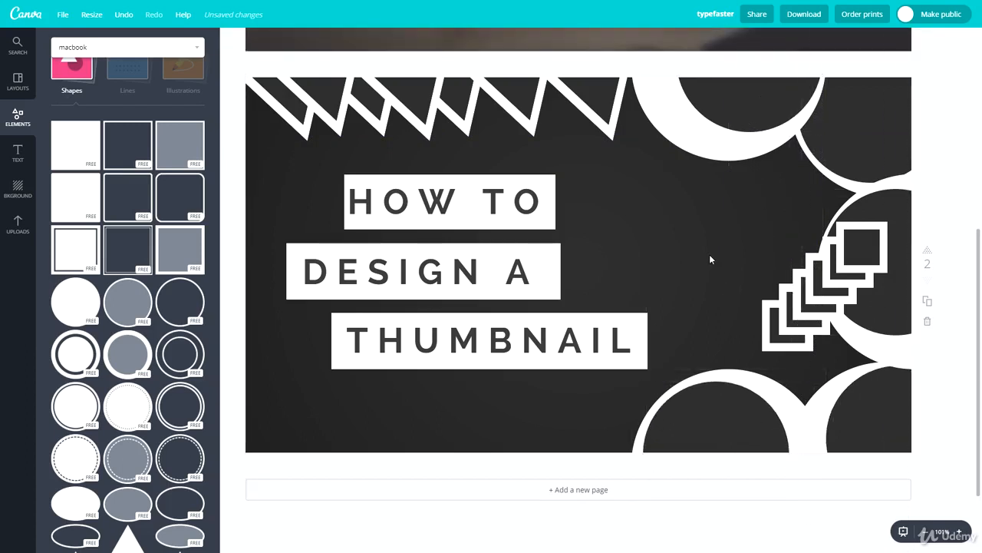
Delete the entire stack of outlined squares from the page, including each dark centre
click(854, 244)
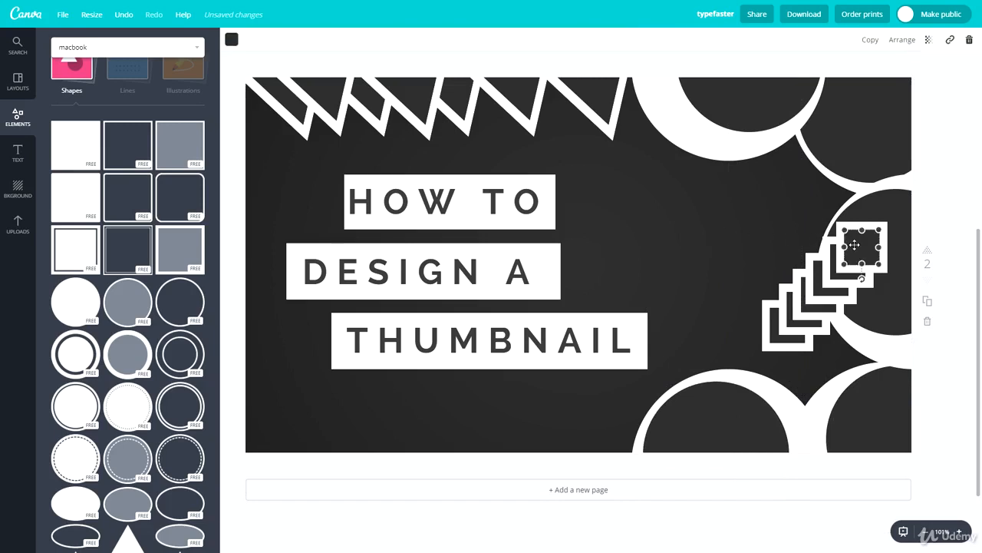
drag(854, 244, 781, 335)
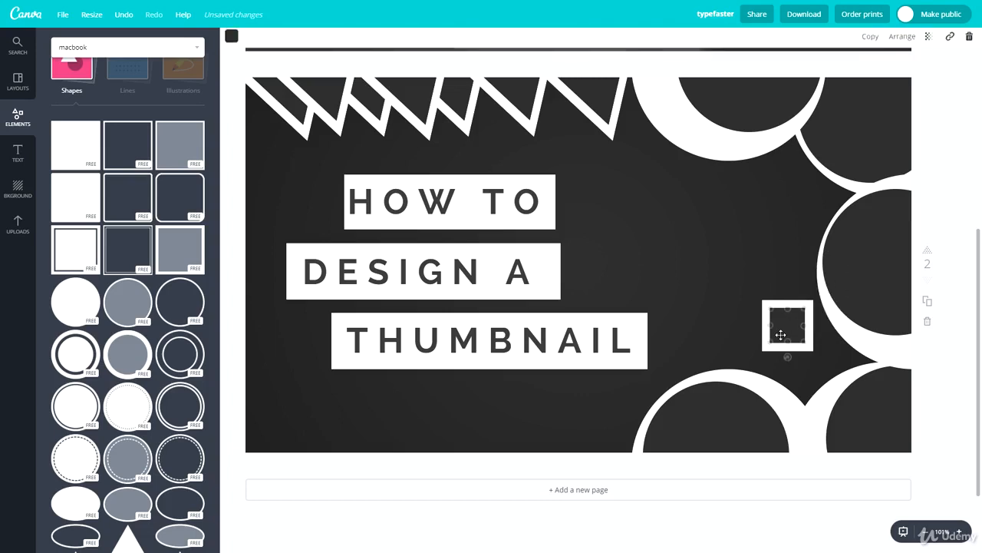
key(Delete)
click(780, 334)
key(Delete)
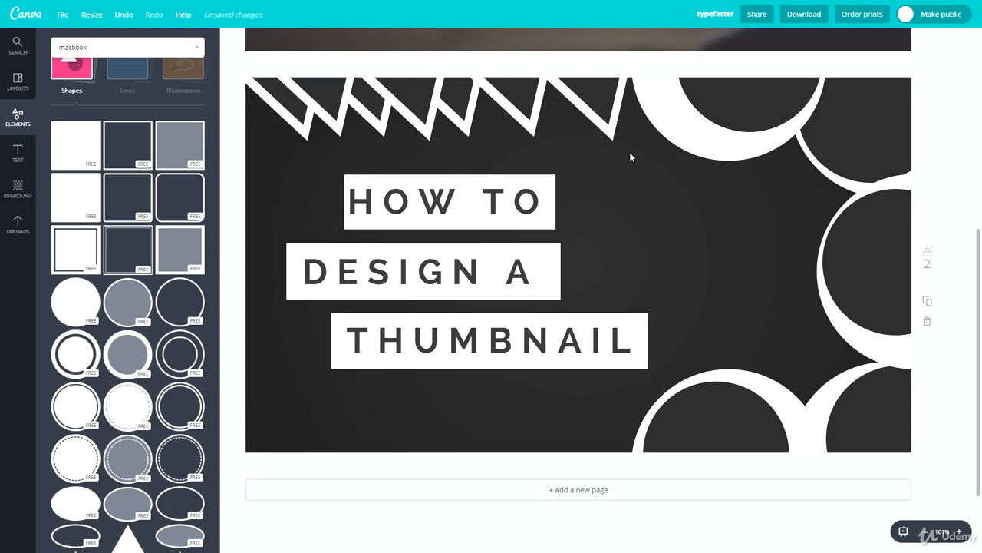
Duplicate the row of triangles and place the copy along the page's bottom edge as a jagged white border
drag(630, 156, 279, 66)
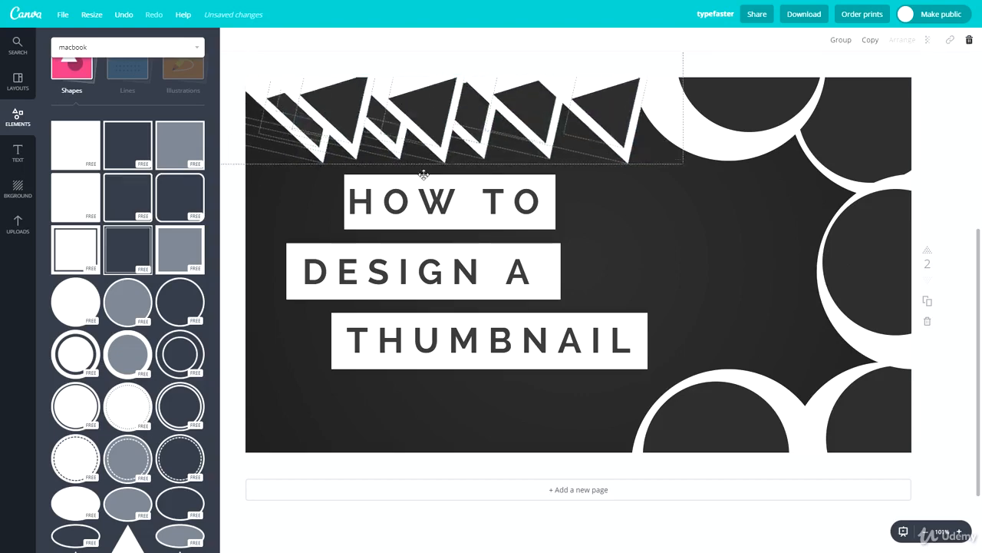
drag(424, 174, 377, 466)
click(384, 460)
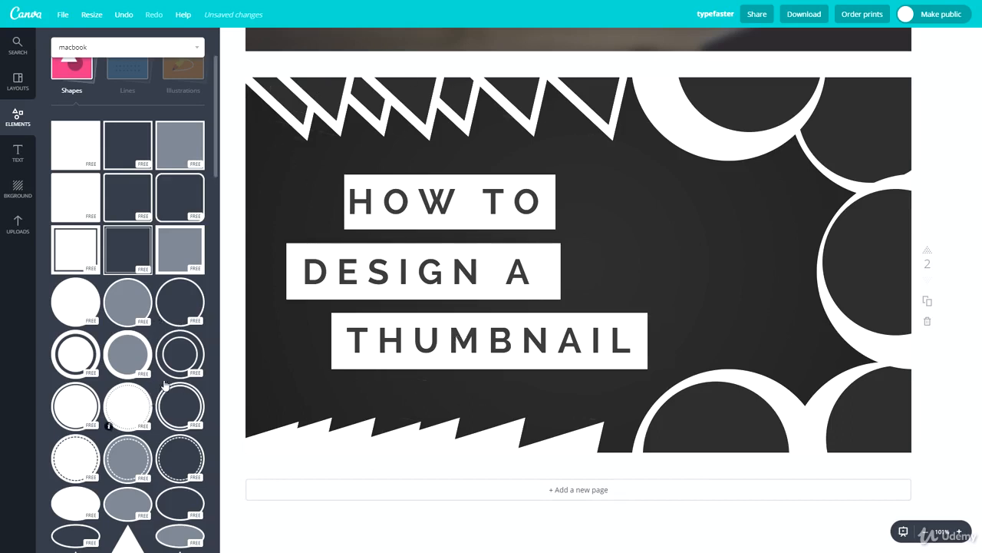
Add a double-ring circle shape, shrink it around the letter A of DESIGN A and recolour it dark grey
click(195, 348)
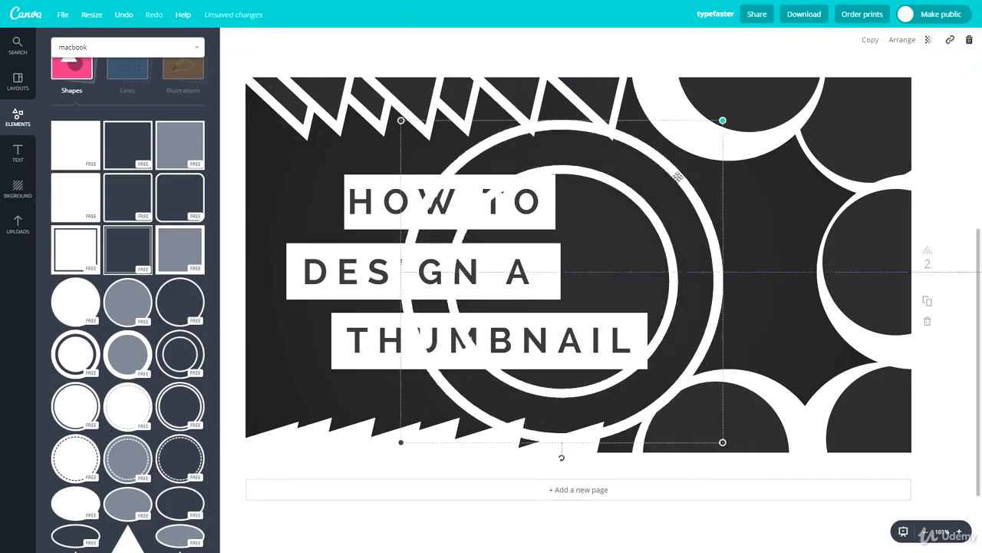
drag(678, 177, 477, 354)
drag(455, 392, 532, 270)
click(234, 40)
click(281, 89)
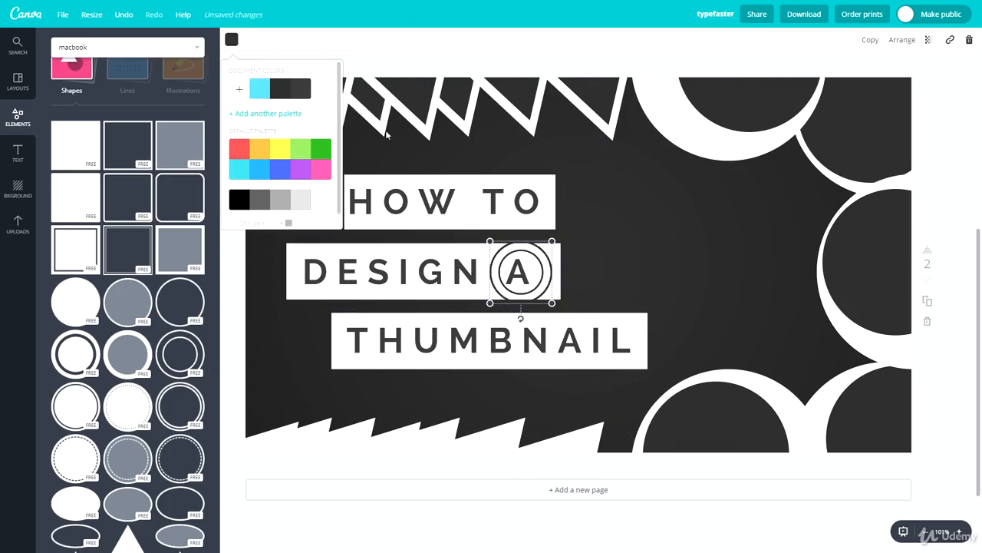
Shrink the double ring slightly and nudge it to centre it around the letter A
click(889, 39)
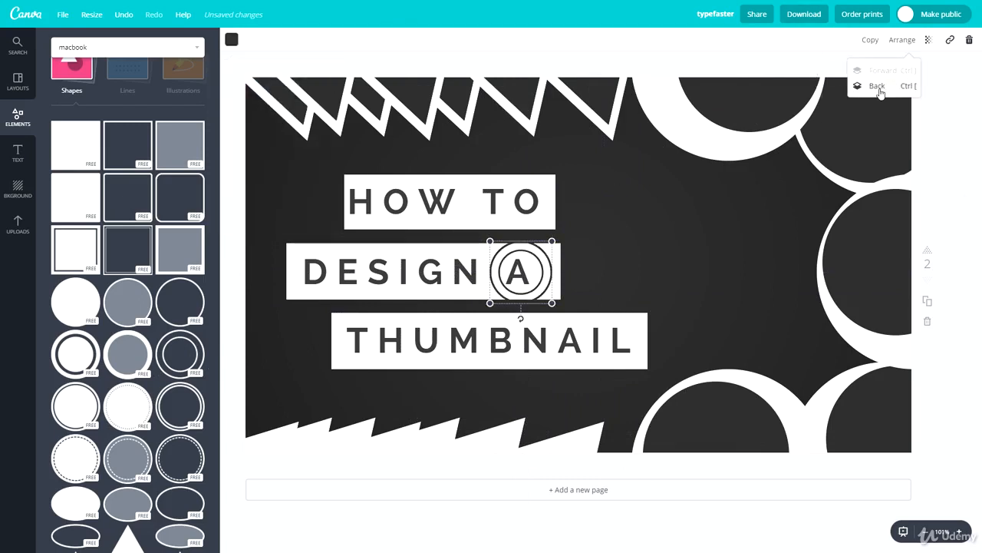
drag(553, 243, 538, 272)
key(Right)
key(Right)
key(Right)
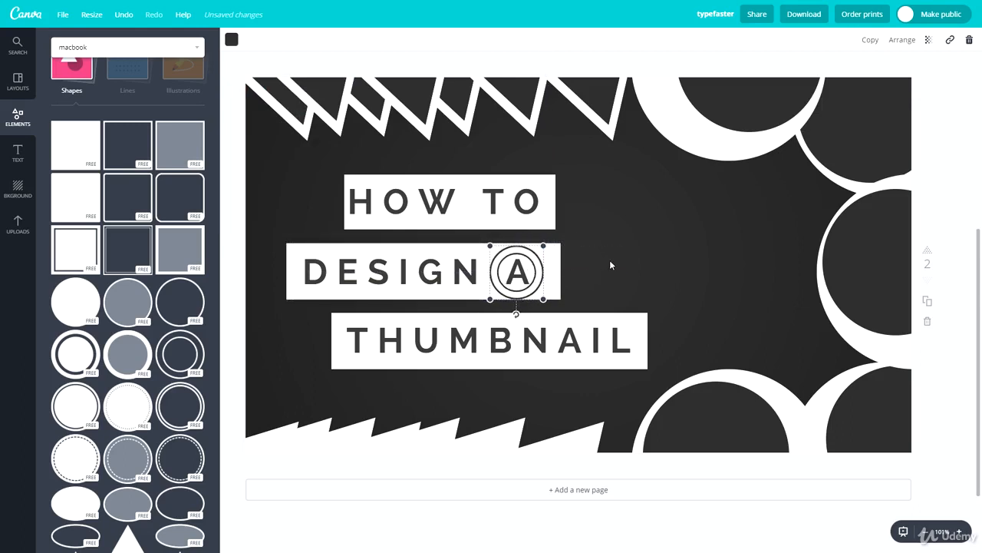
key(Up)
key(Up)
click(631, 286)
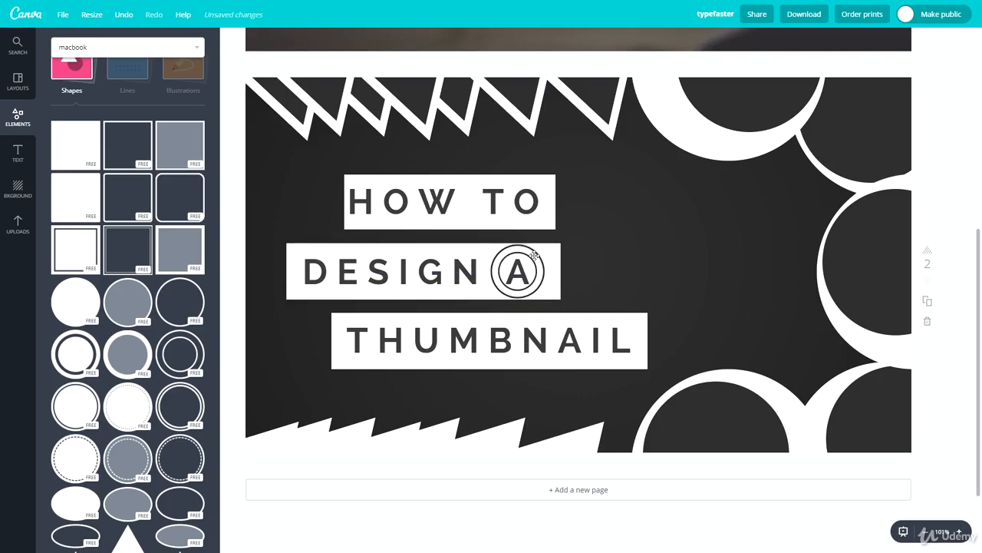
Move the double ring into the large circle on the page's right edge, recolour it white and enlarge it
drag(533, 255, 885, 253)
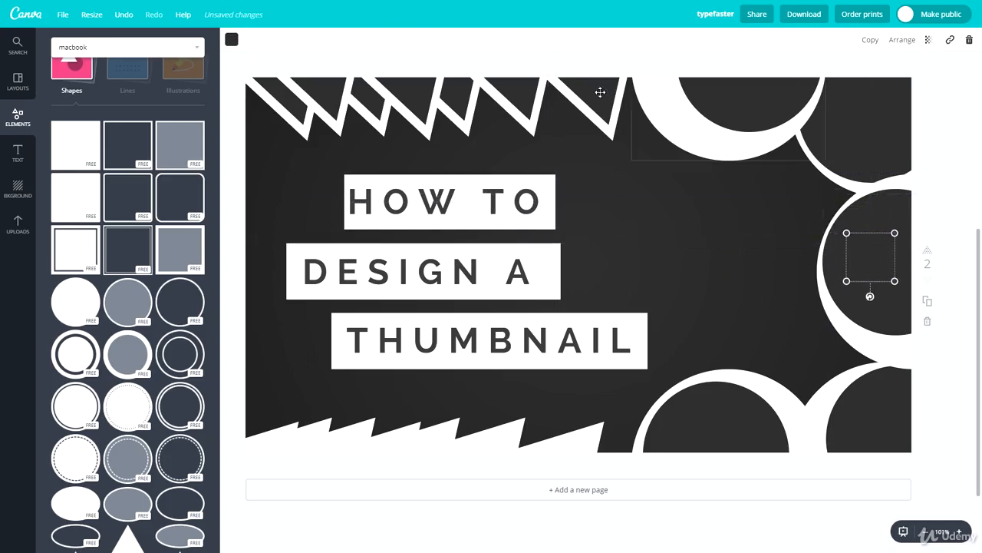
click(231, 40)
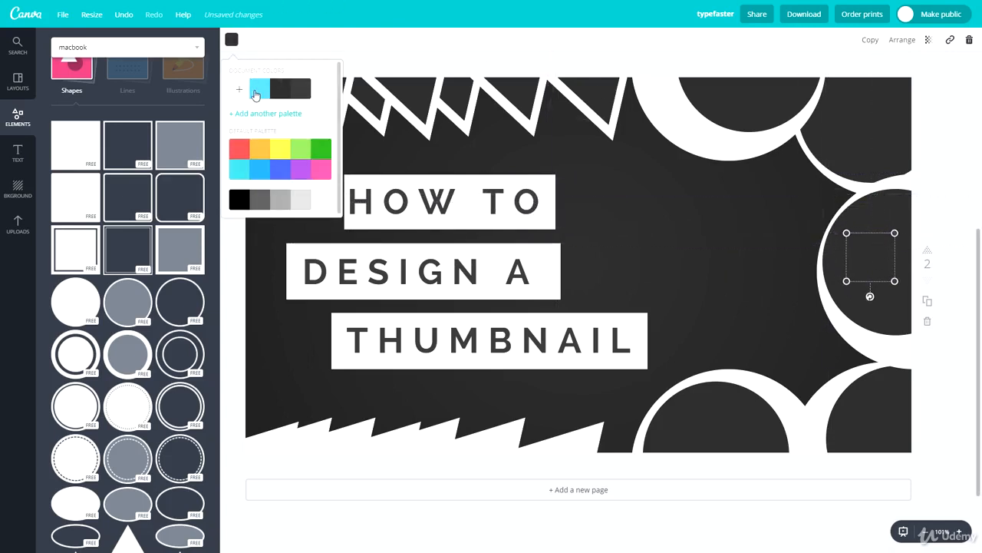
click(301, 199)
drag(847, 281, 804, 357)
Duplicate the white double ring into the remaining large circles along the page's top, right and bottom edges
drag(839, 287, 748, 81)
click(877, 255)
key(ctrl+d)
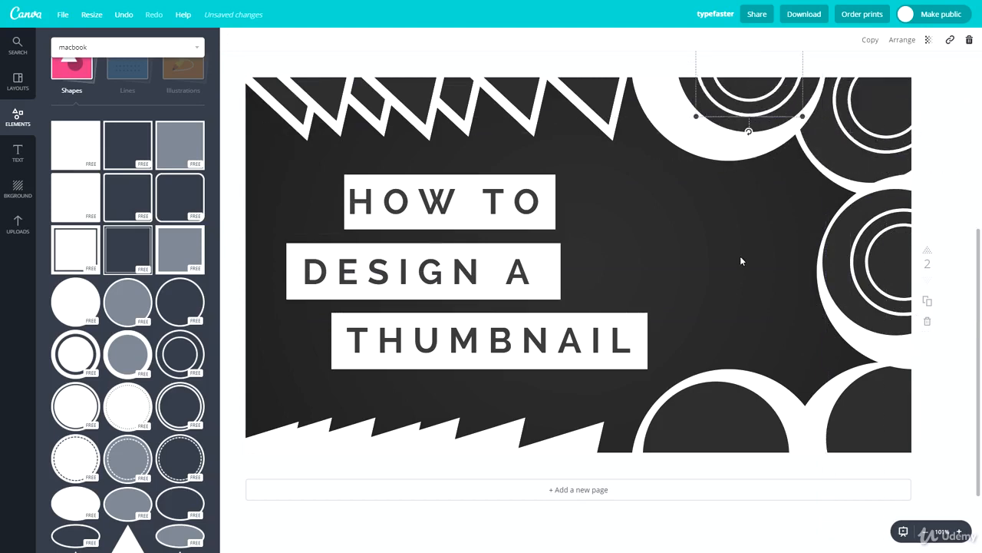
click(740, 255)
key(ctrl+v)
drag(884, 131, 677, 420)
click(708, 255)
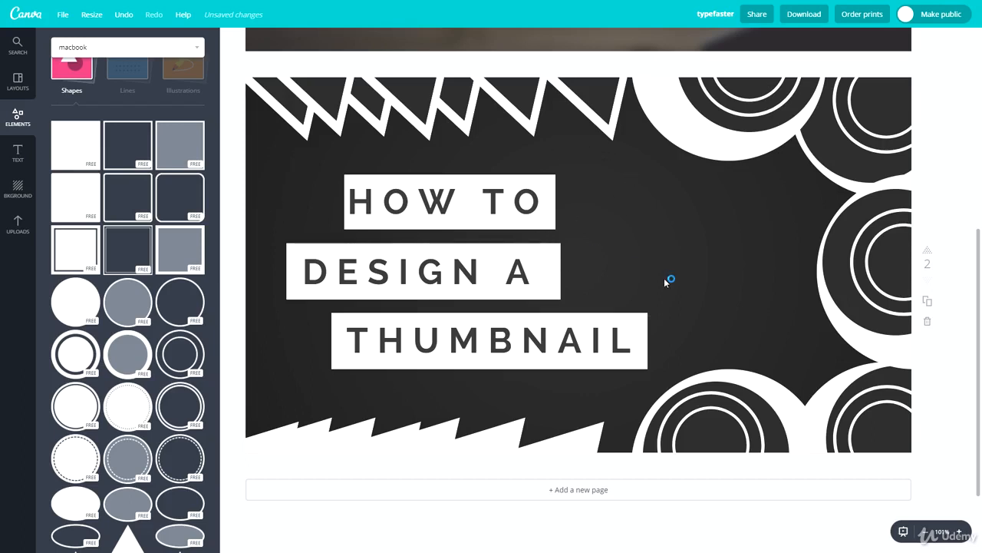
Select all three title lines with their white bars and move them together right and slightly up
drag(598, 386, 373, 252)
drag(335, 168, 609, 366)
drag(492, 336, 544, 327)
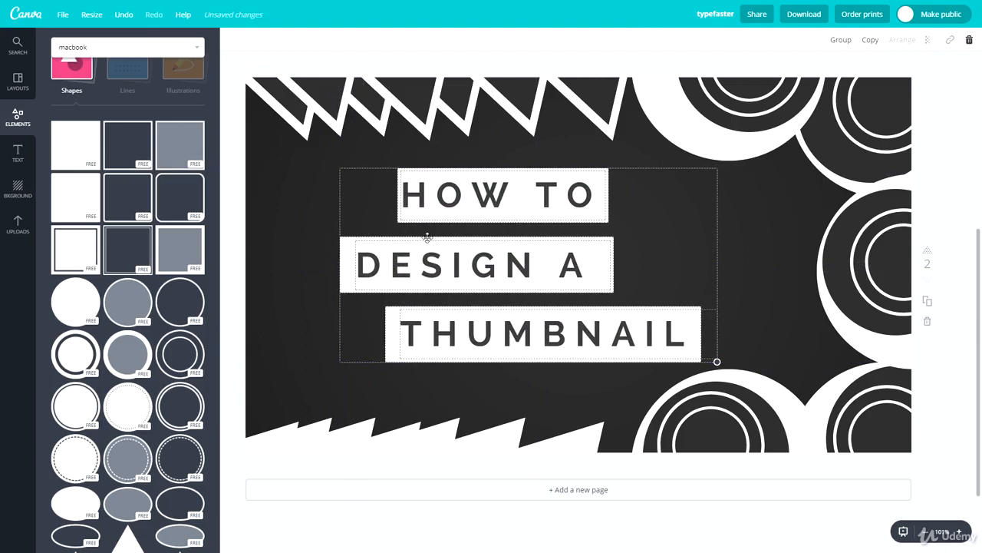
click(287, 220)
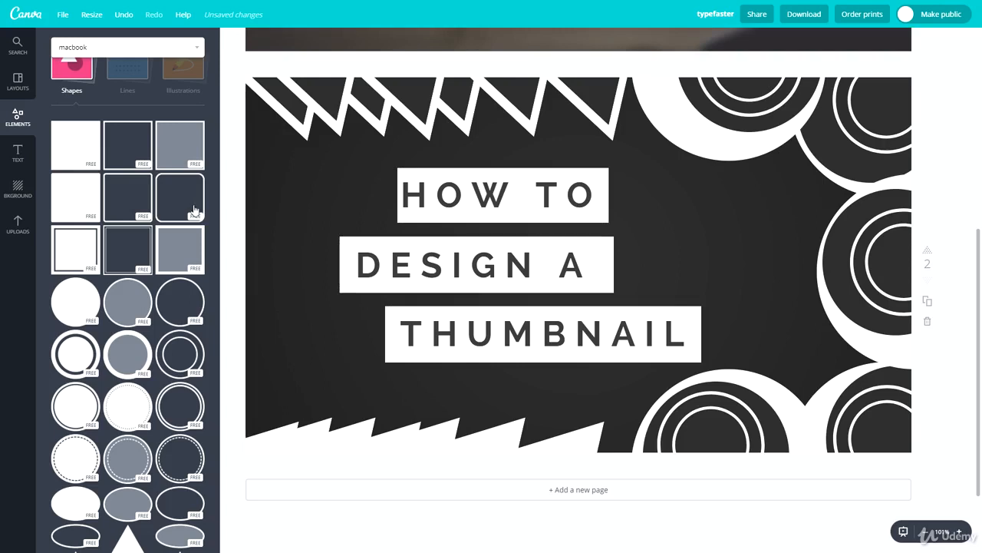
scroll(142, 353, down, 4)
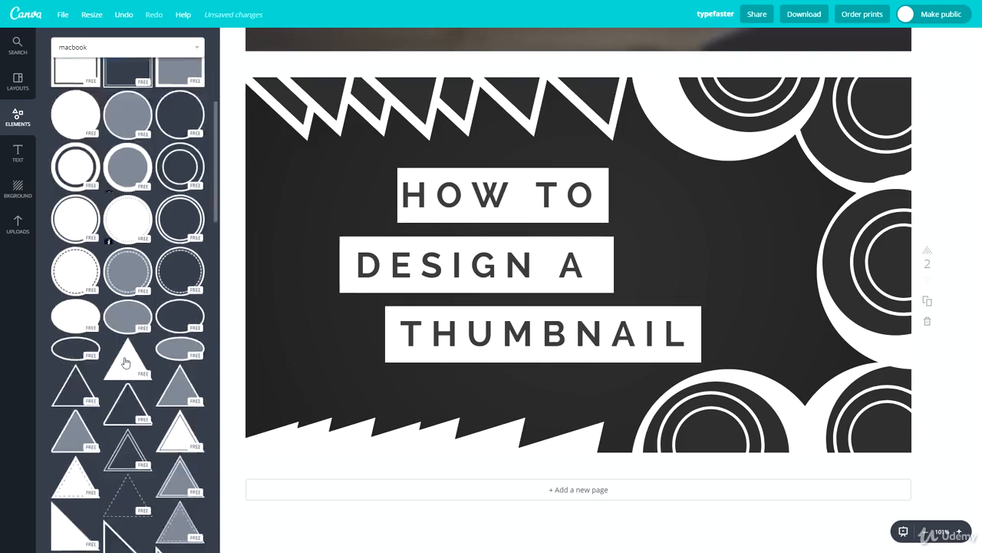
scroll(66, 281, down, 3)
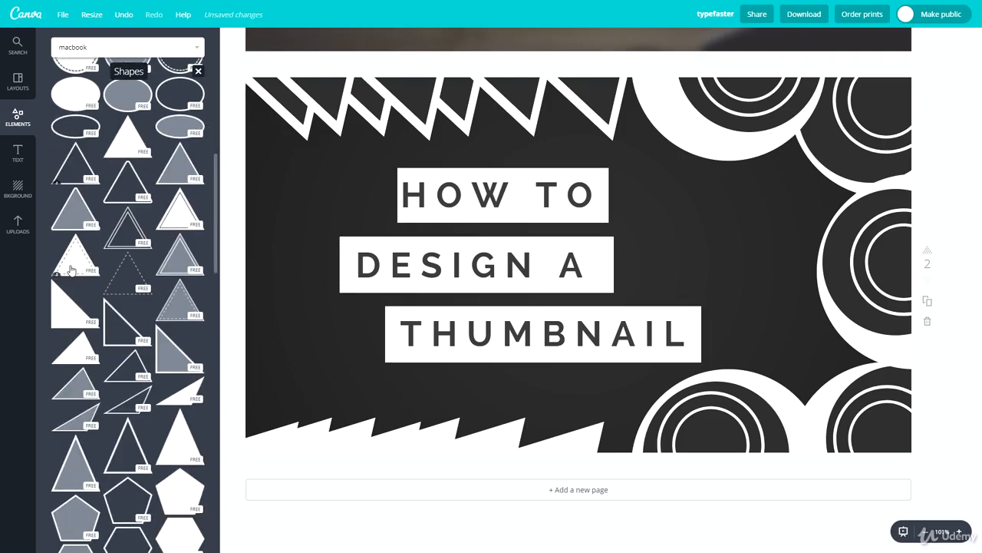
scroll(61, 293, down, 1)
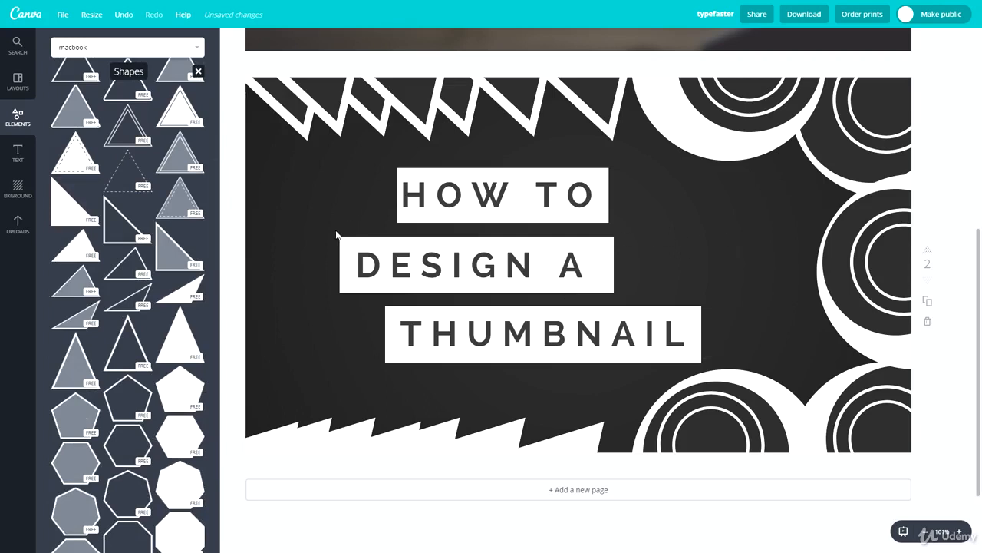
Rename the design as CREATIVE
click(715, 14)
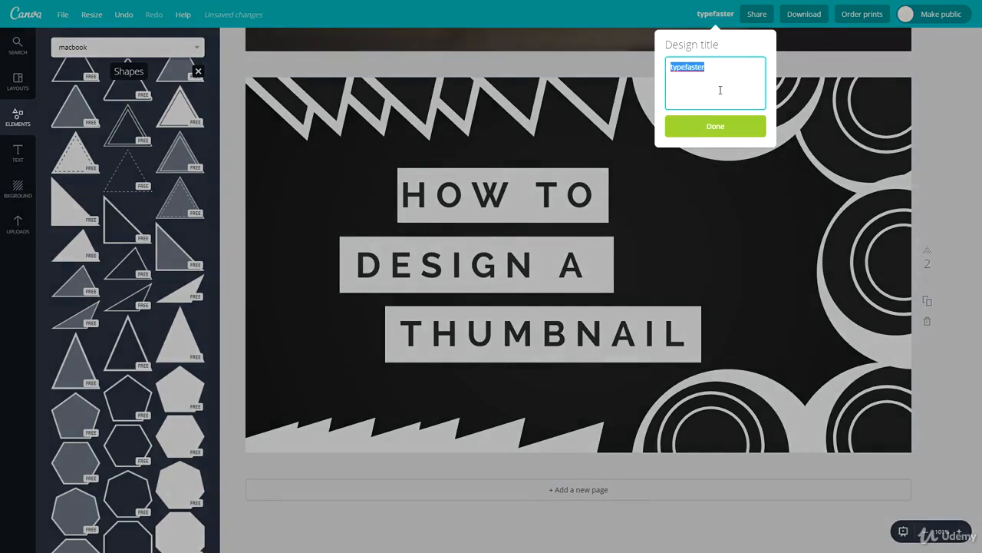
text(CREATIVE)
key(Return)
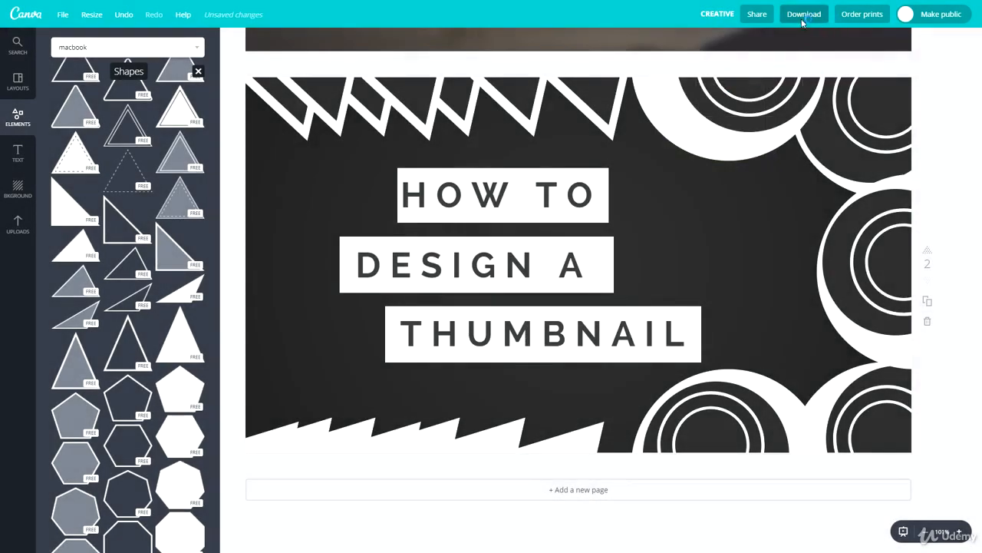
Set up the design's download as a JPG limited to page 2
click(803, 15)
click(794, 71)
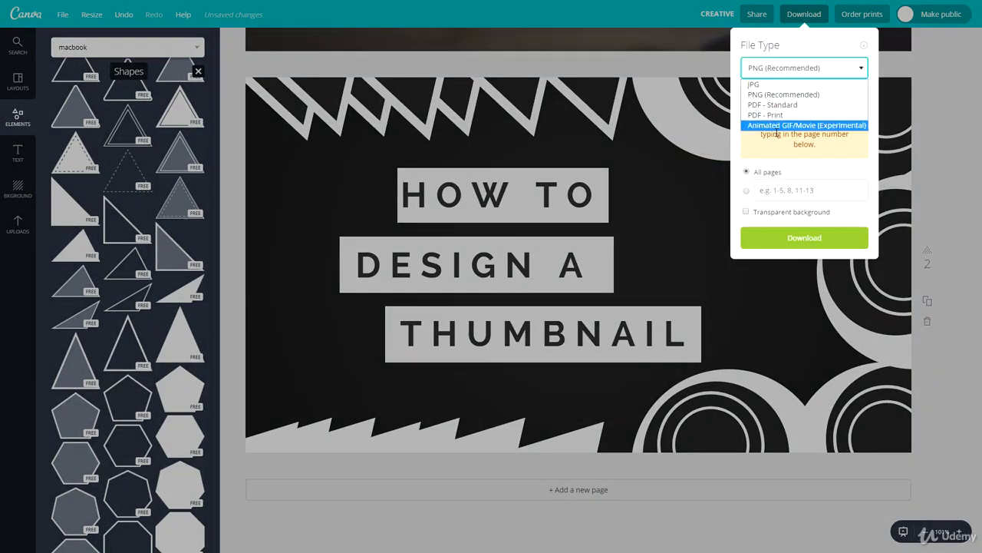
click(760, 68)
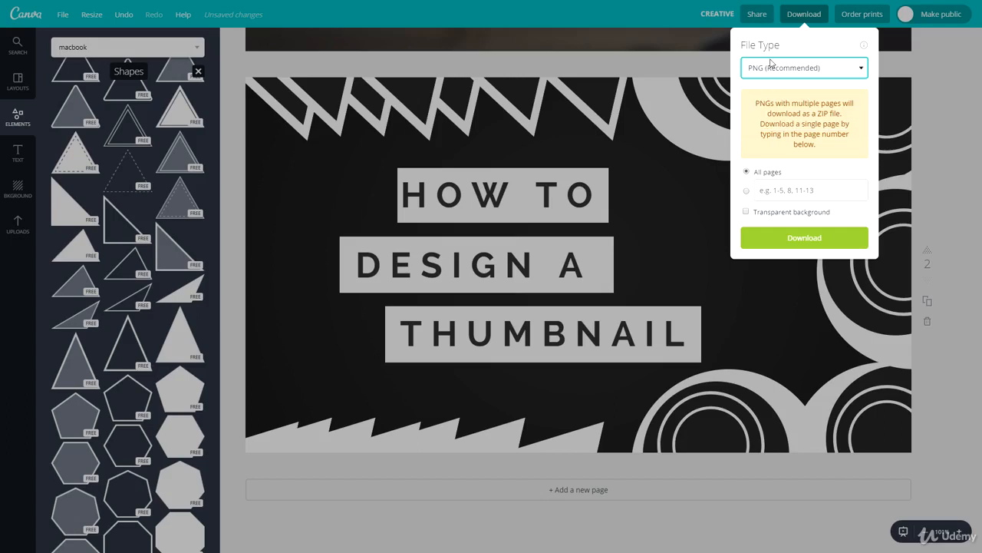
click(746, 191)
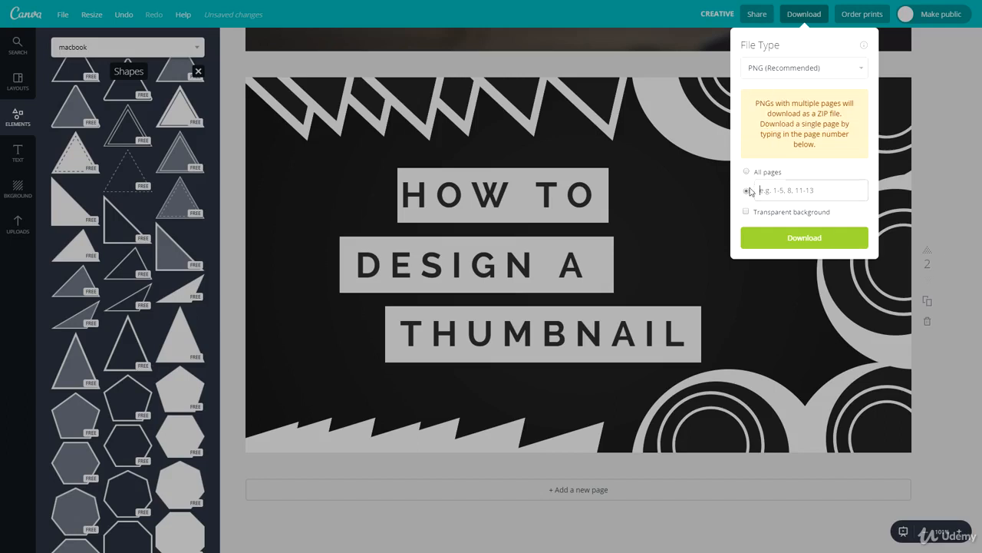
click(816, 188)
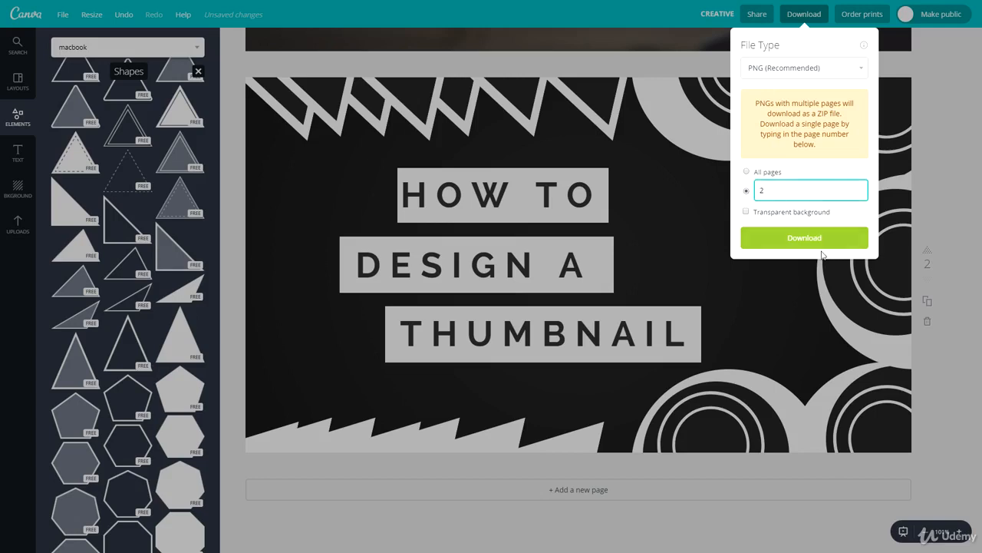
click(780, 73)
click(778, 82)
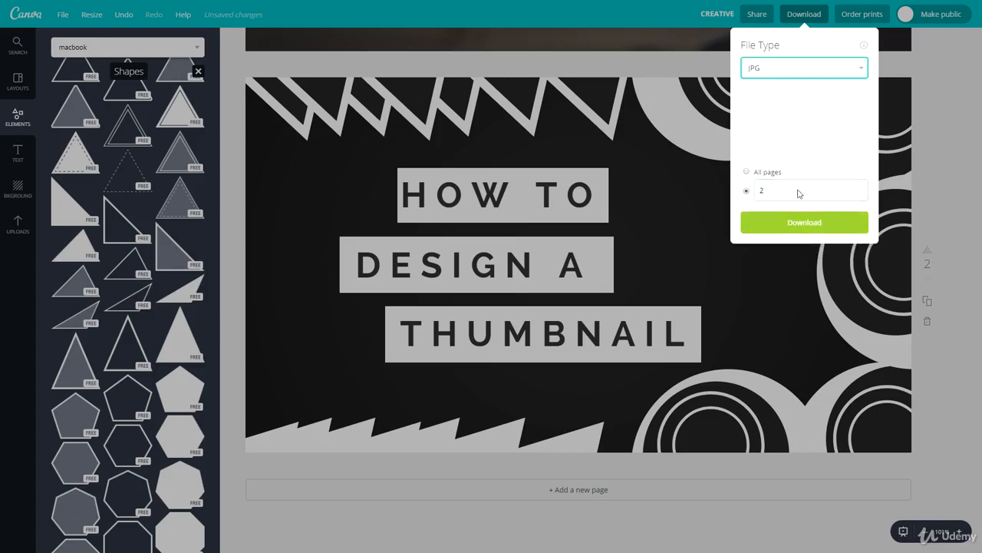